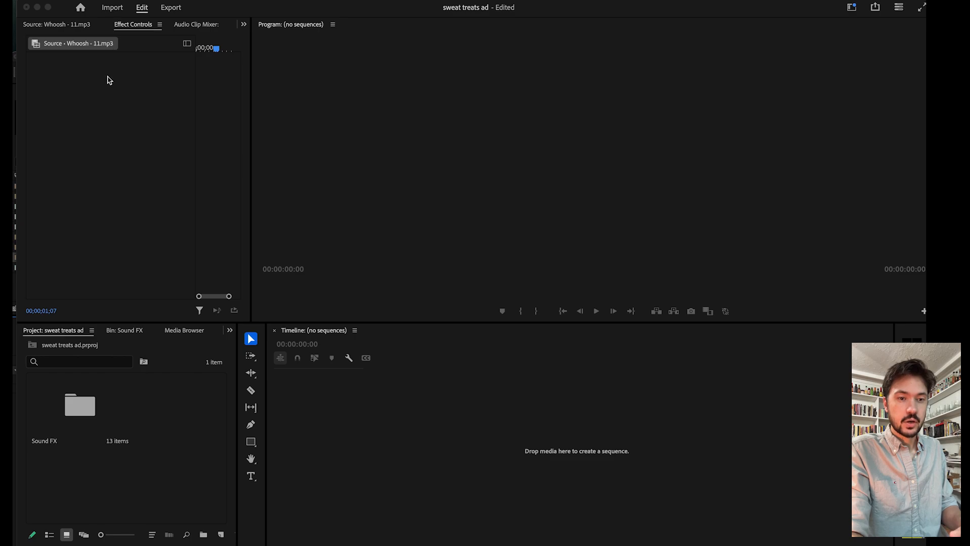
Import the video sweat treats ad.mp4 from the ad folder into the project.
click(121, 40)
click(98, 0)
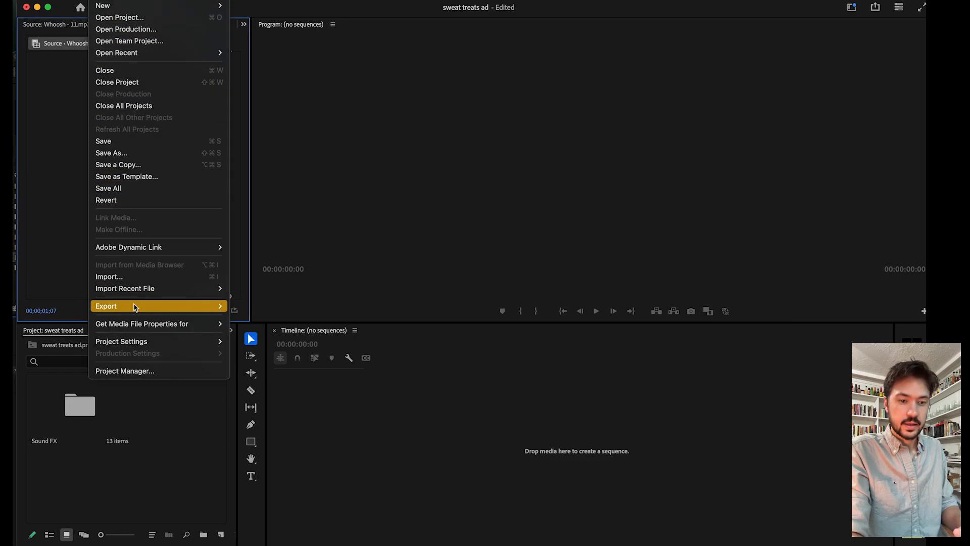
click(152, 279)
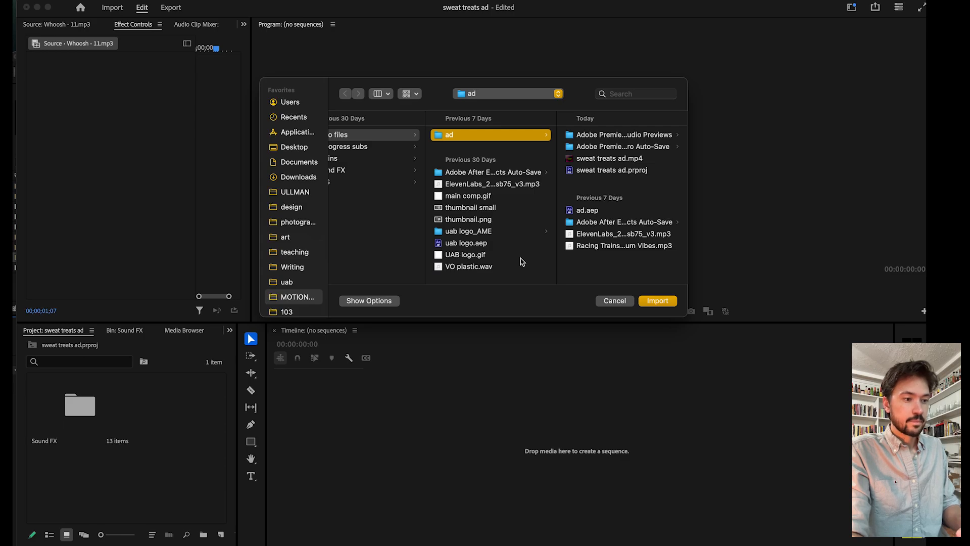
click(629, 159)
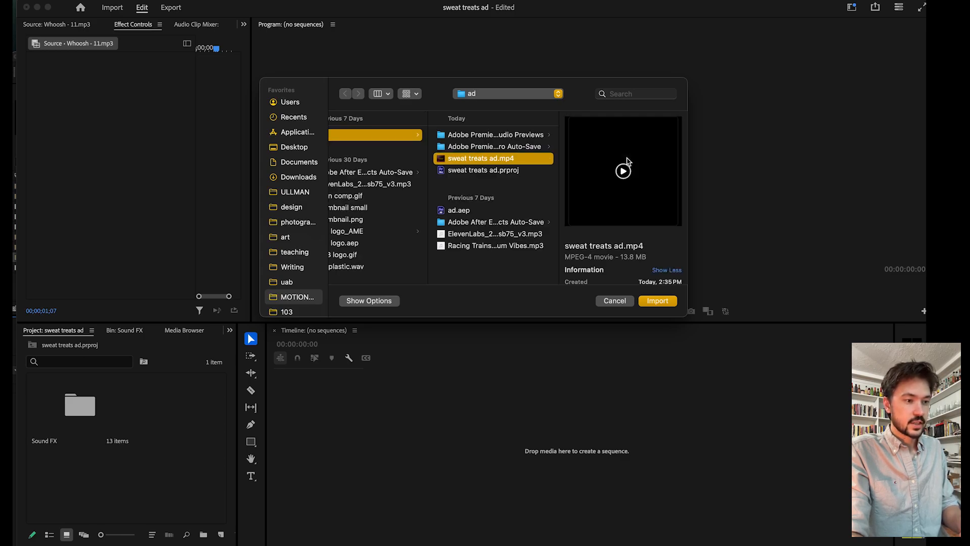
click(652, 303)
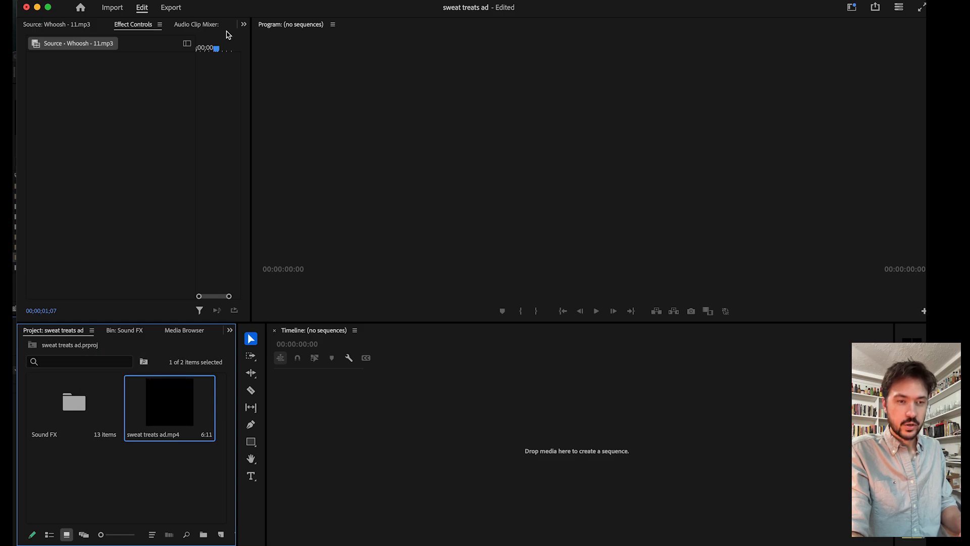
Import the ElevenLabs voice-over MP3 from the ad folder into the project.
click(100, 0)
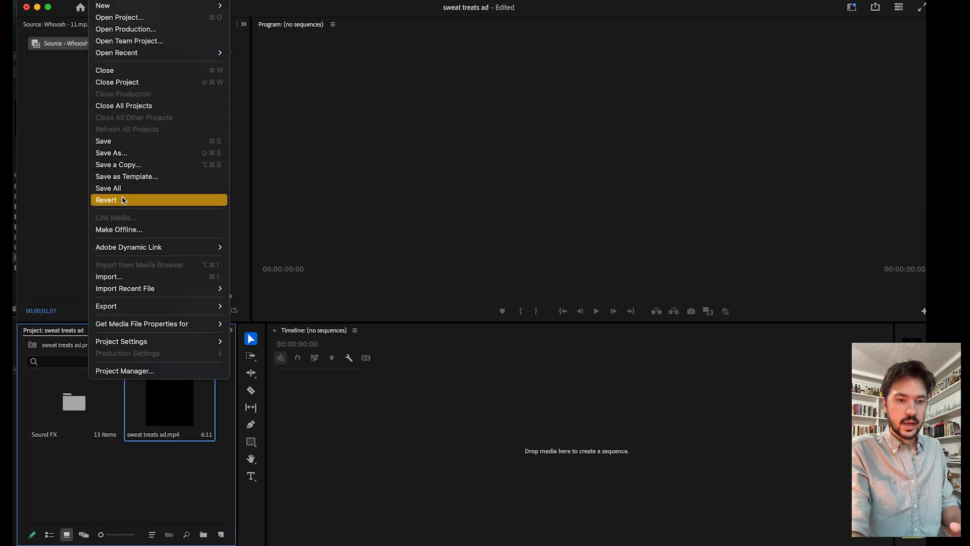
click(142, 277)
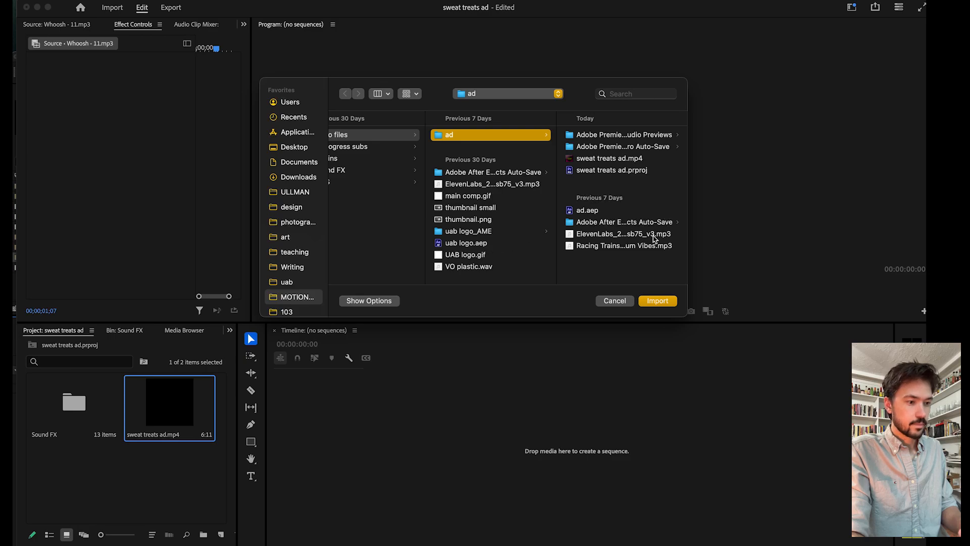
click(634, 235)
click(651, 300)
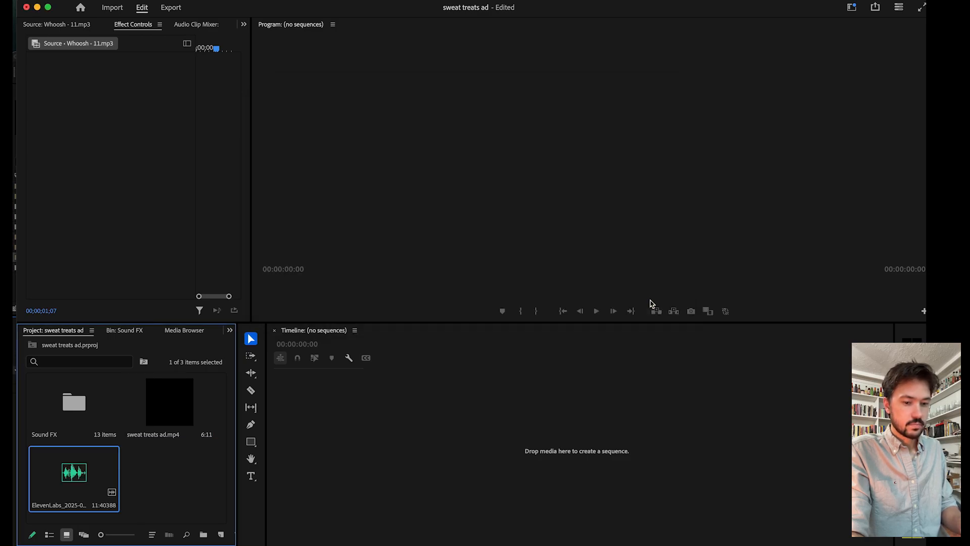
Import the Racing Trains music MP3 from the ad folder into the project.
click(100, 0)
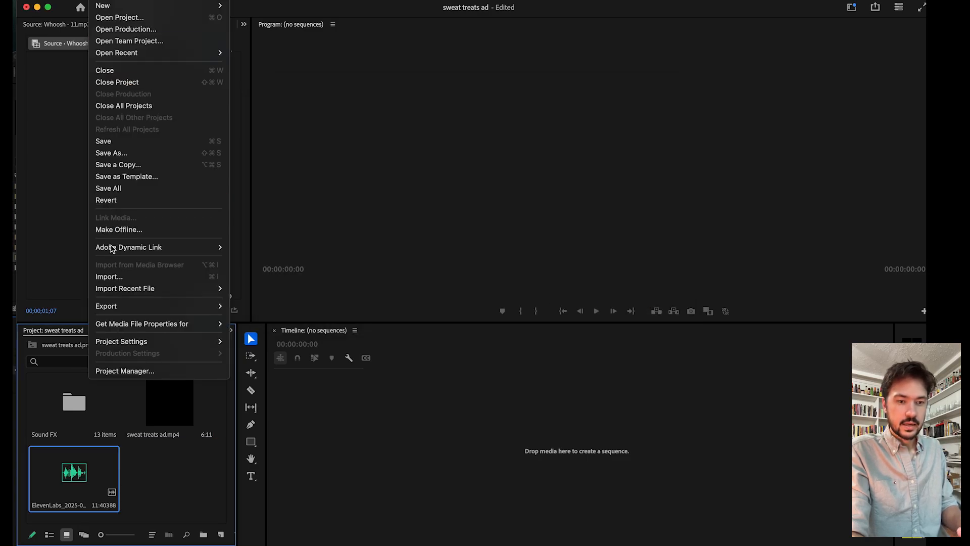
click(108, 277)
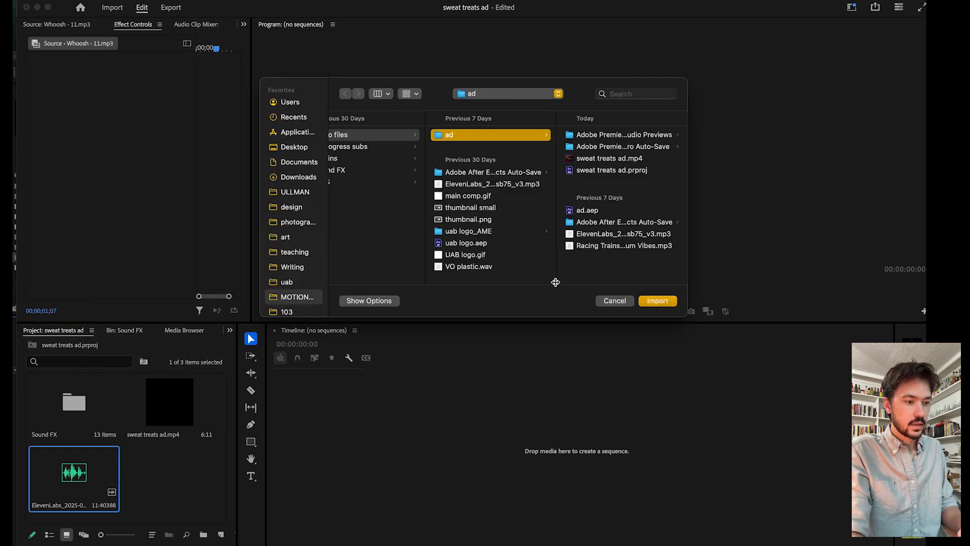
click(620, 247)
click(652, 300)
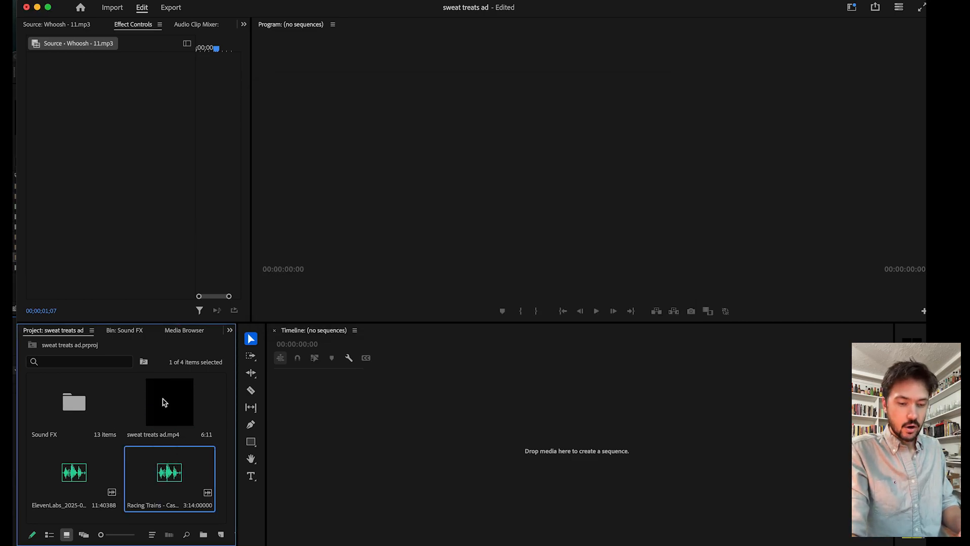
Open the Sound FX bin and look through its sound effect folders and the clips in the YouTube Essential Audio pack.
double_click(83, 405)
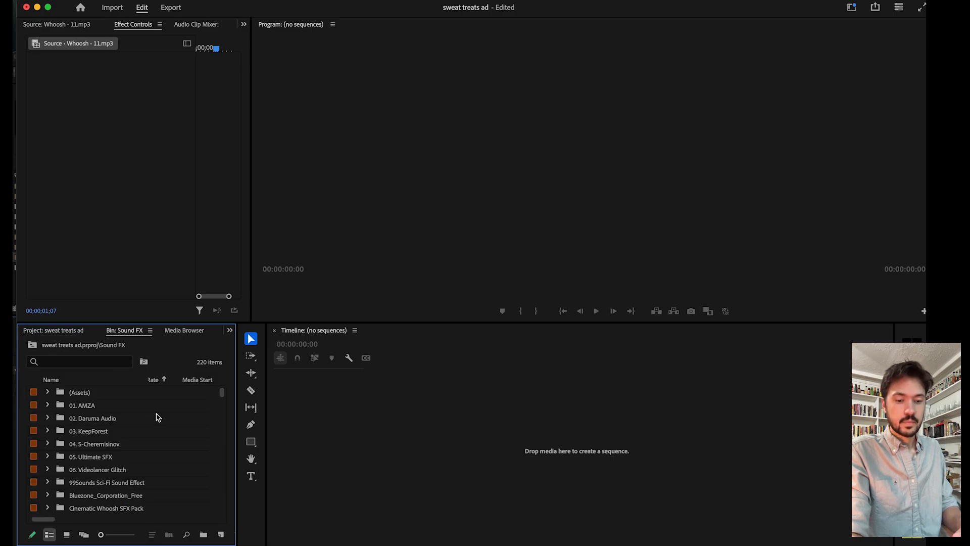
scroll(152, 416, down, 5)
scroll(126, 418, up, 5)
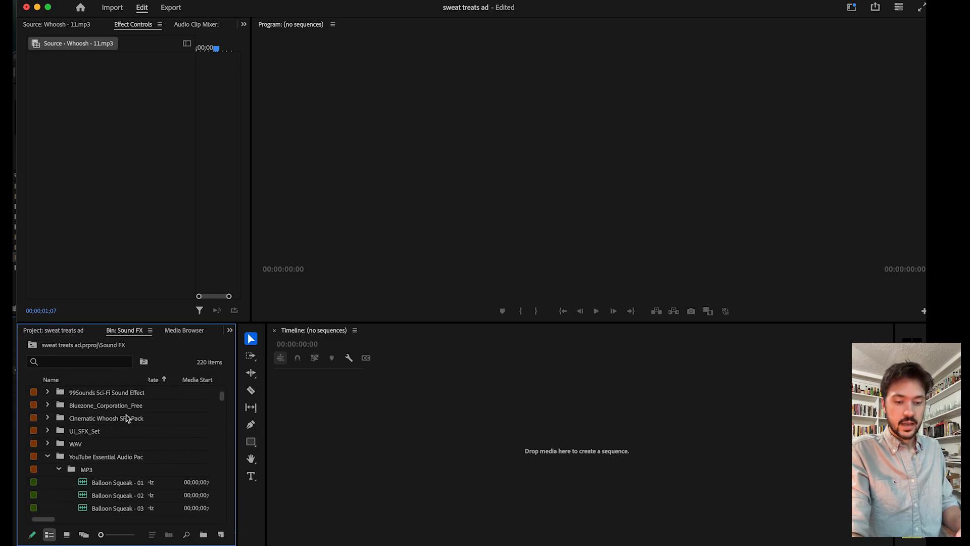
scroll(123, 447, up, 3)
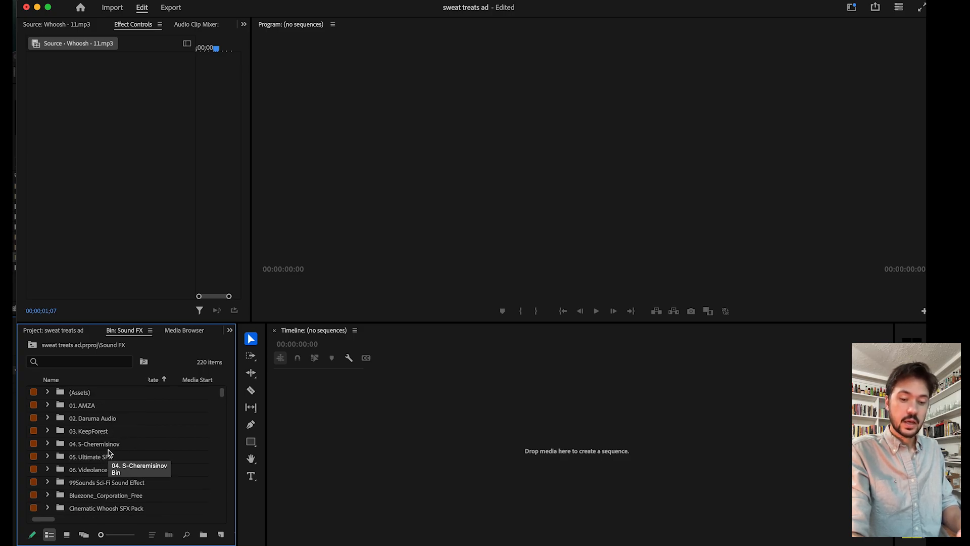
scroll(112, 440, down, 4)
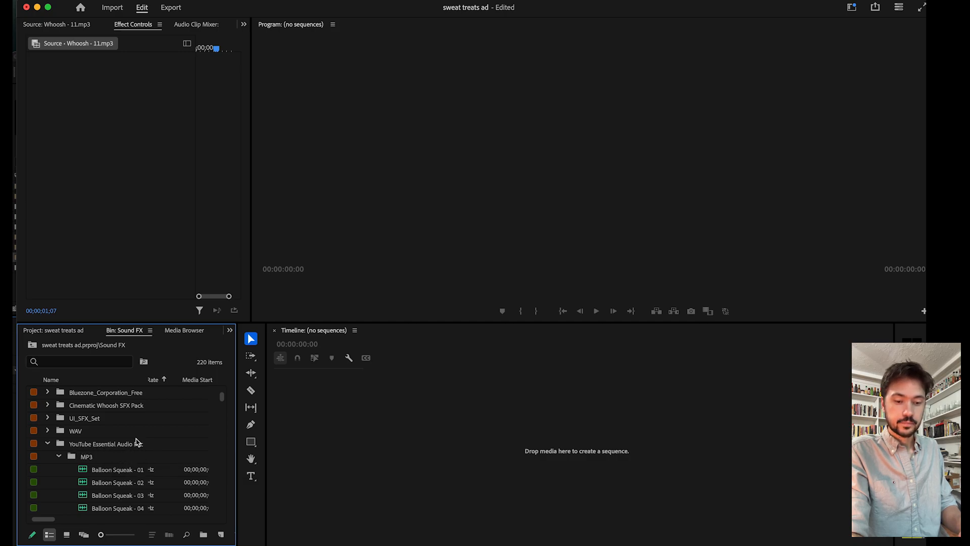
scroll(136, 442, down, 10)
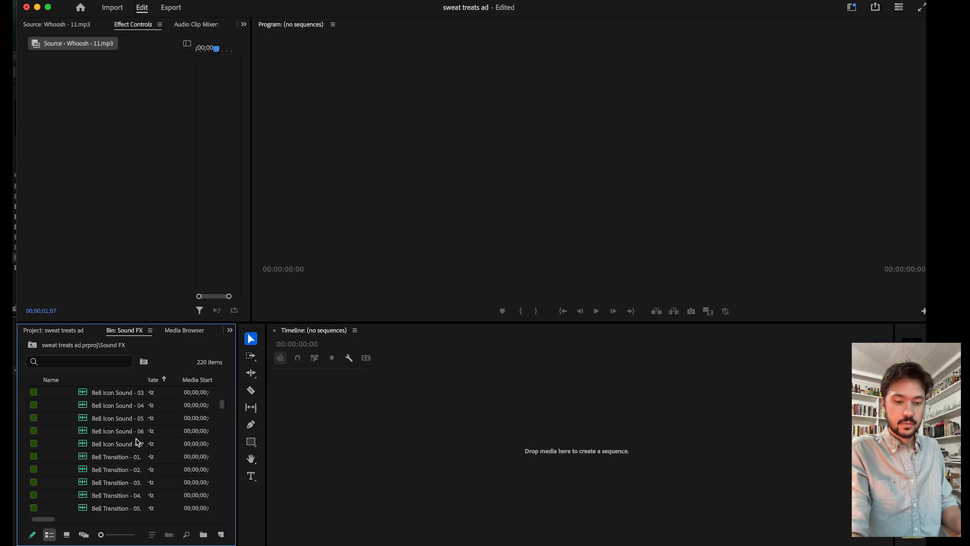
scroll(134, 440, up, 10)
scroll(131, 438, down, 4)
scroll(129, 432, up, 4)
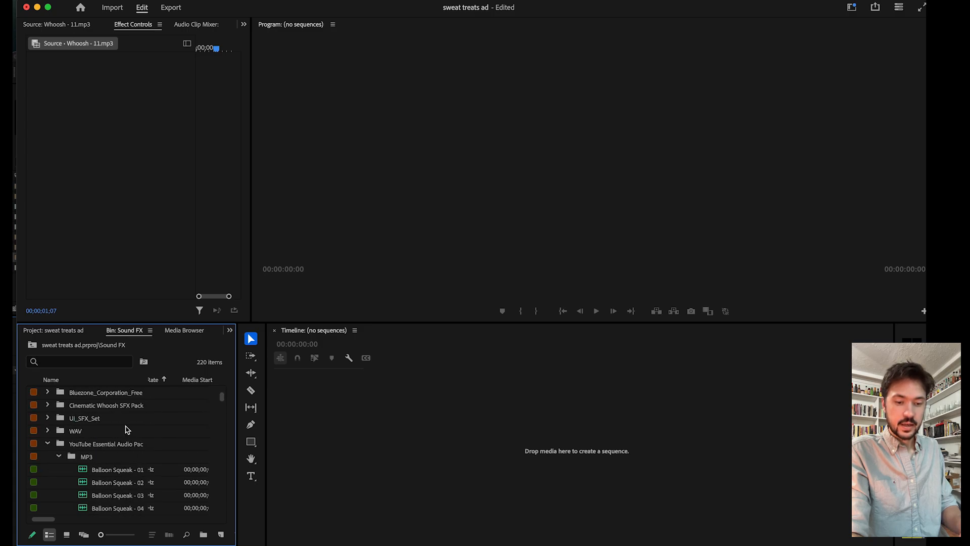
scroll(114, 417, up, 5)
Return to the project's main bin, create a sequence from sweat treats ad.mp4 and play it through.
click(66, 331)
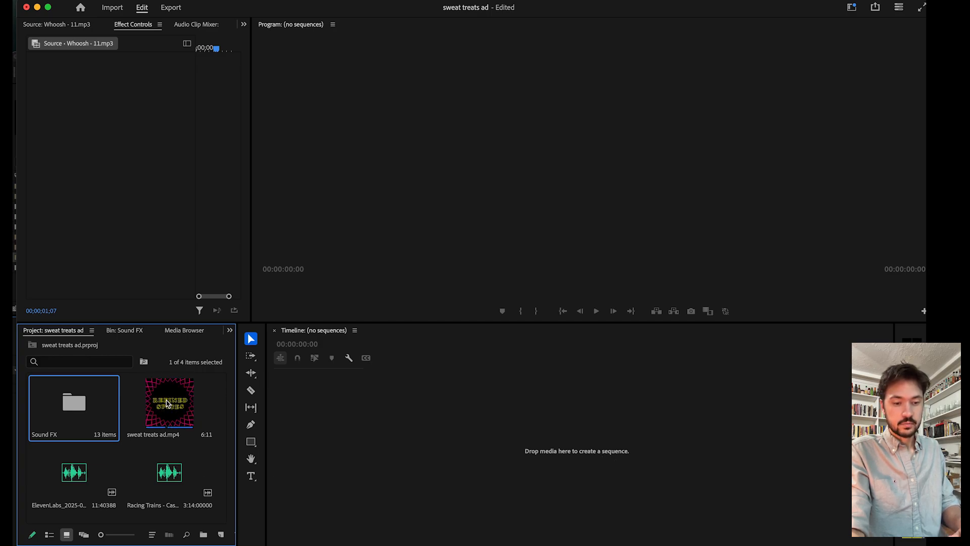
drag(167, 403, 368, 422)
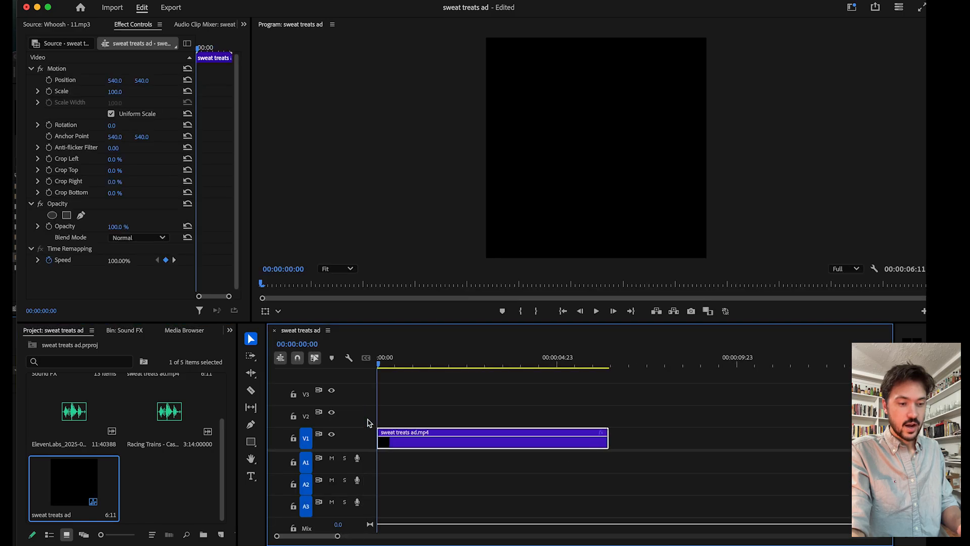
key(space)
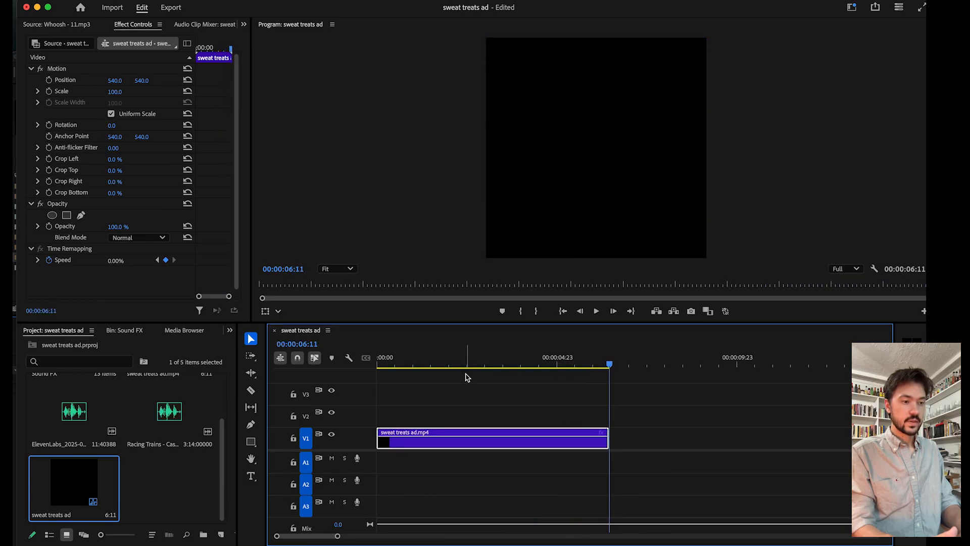
key(space)
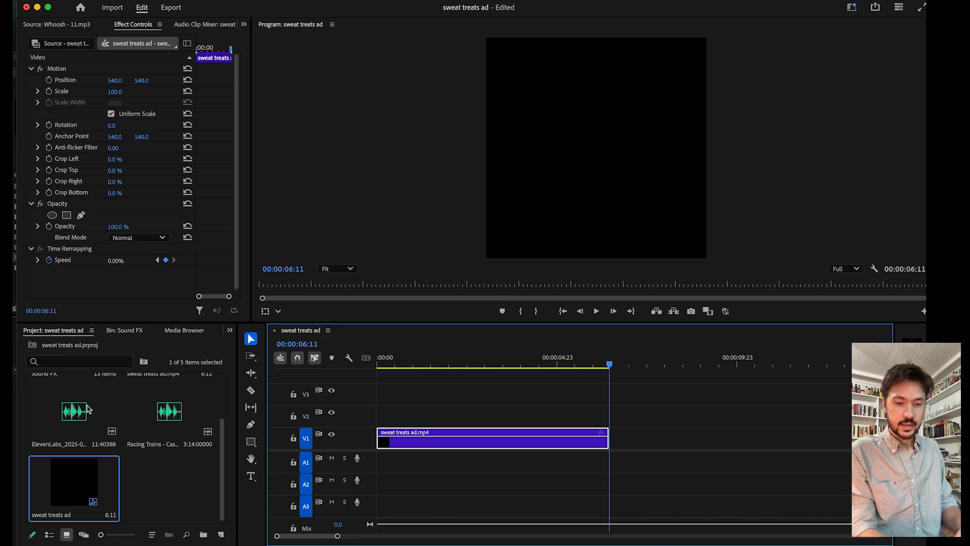
Place the ElevenLabs voice-over on audio track A1 at the sequence start, then scrub through the opening of the ad.
click(74, 415)
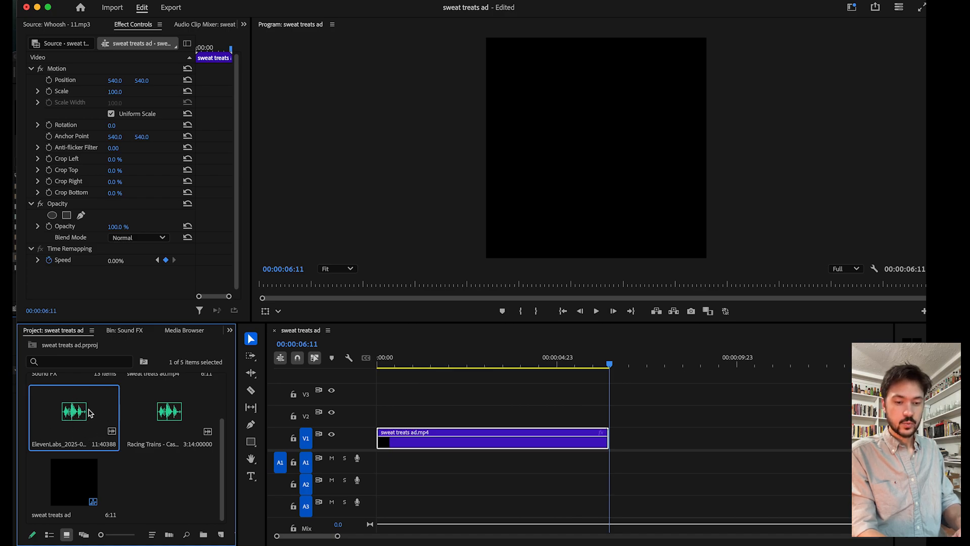
drag(108, 413, 379, 473)
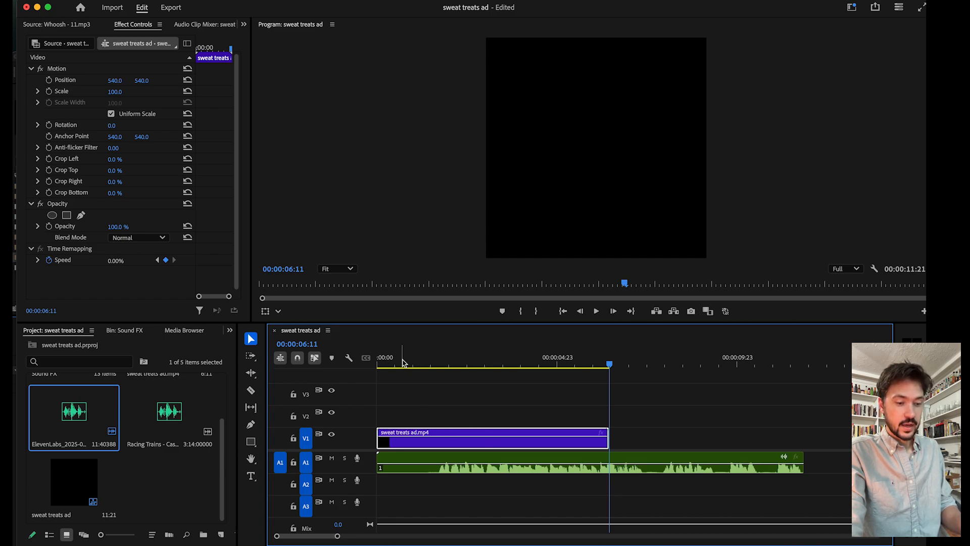
click(389, 360)
drag(390, 360, 403, 366)
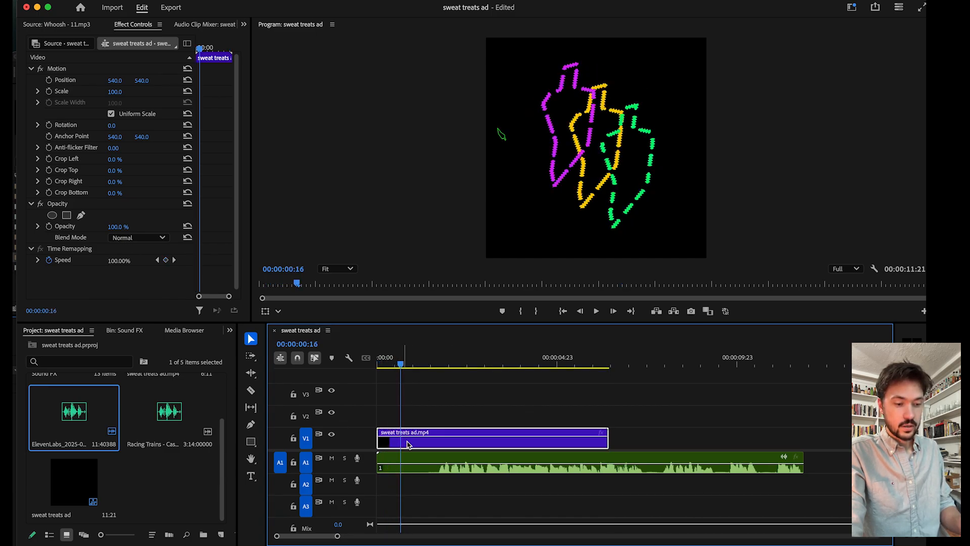
key(space)
click(392, 366)
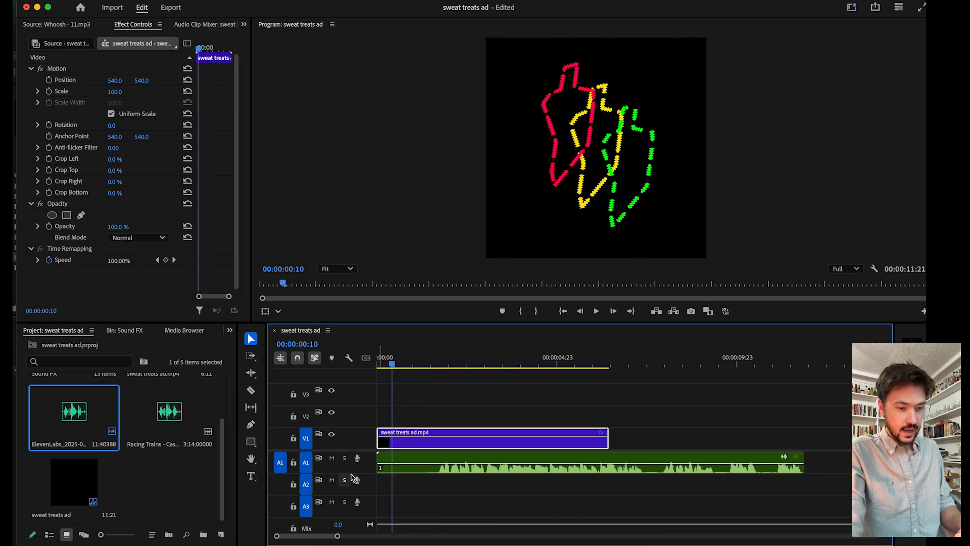
Enlarge audio track A1 to show a taller waveform and play the voice-over against the video.
drag(351, 483, 352, 492)
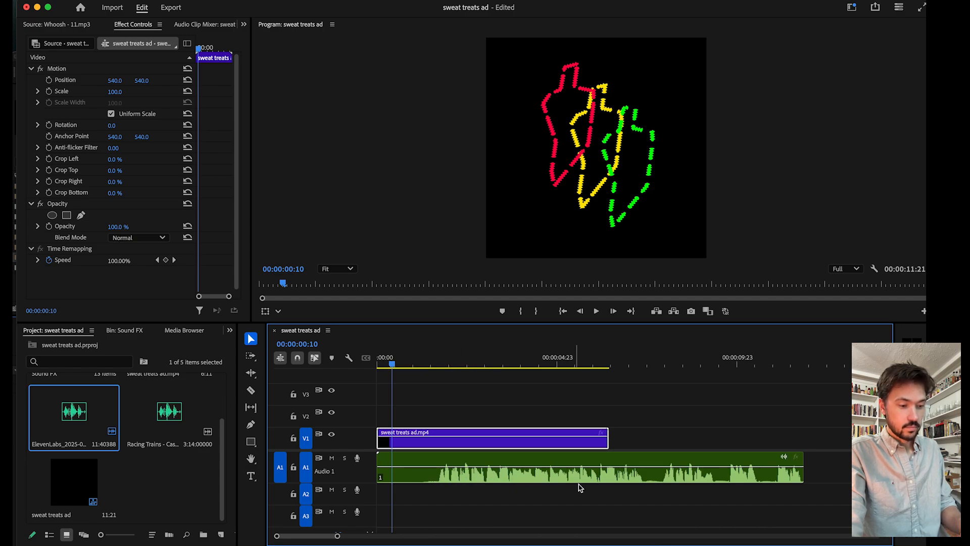
key(space)
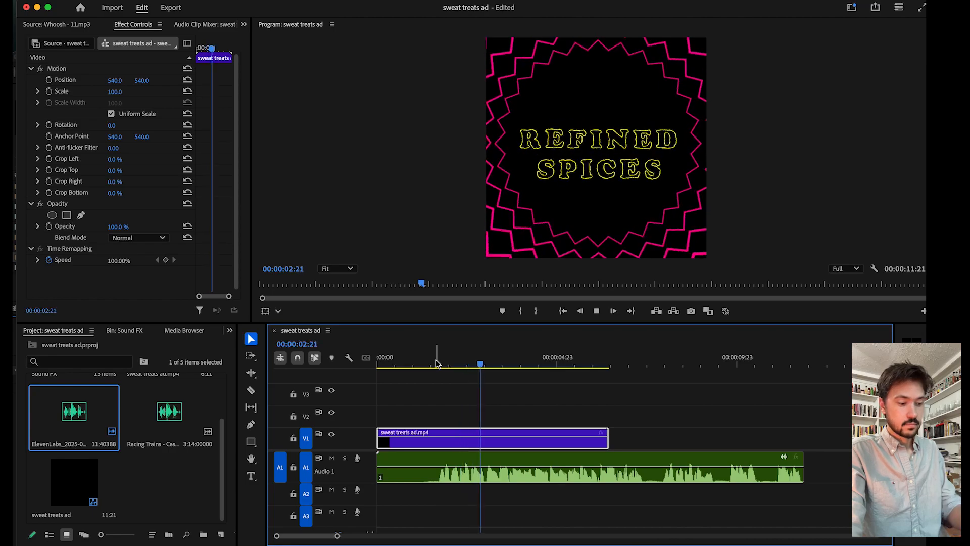
key(XF86AudioRaiseVolume)
key(space)
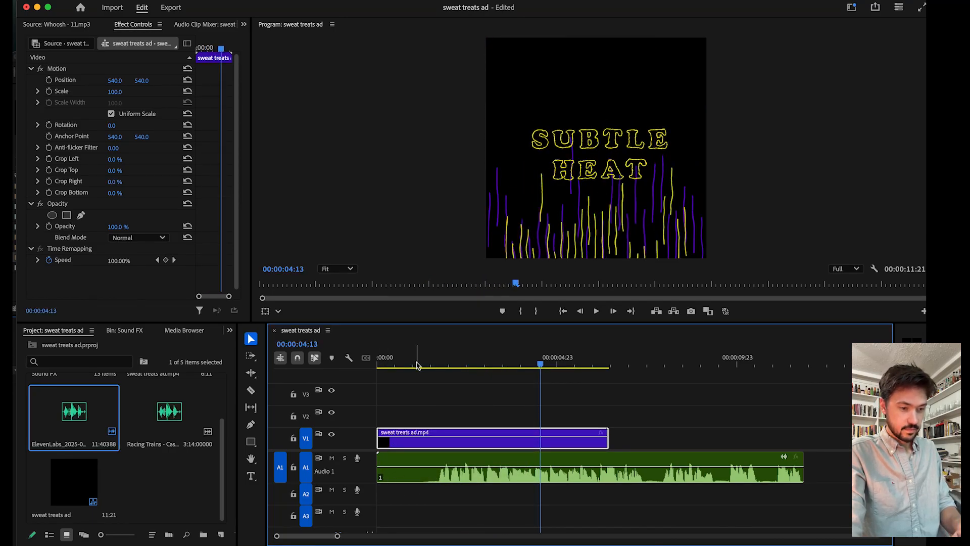
Trim the silence off the beginning of the voice-over clip up to 00:00:01:16, with track A1 enlarged further.
click(425, 365)
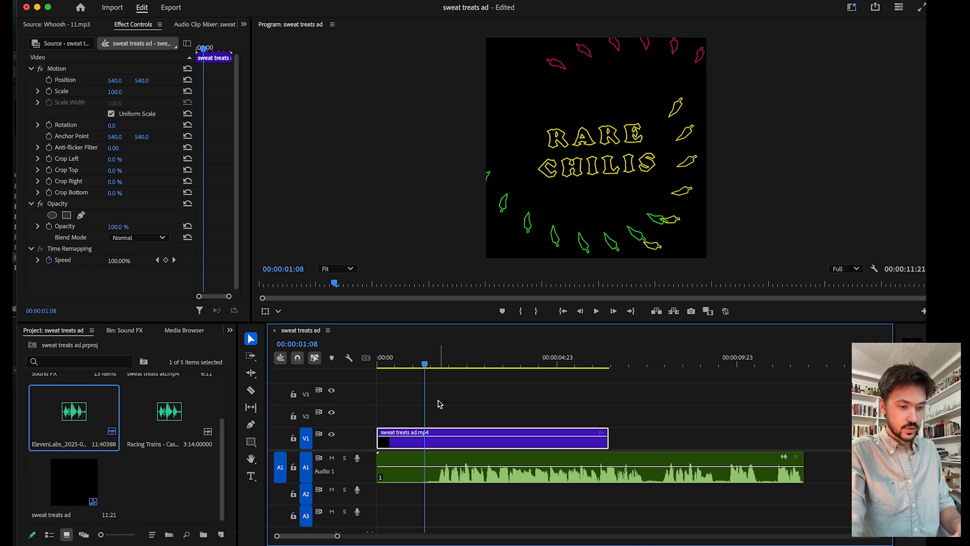
drag(428, 365, 438, 368)
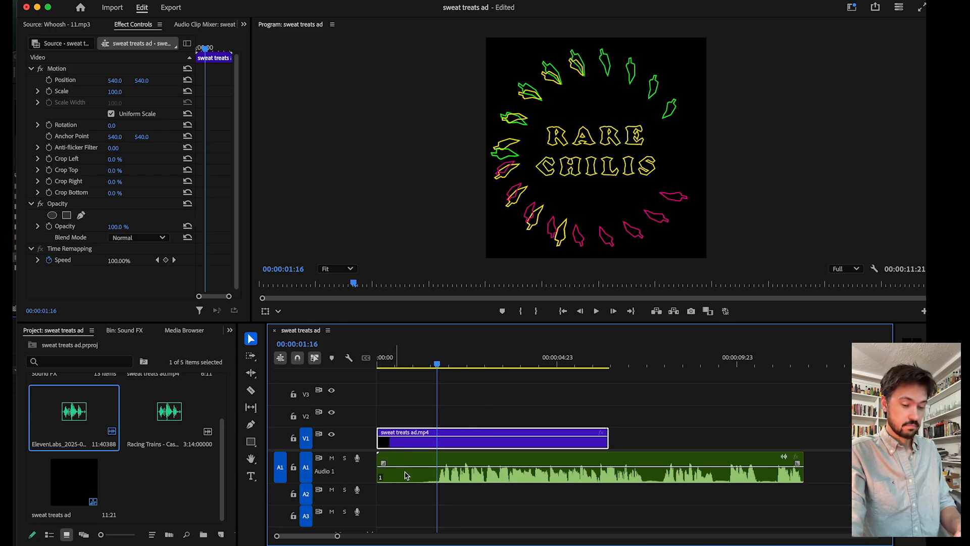
click(475, 465)
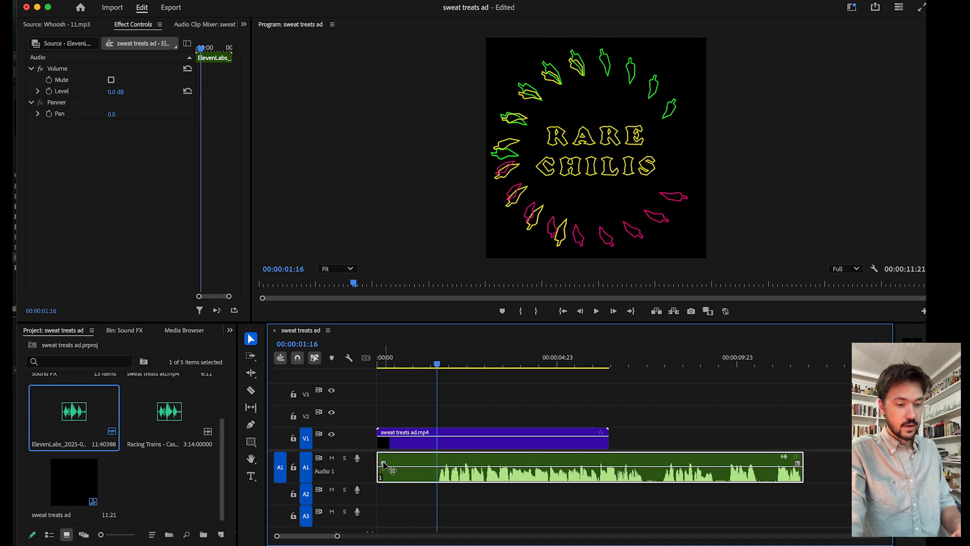
drag(348, 484, 349, 505)
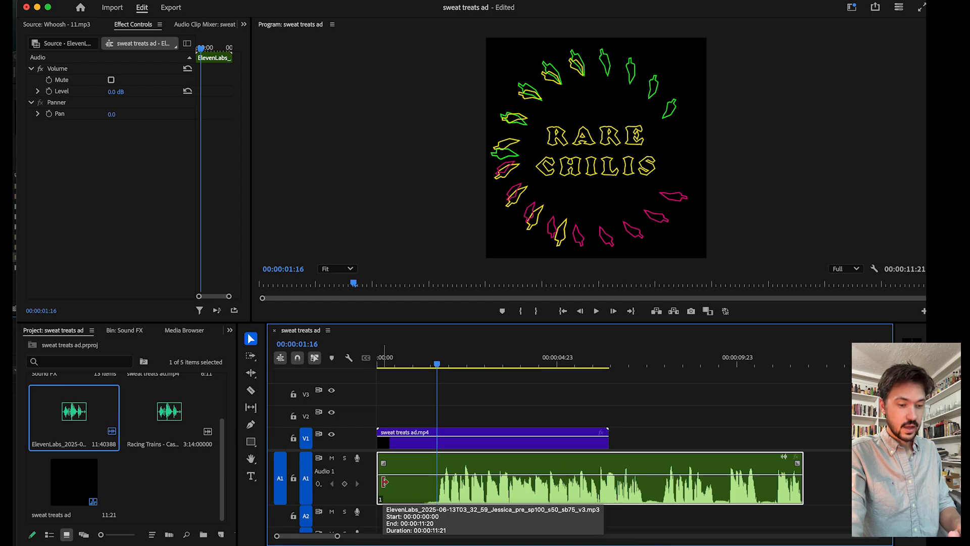
drag(385, 482, 438, 484)
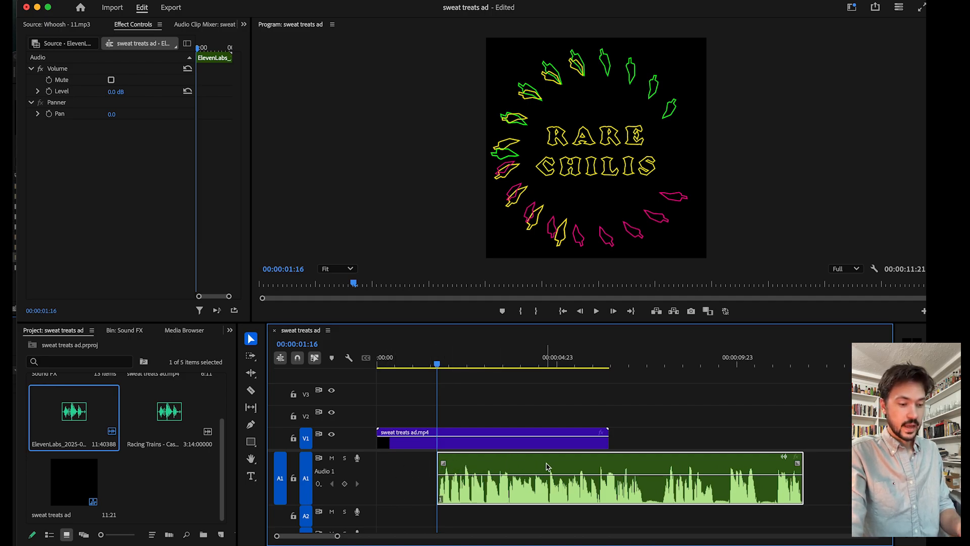
Move the trimmed voice-over clip to the start of the sequence and play the ad from 00:00:00:00.
drag(546, 466, 486, 469)
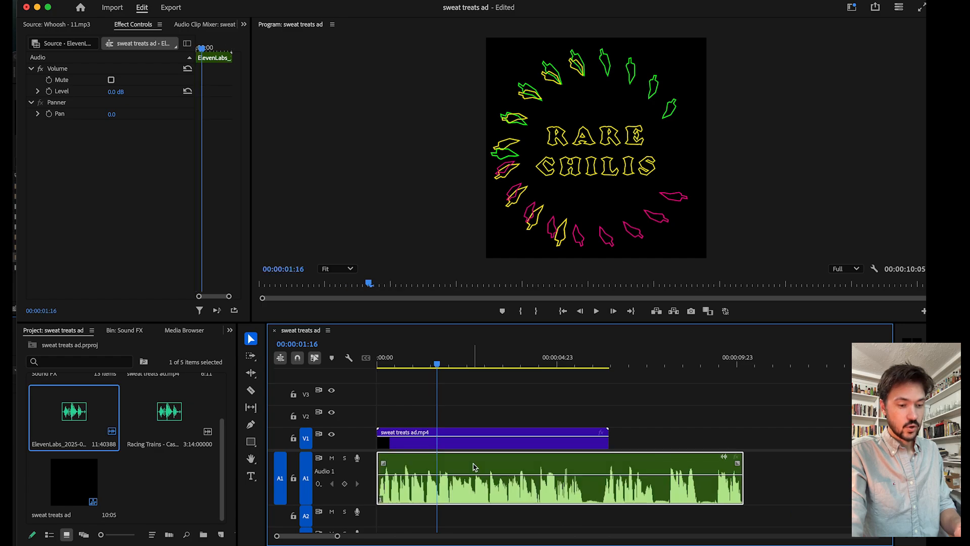
drag(391, 367, 352, 359)
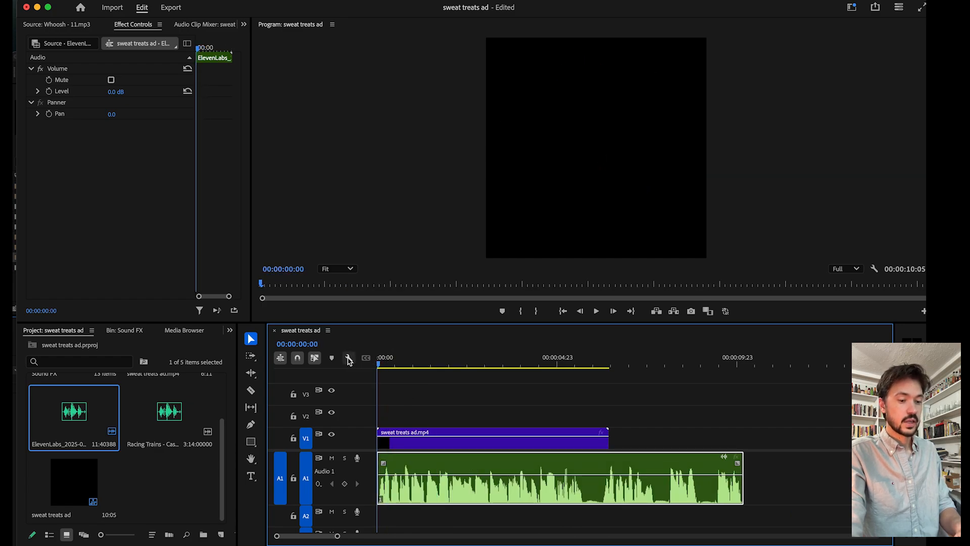
key(space)
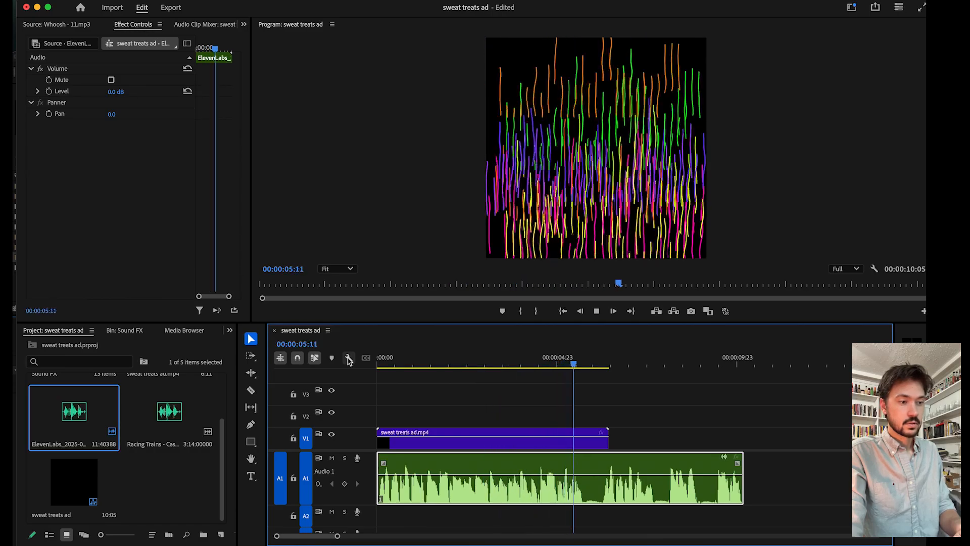
Play the rest of the voice-over, then trim the end of its clip back to 00:00:06:06.
key(space)
key(space)
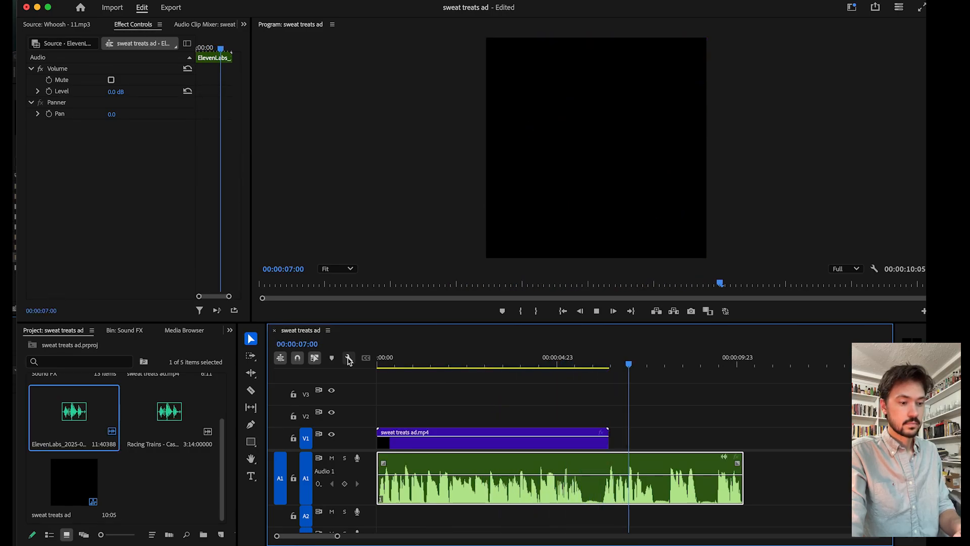
key(space)
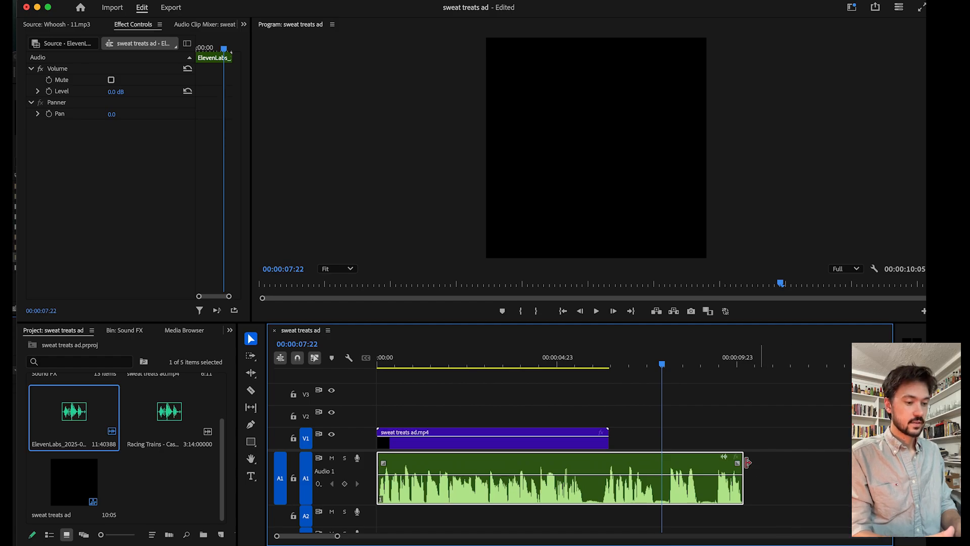
drag(582, 353, 605, 361)
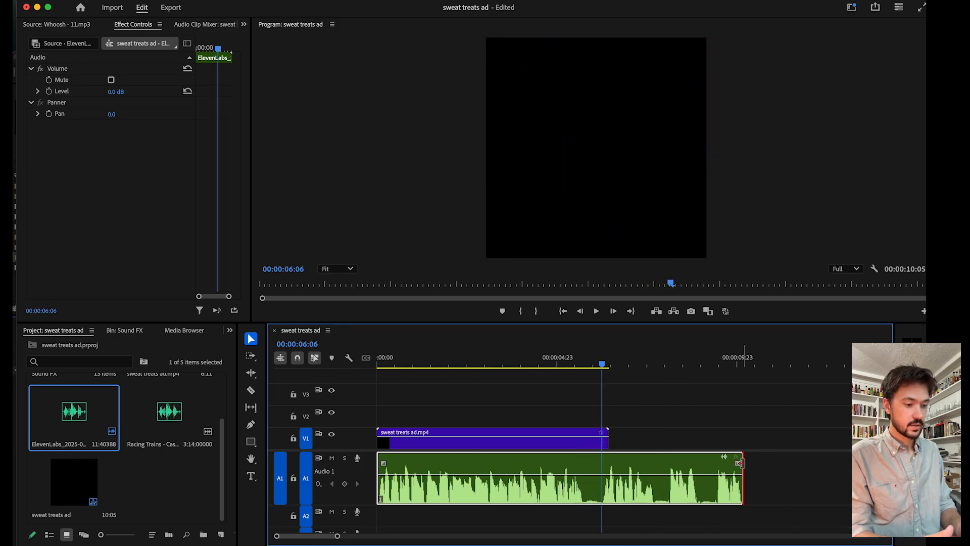
drag(740, 463, 602, 464)
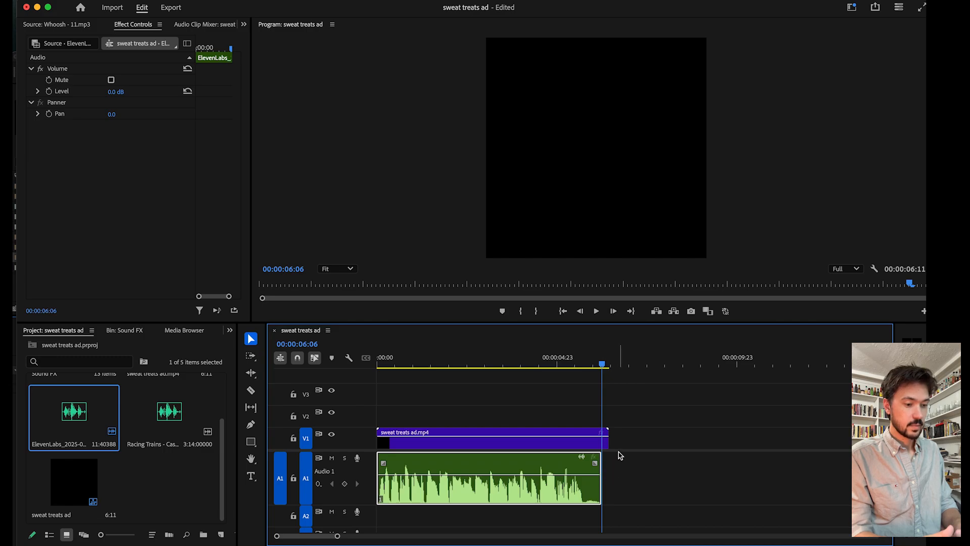
Play the ad from the start to check the shortened voice-over, then return the playhead to 00:00:00:00.
key(Home)
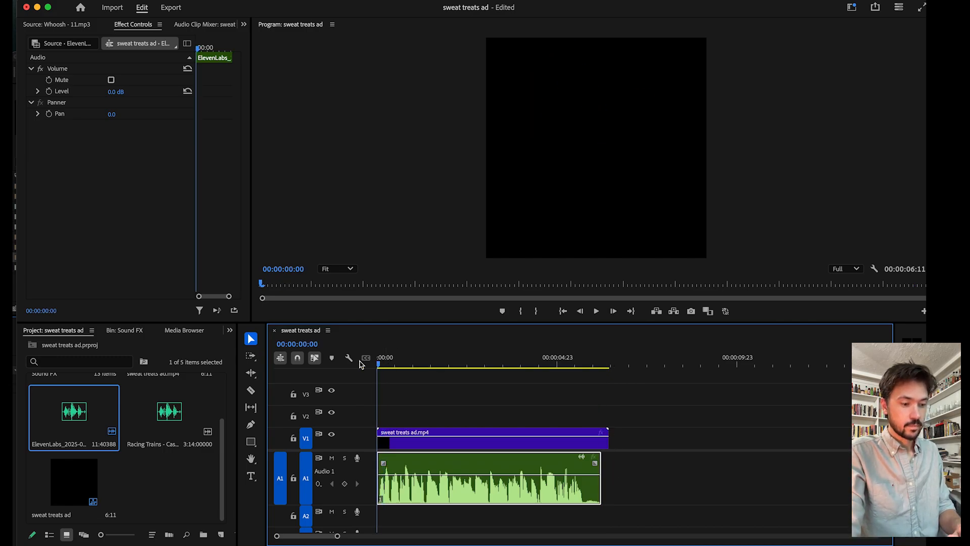
key(space)
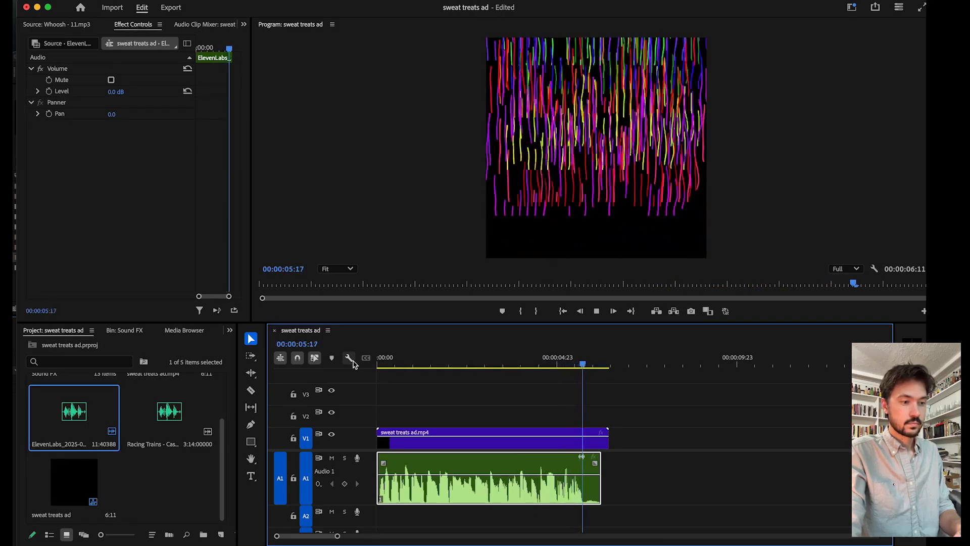
key(space)
key(space)
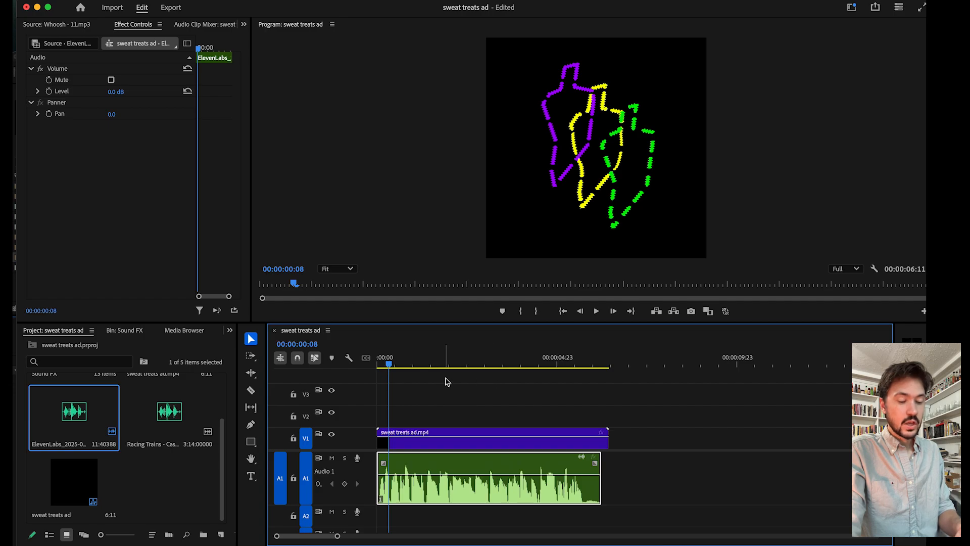
click(377, 363)
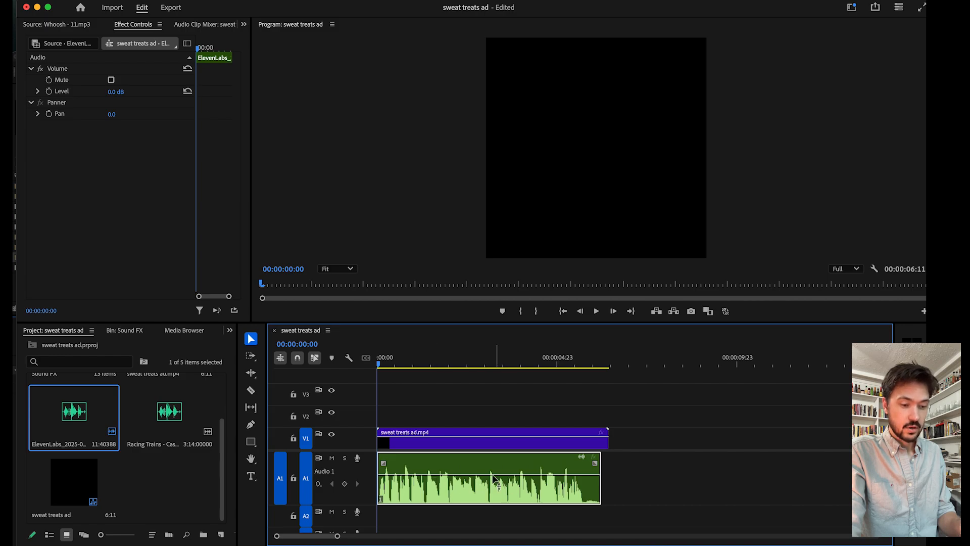
Open the Sound FX bin and check the animation at 00:00:00:08 and 00:00:01:08.
scroll(191, 478, up, 3)
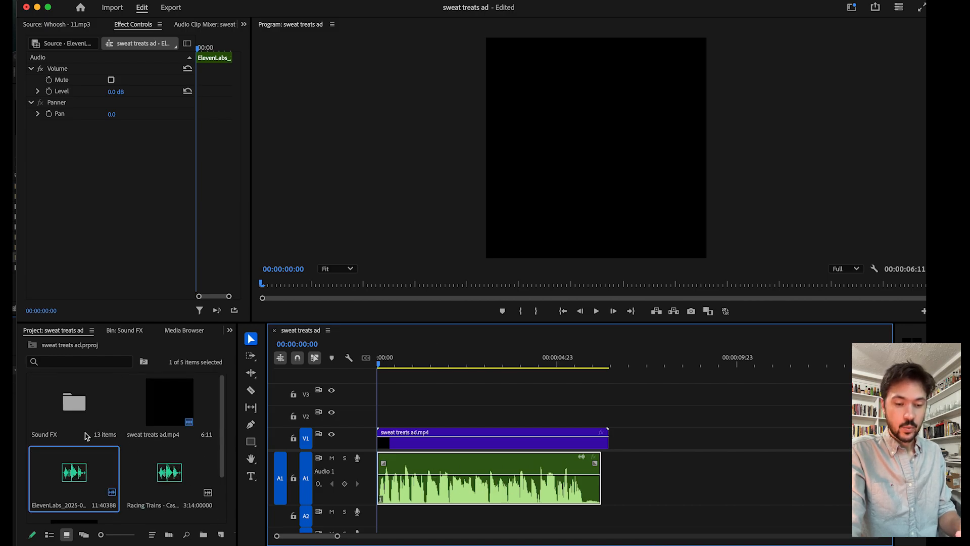
double_click(79, 409)
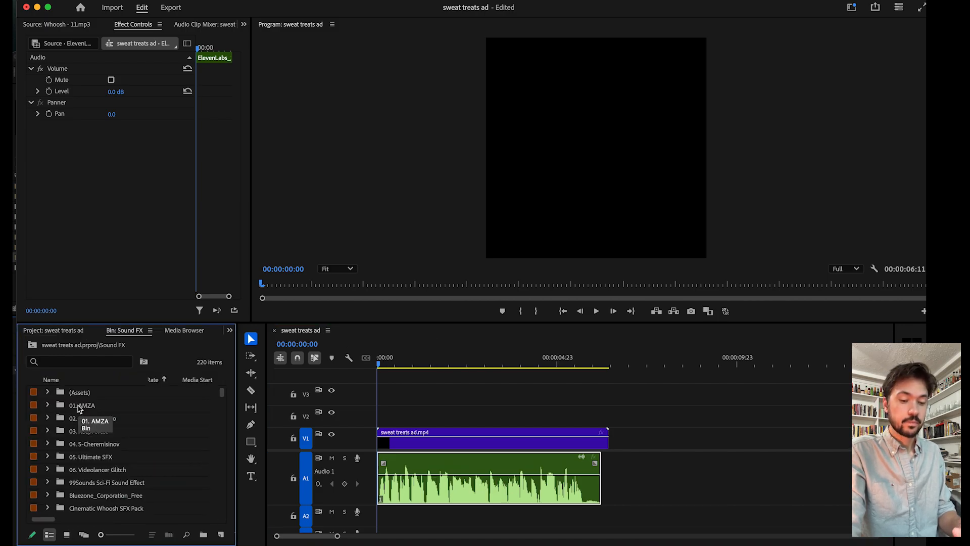
click(391, 365)
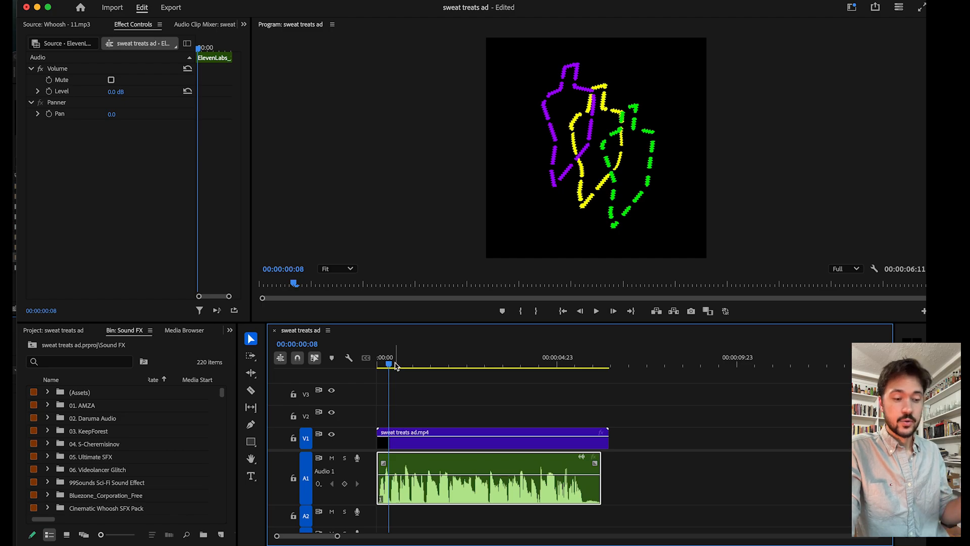
click(425, 366)
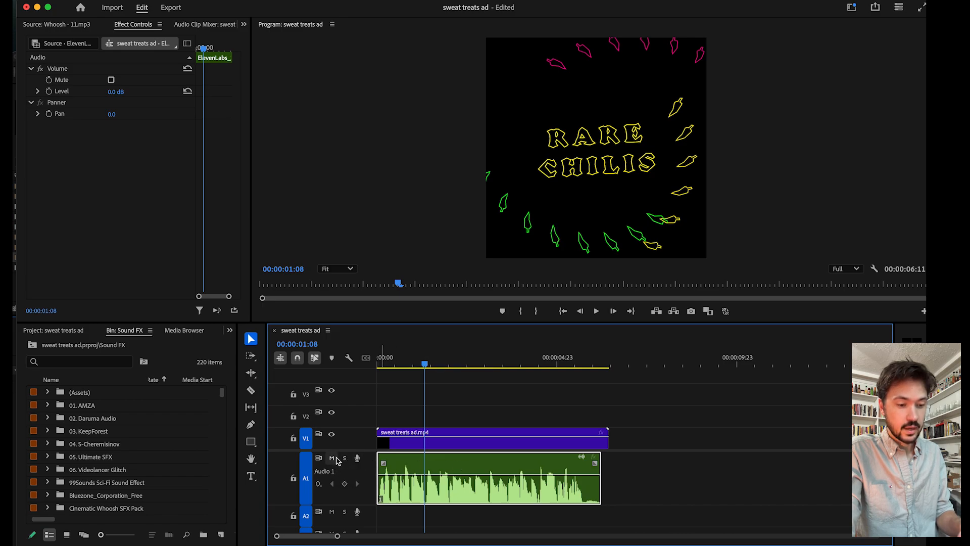
Mute audio track A1 and play the animation from the start without the voice-over.
click(332, 458)
key(space)
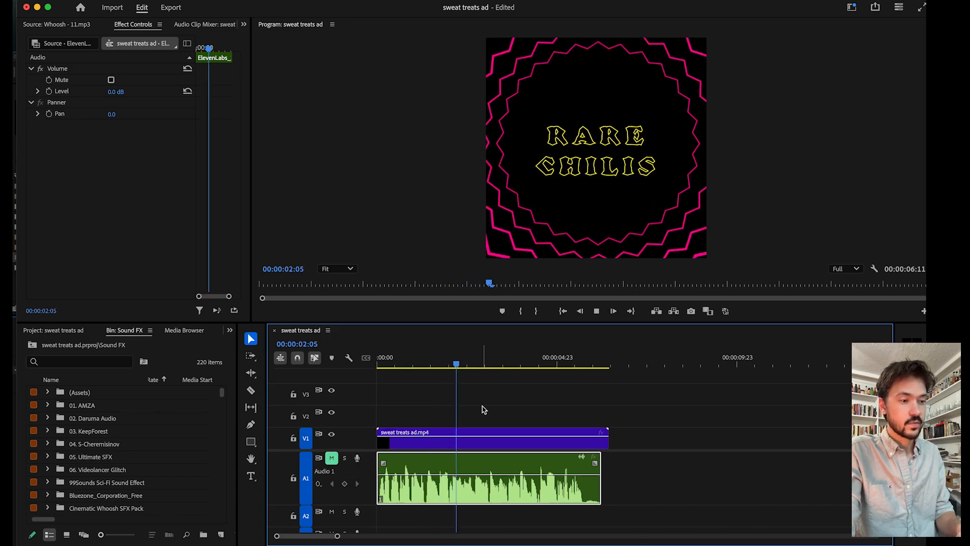
key(space)
drag(416, 362, 380, 360)
key(space)
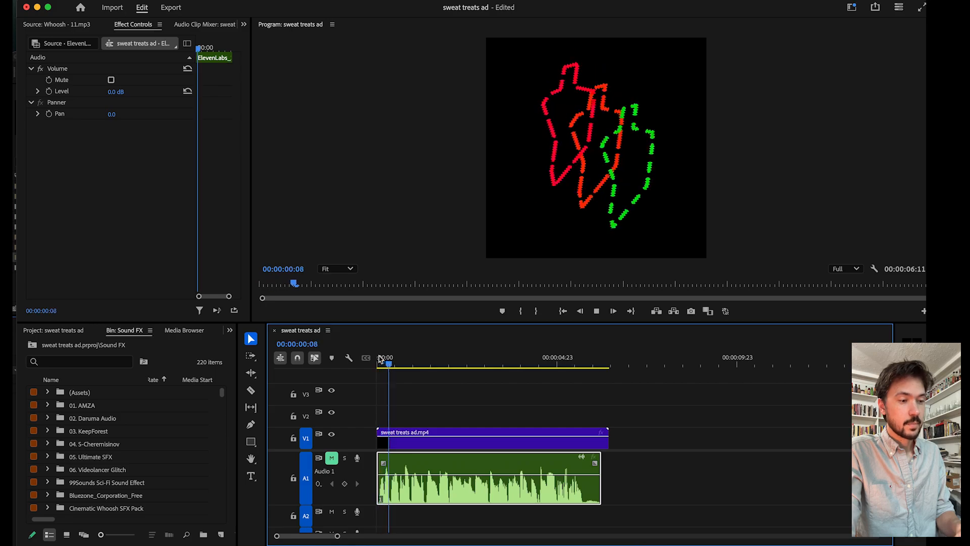
click(376, 364)
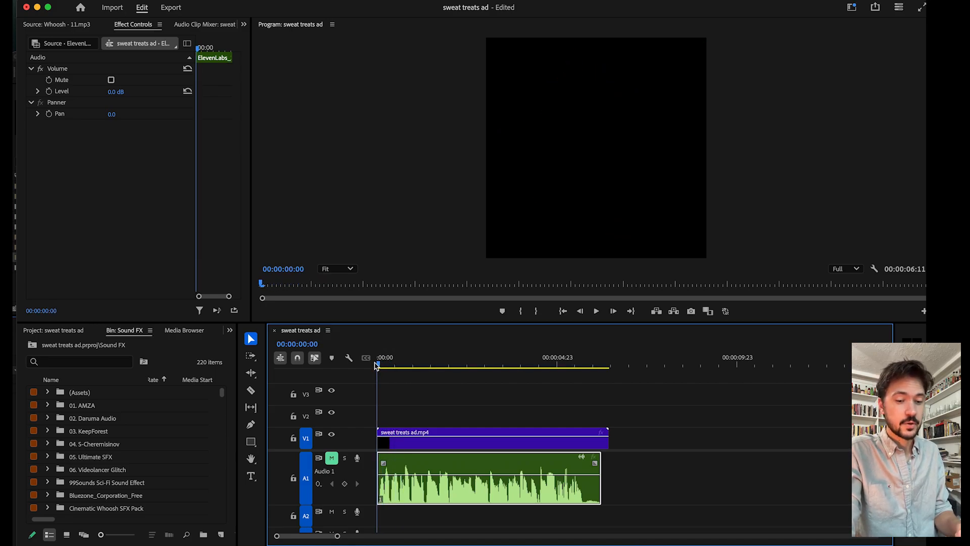
key(space)
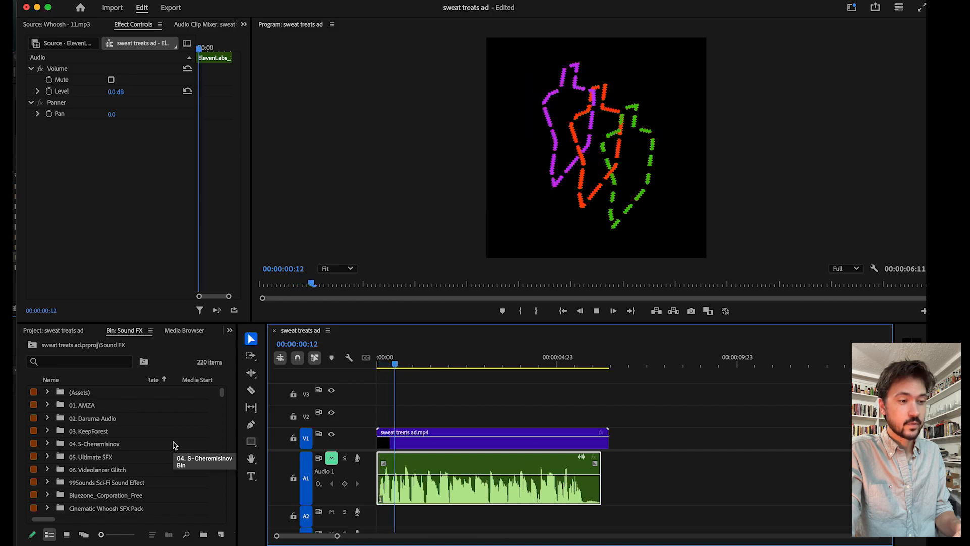
Find the Pop sounds in the YouTube Essential Audio Pack's MP3 folder and audition Pop - 01.mp3.
scroll(103, 455, down, 20)
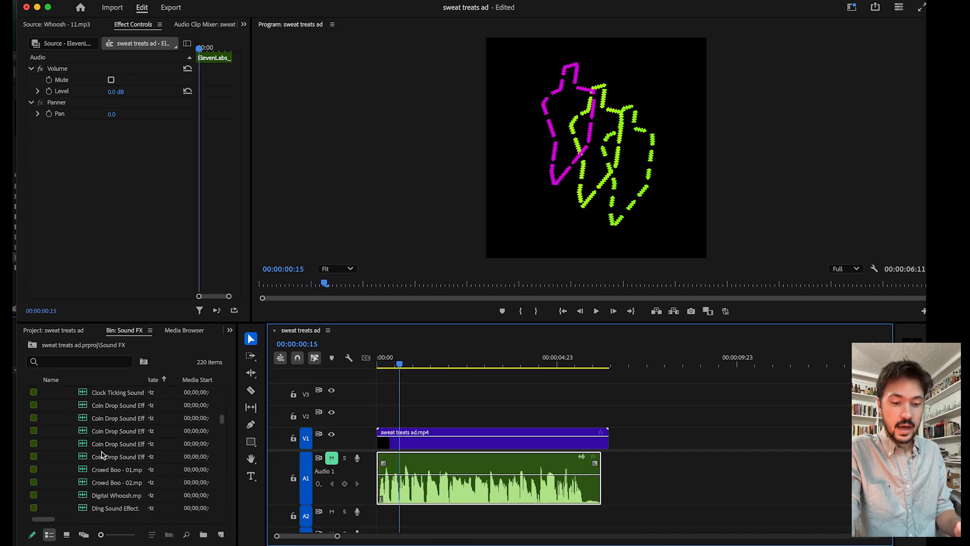
scroll(103, 455, up, 20)
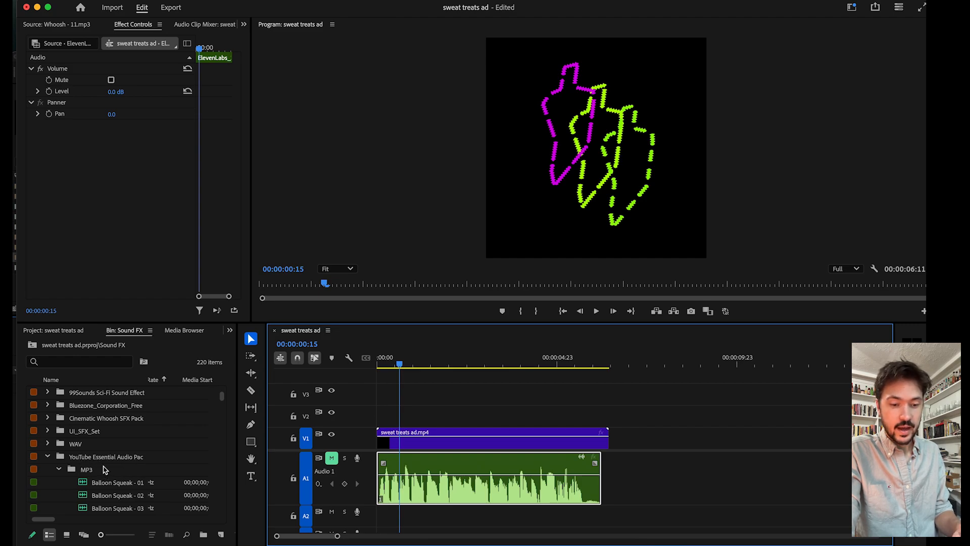
scroll(145, 478, down, 15)
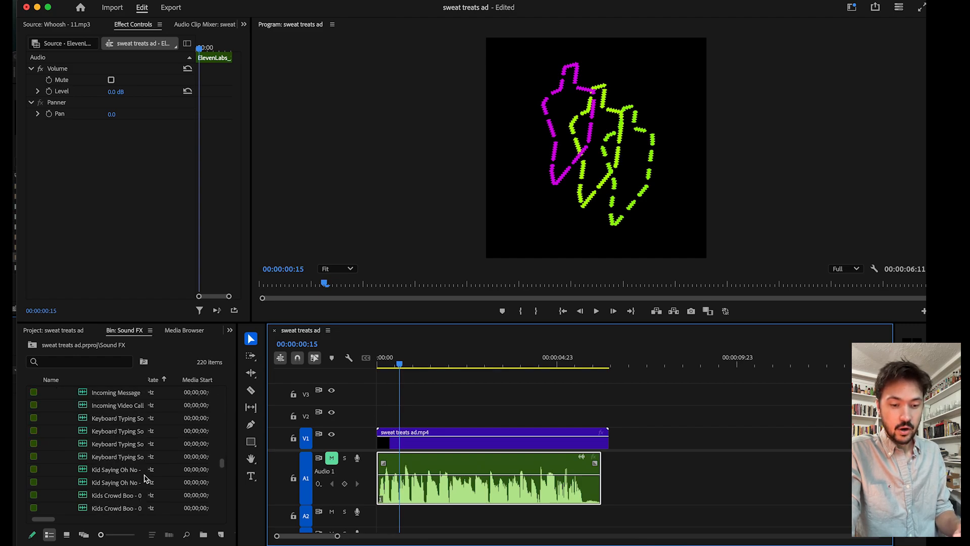
scroll(145, 477, down, 10)
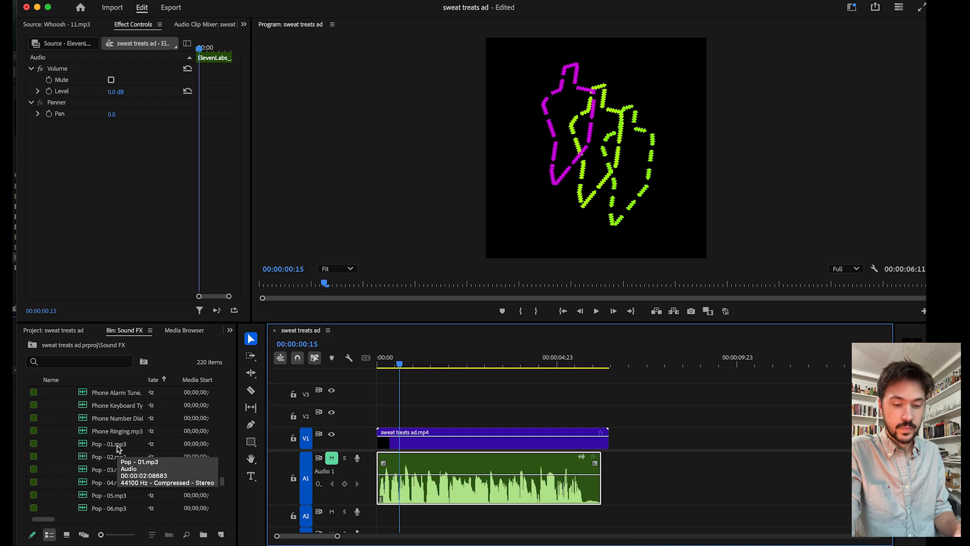
double_click(98, 445)
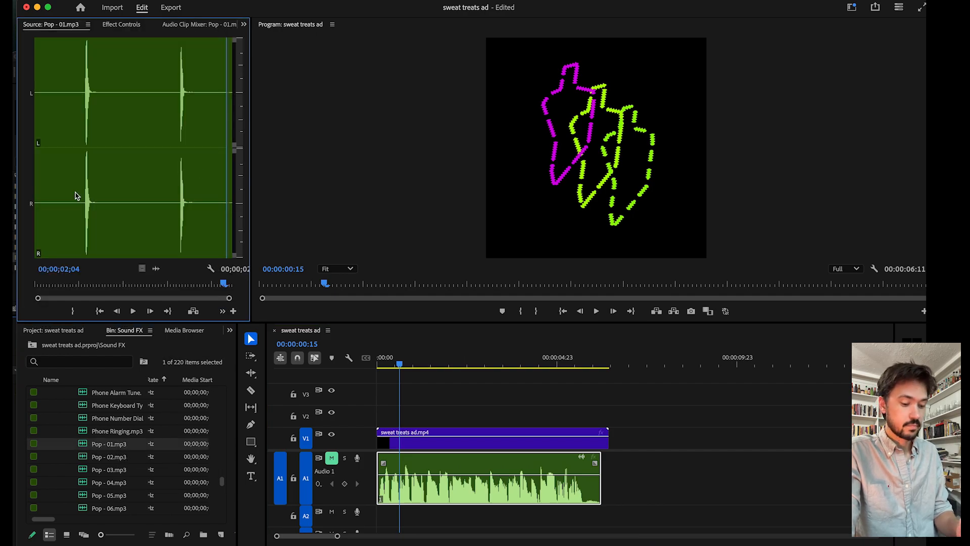
key(space)
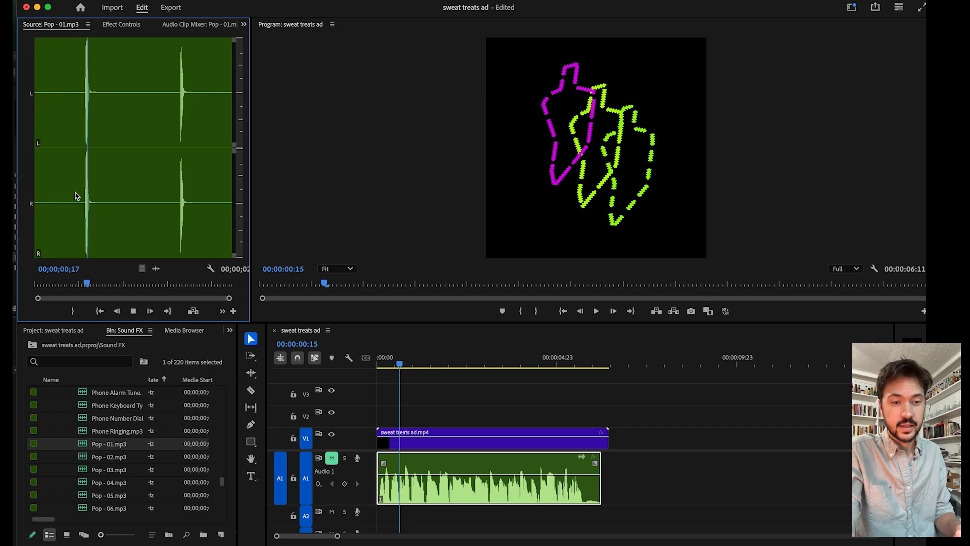
key(space)
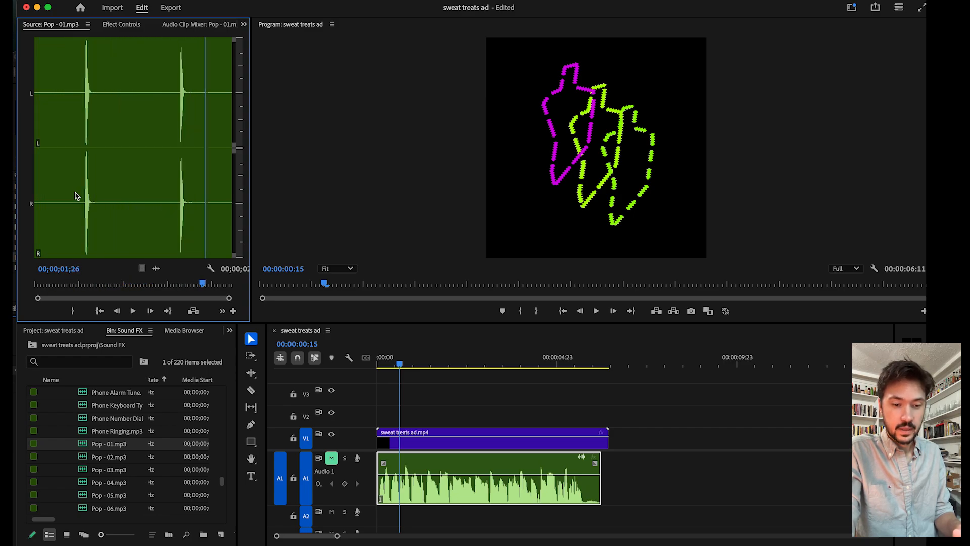
Audition the other numbered Pop sounds, including Pop - 03.mp3 and Pop - 04.mp3, to compare them.
double_click(94, 461)
double_click(101, 469)
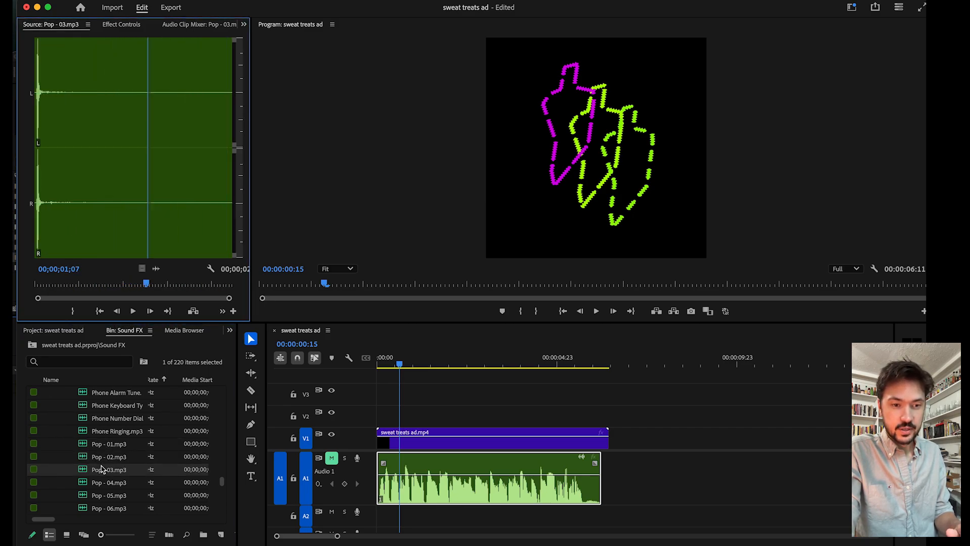
scroll(102, 469, down, 1)
double_click(105, 470)
key(space)
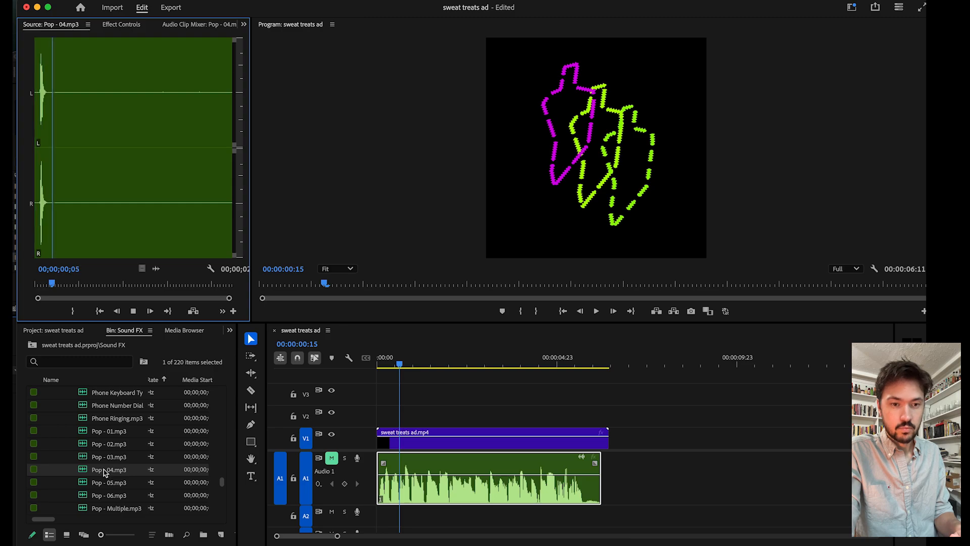
double_click(106, 460)
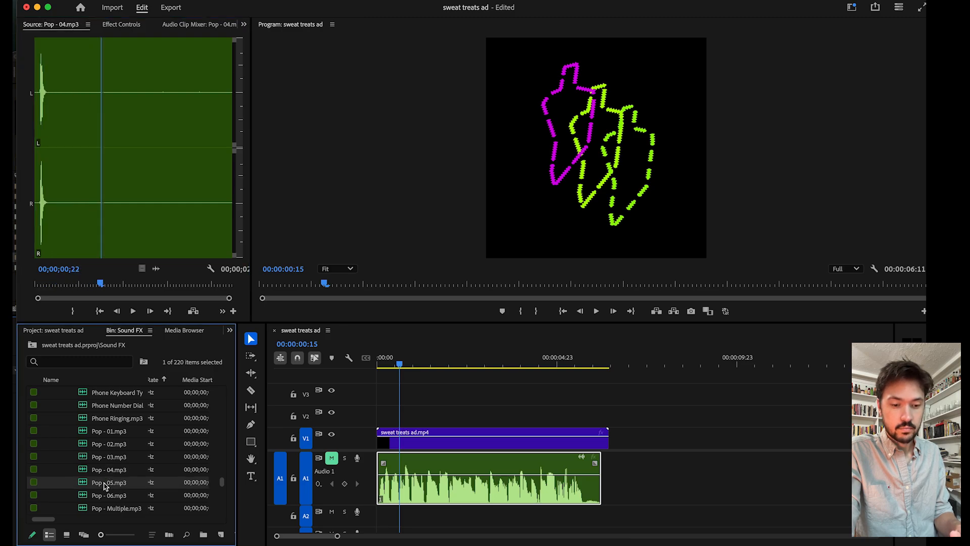
key(space)
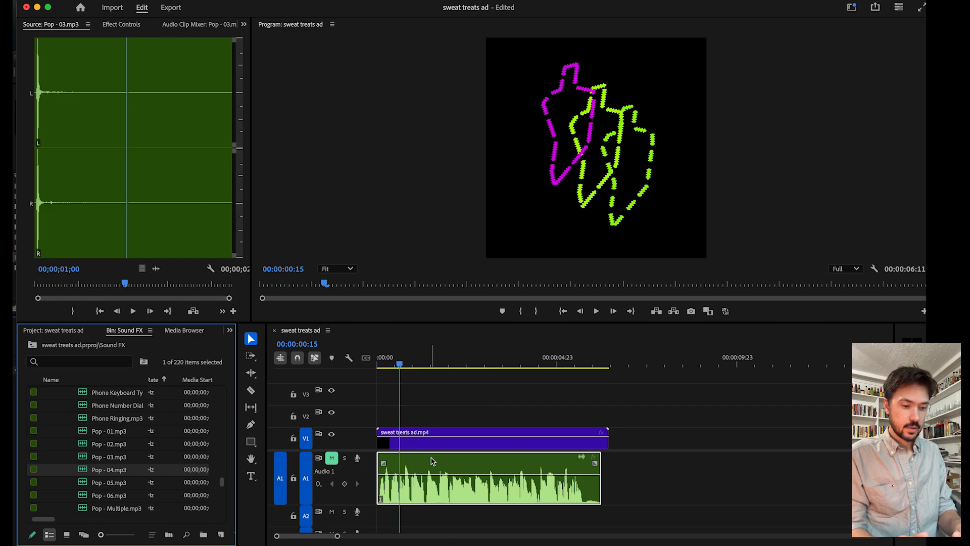
Move the voice-over clip from track A1 down to A2, mute A2 and unmute A1.
drag(432, 461, 423, 522)
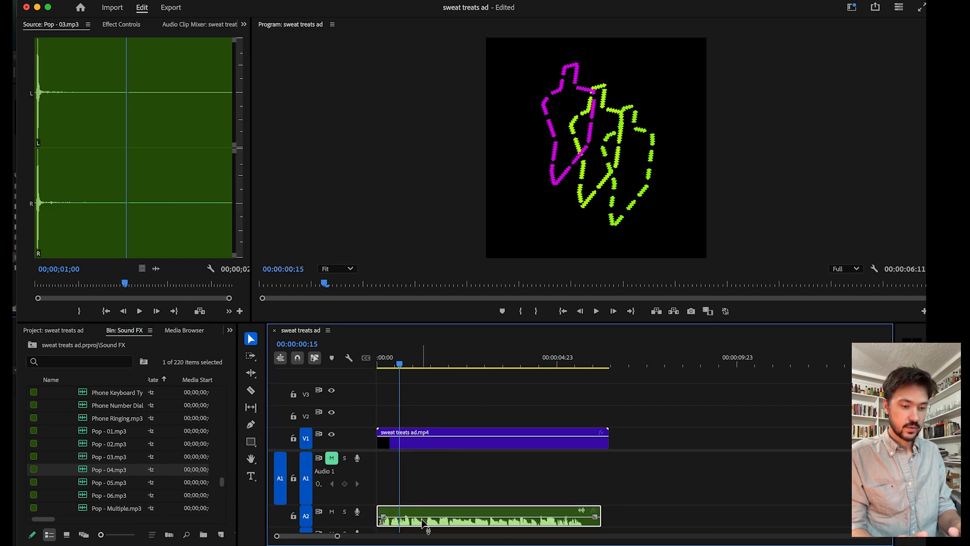
click(331, 514)
click(332, 458)
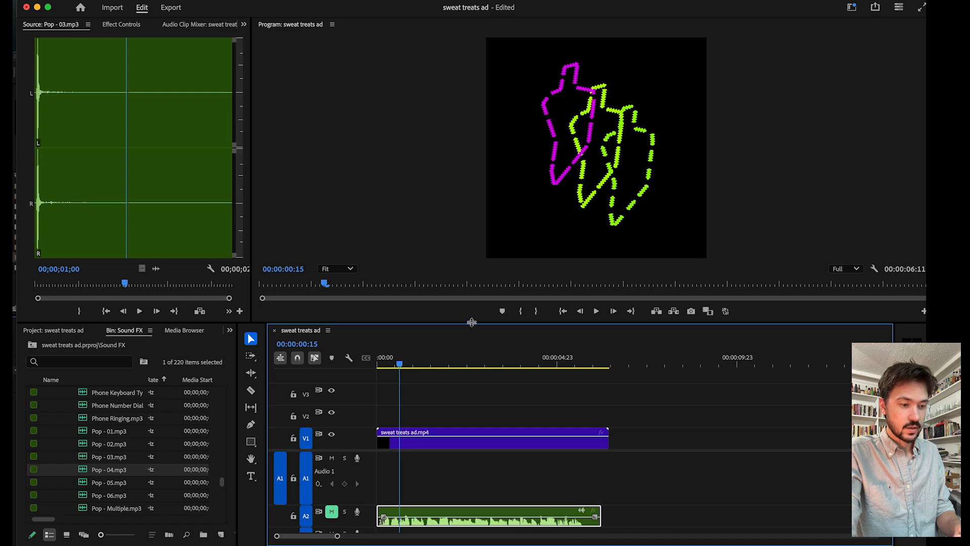
Make the timeline area taller and place Pop - 04.mp3 on audio track A1 at the sequence start.
drag(472, 322, 471, 269)
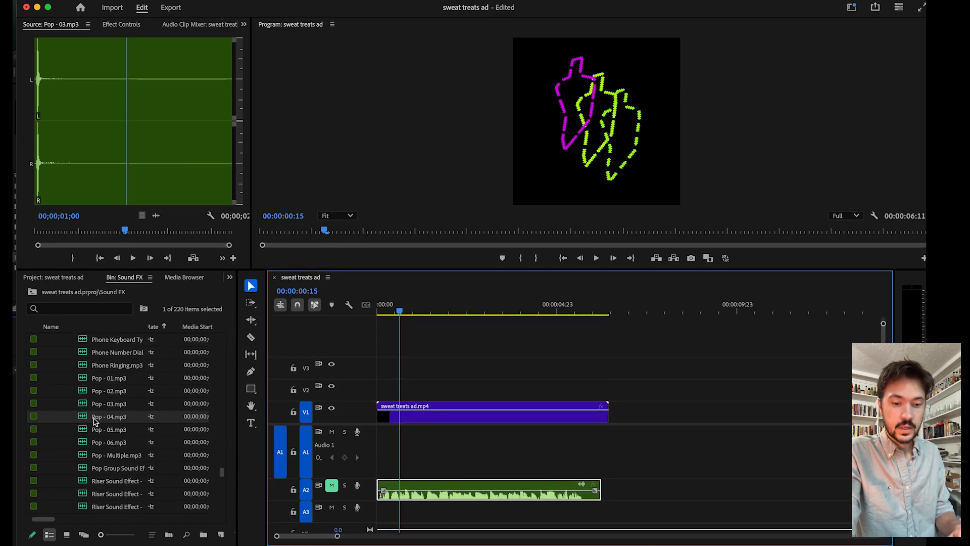
drag(98, 420, 402, 456)
scroll(403, 456, up, 5)
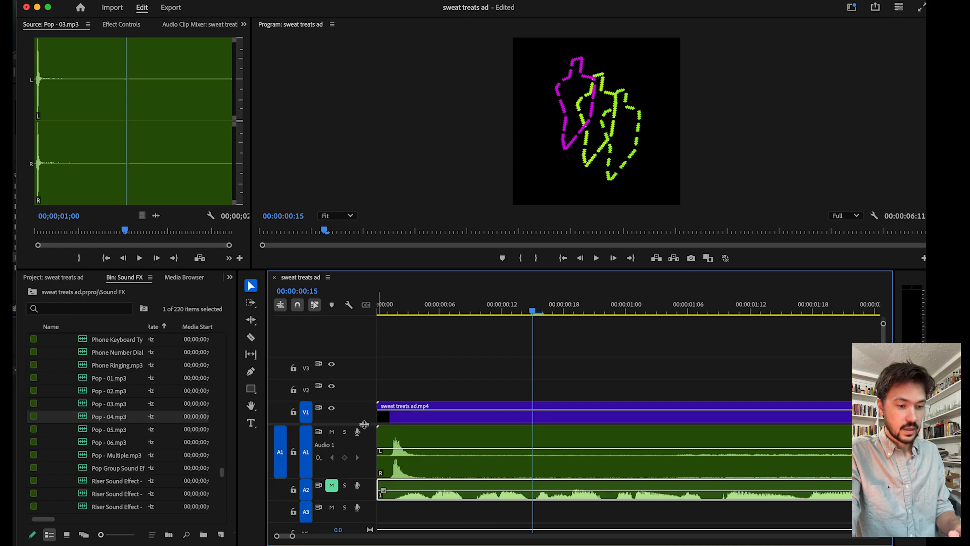
Give the audio tracks more vertical room in the timeline and move the voice-over clip from A2 to A3.
drag(365, 424, 365, 373)
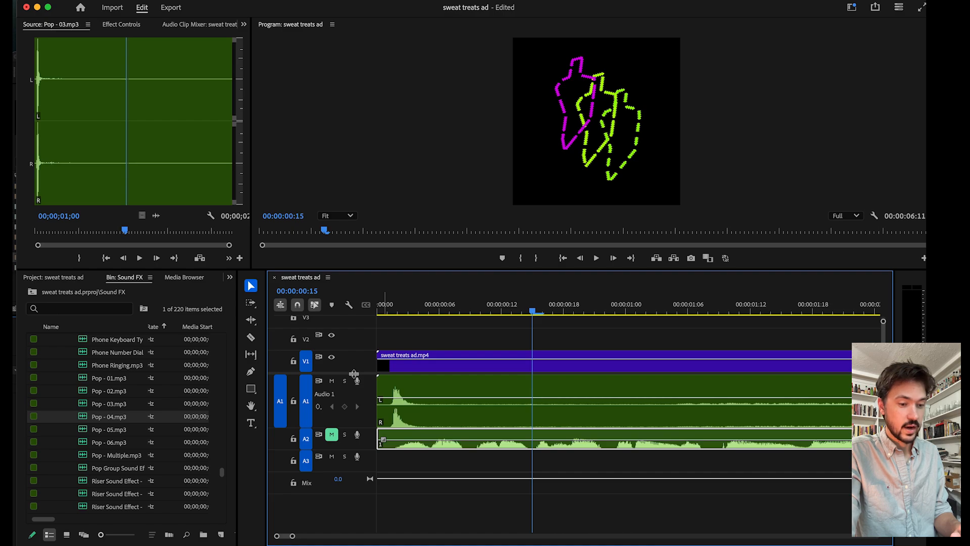
drag(354, 374, 358, 366)
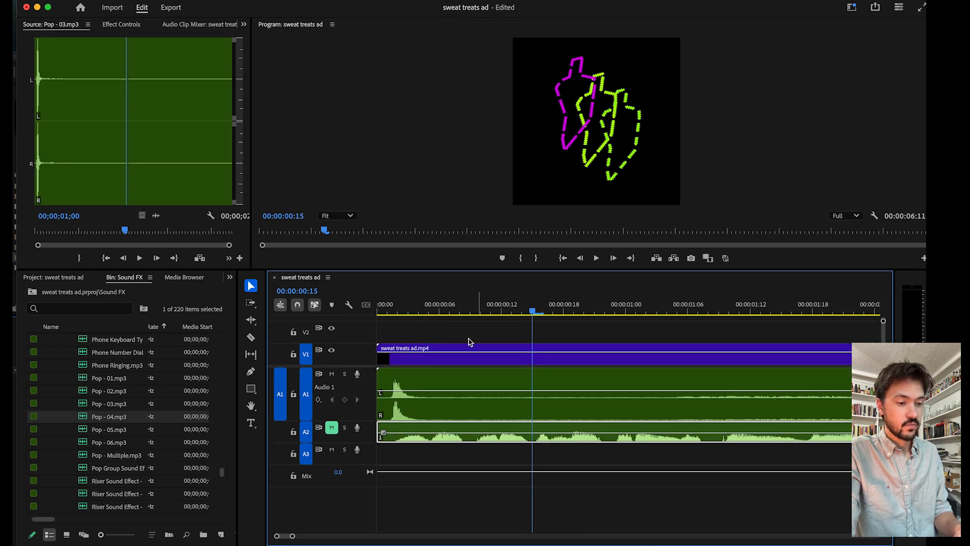
drag(336, 365, 343, 354)
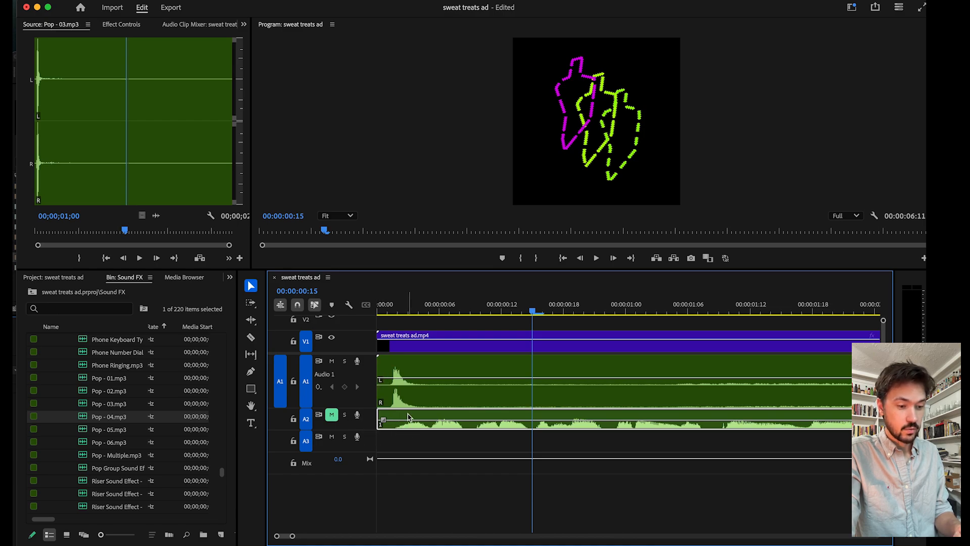
drag(409, 416, 409, 437)
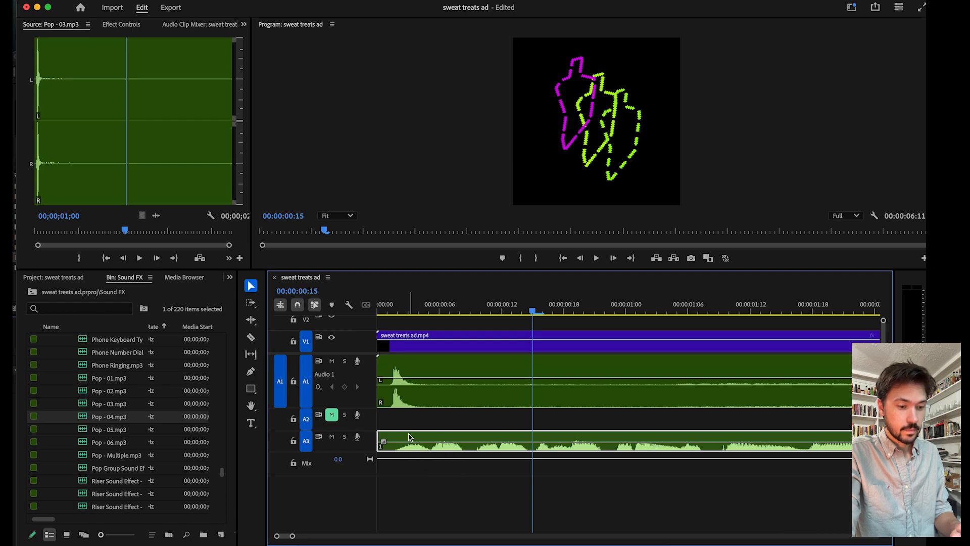
Duplicate the pop clip onto A2 at frame 2 and A3 at frame 3, with the voice-over moved down to a muted A4.
click(418, 365)
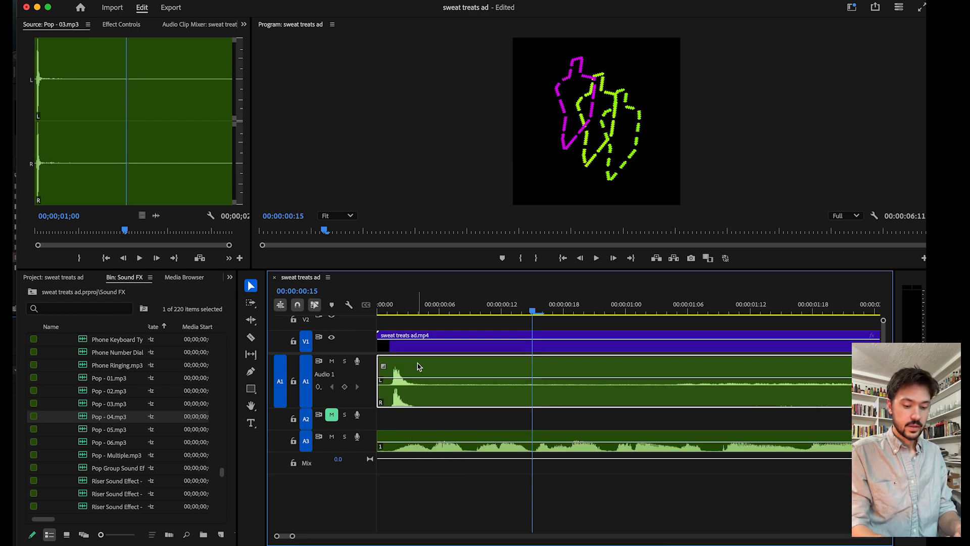
drag(418, 367, 425, 419)
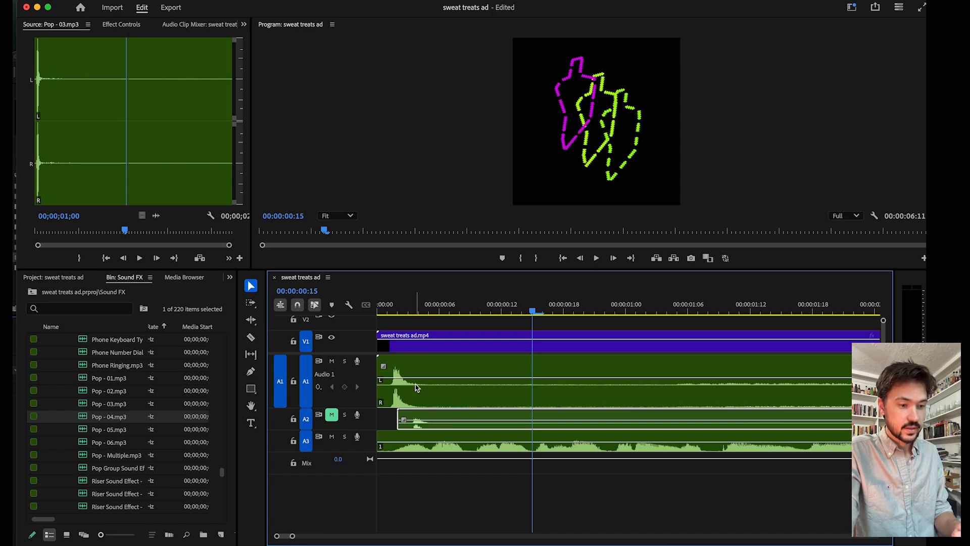
click(387, 311)
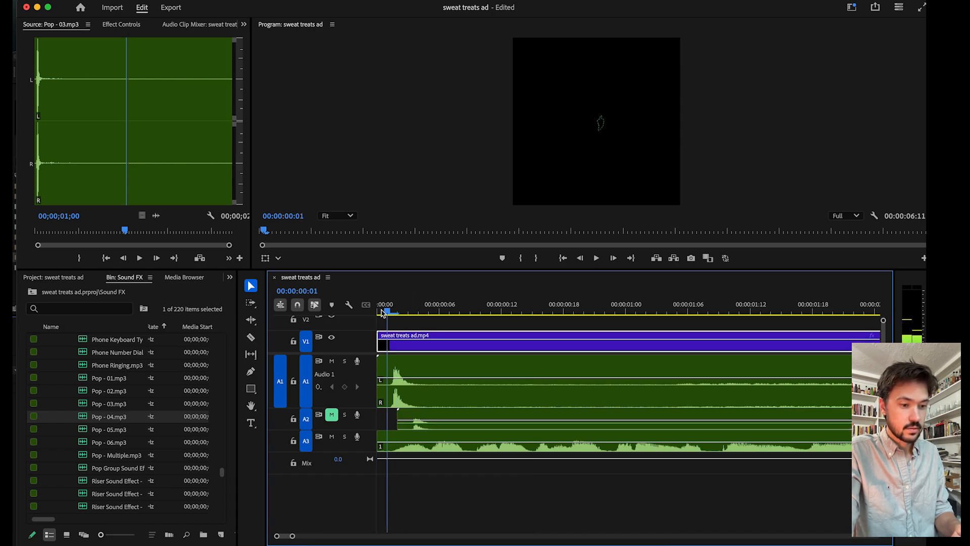
drag(387, 313, 397, 313)
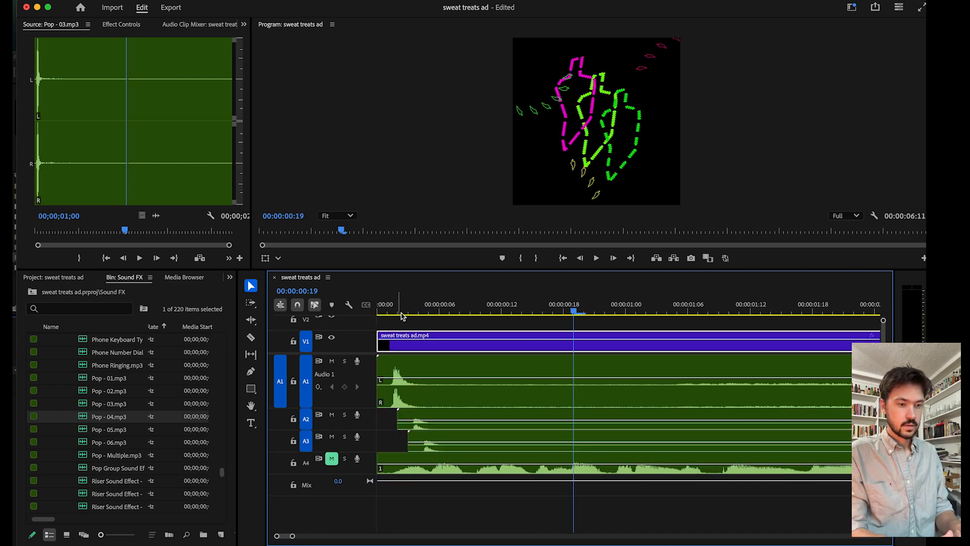
Play and scrub the opening from the sequence start to check the three staggered pops against the appearing chilis.
drag(390, 312, 369, 314)
key(space)
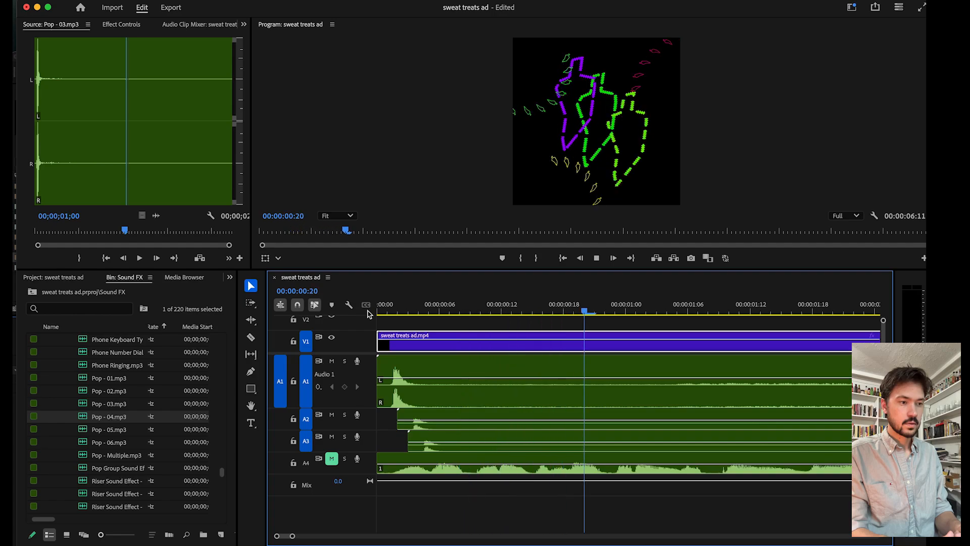
click(381, 309)
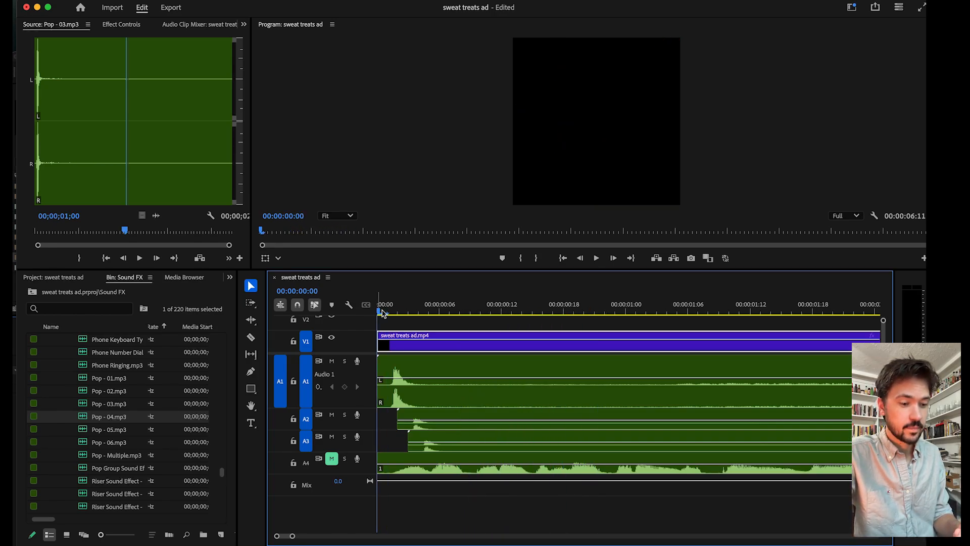
key(space)
key(space)
drag(382, 310, 405, 315)
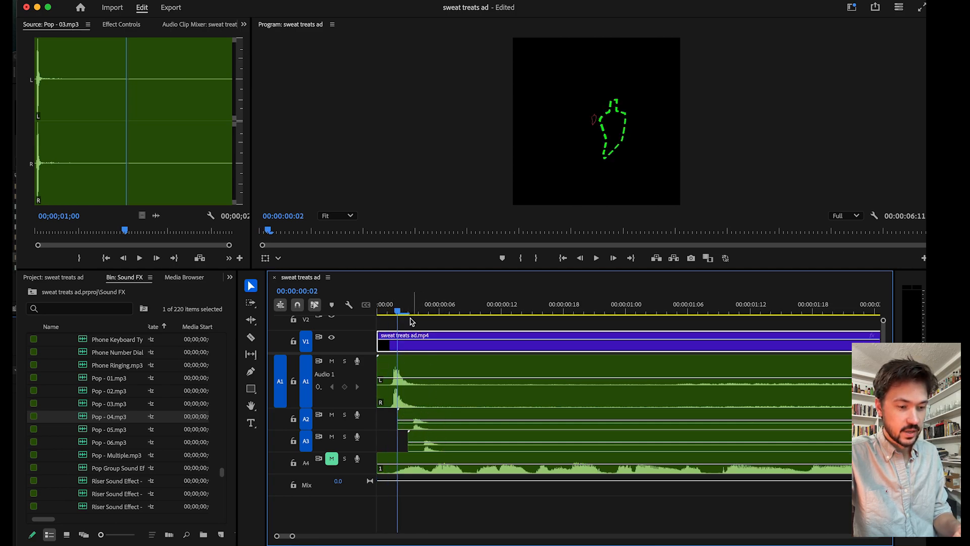
drag(399, 313, 365, 305)
key(space)
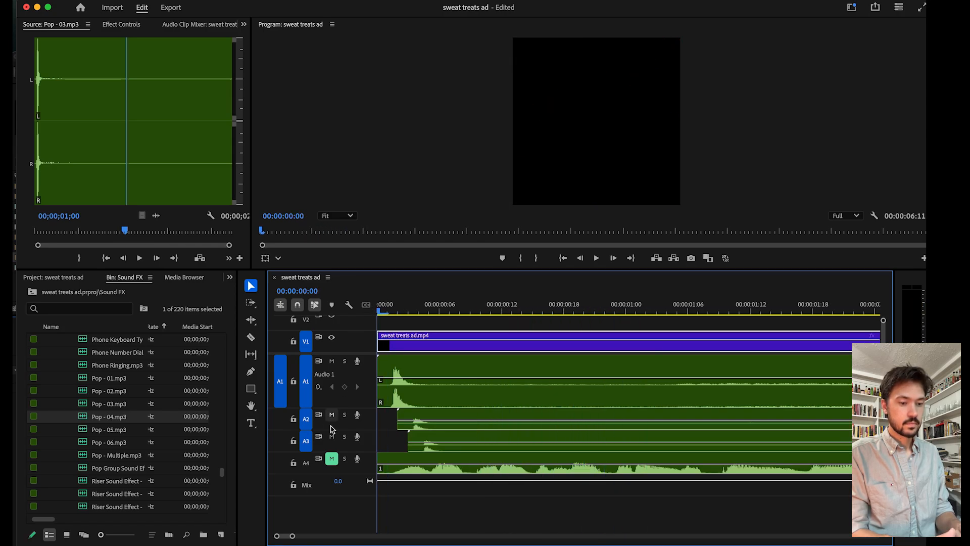
Play the opening with the voice-over on A4 unmuted to hear it with the pops, and mute A4 again.
click(332, 458)
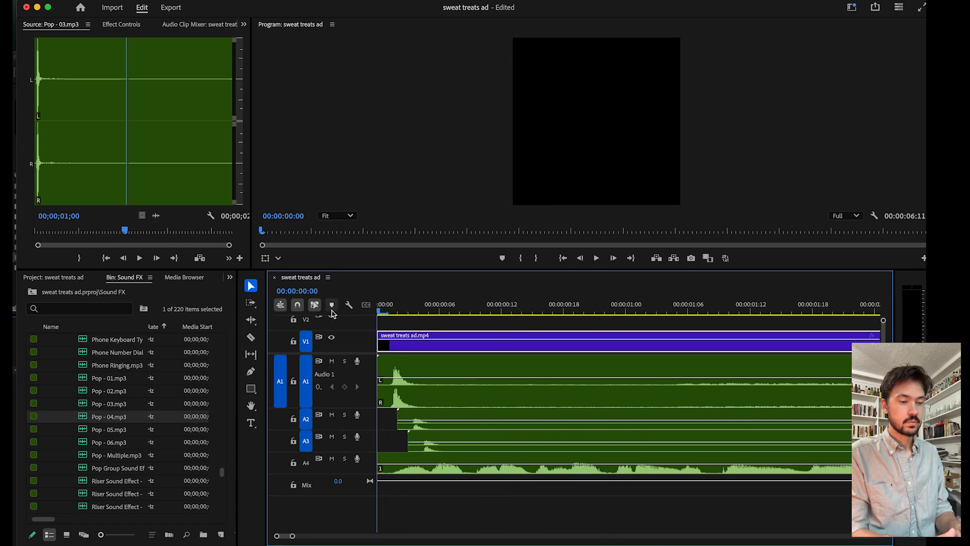
key(space)
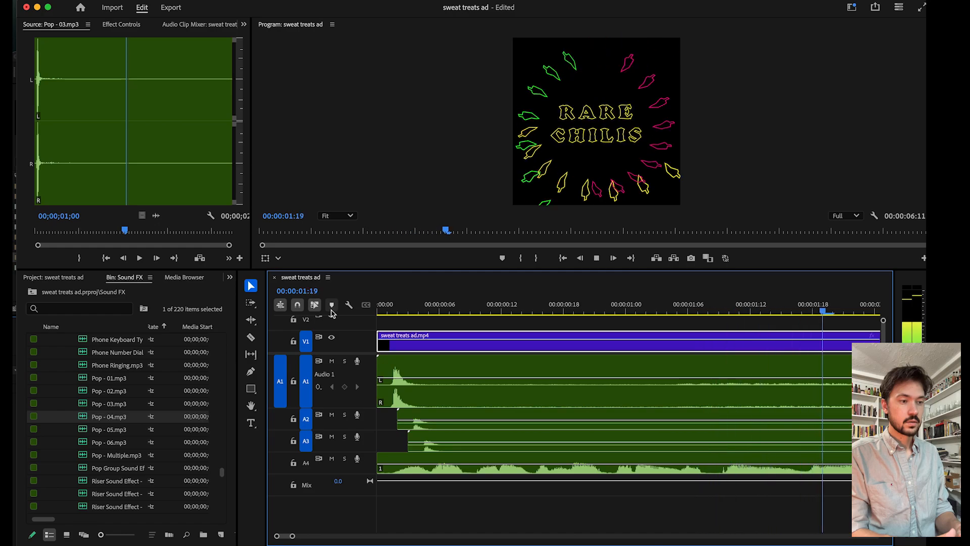
key(space)
scroll(449, 458, up, 5)
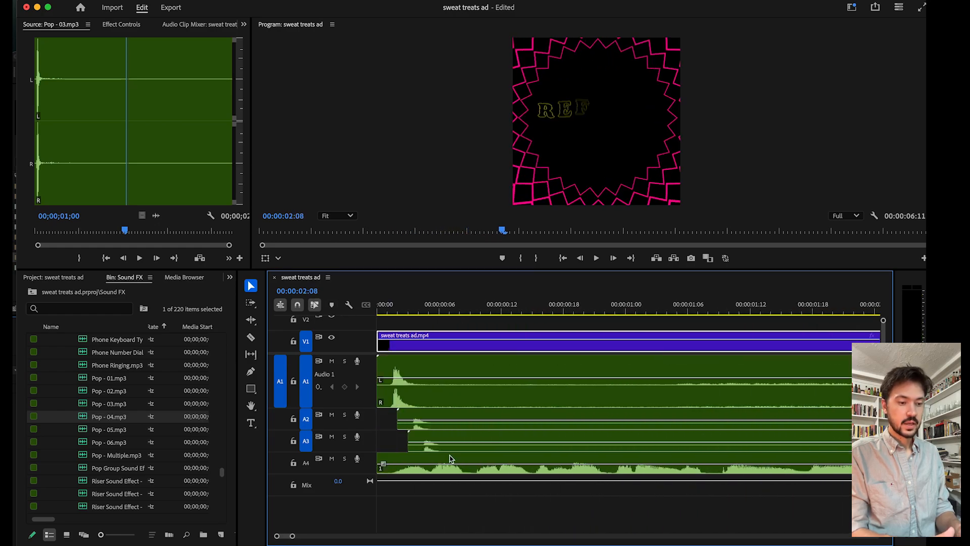
click(332, 459)
Cue the sequence to 00:00:01:05 at the RARE CHILIS title and audition Riser Sound Effect - 01.mp3 and - 02.mp3.
drag(421, 310, 680, 316)
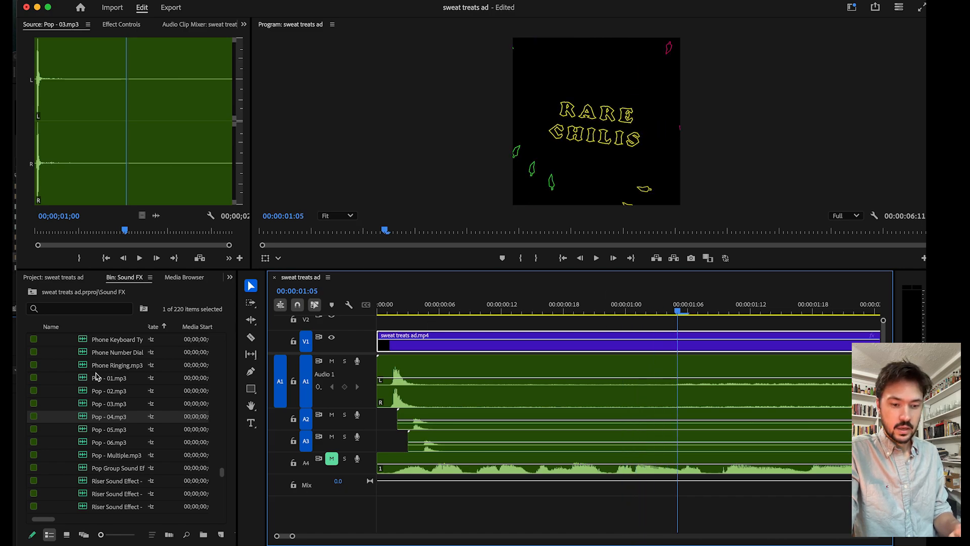
scroll(107, 428, down, 4)
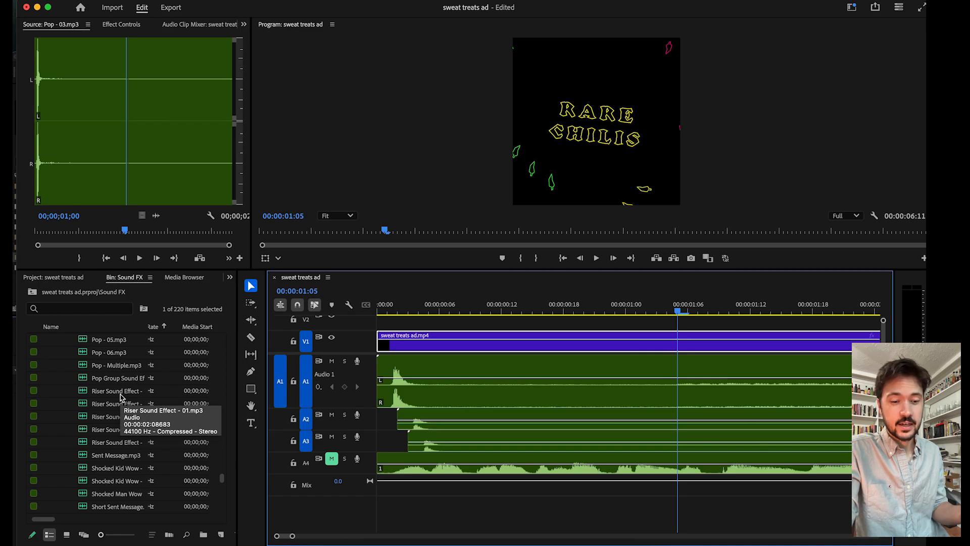
double_click(83, 393)
key(space)
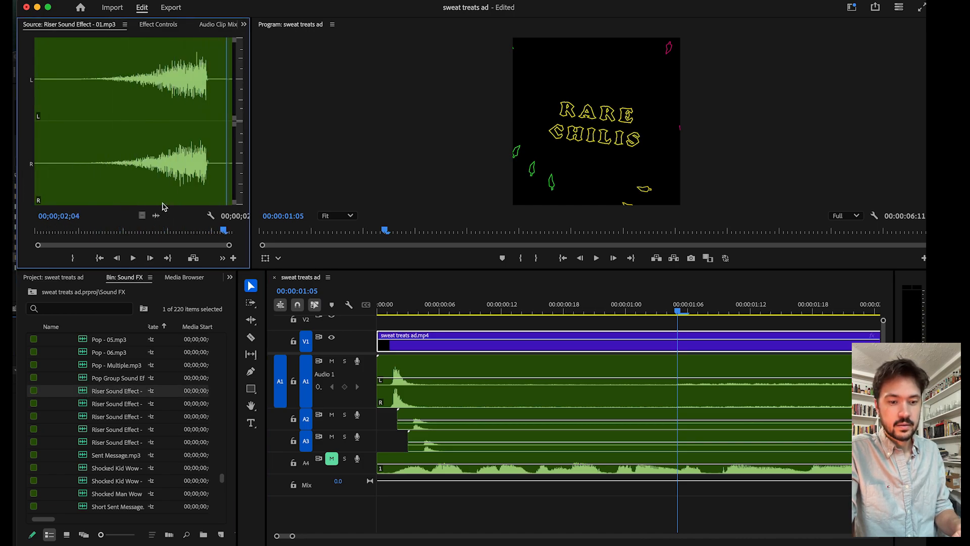
double_click(83, 403)
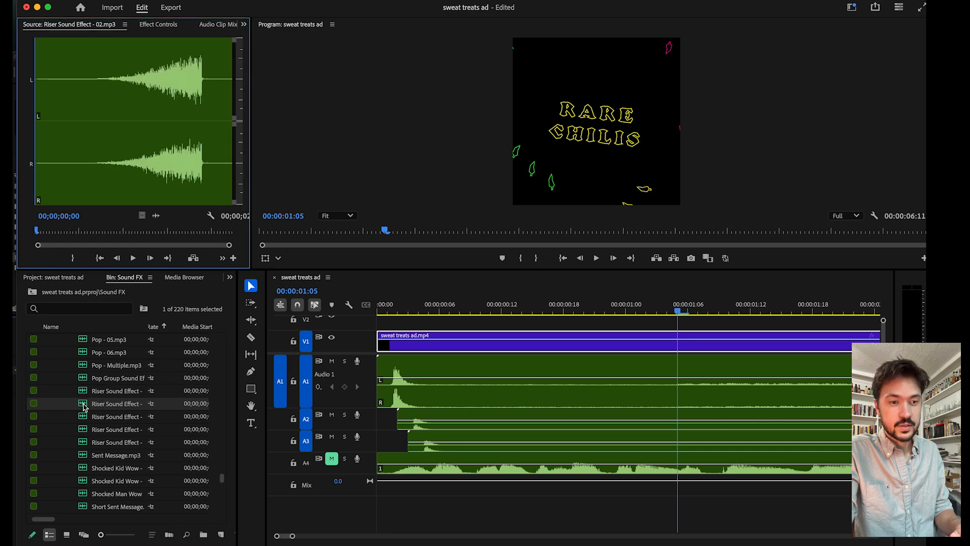
key(space)
key(space)
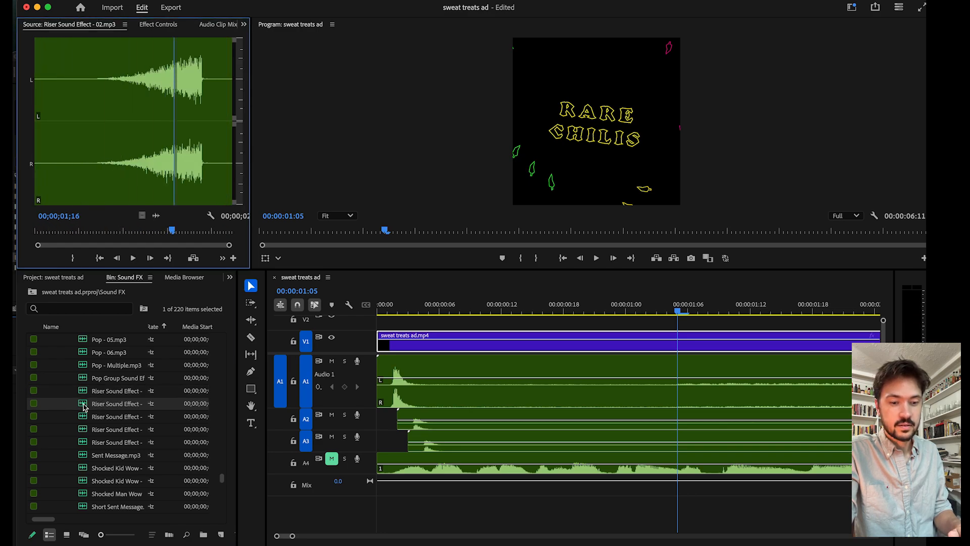
Audition Riser Sound Effect - 03.mp3, - 04.mp3 and - 05.mp3 for comparison.
double_click(79, 416)
key(space)
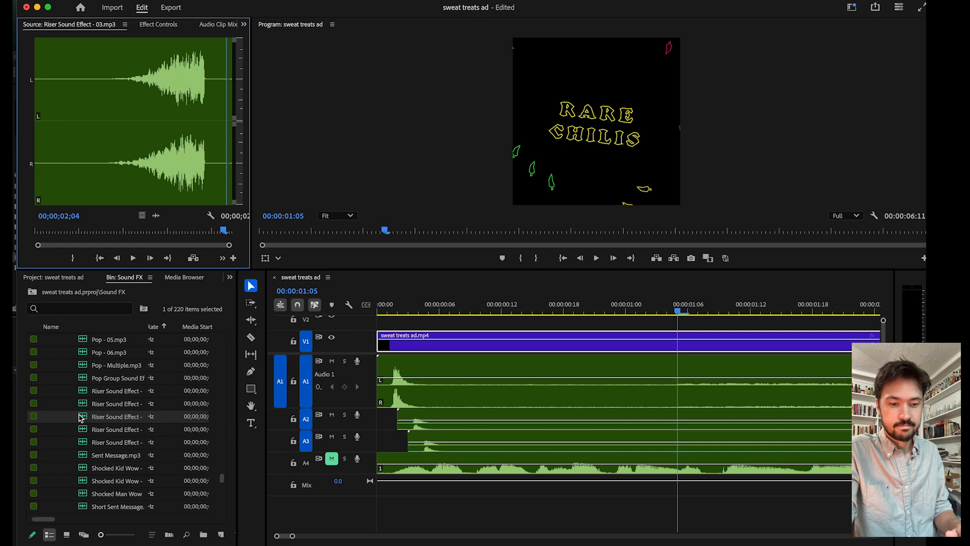
double_click(83, 434)
key(space)
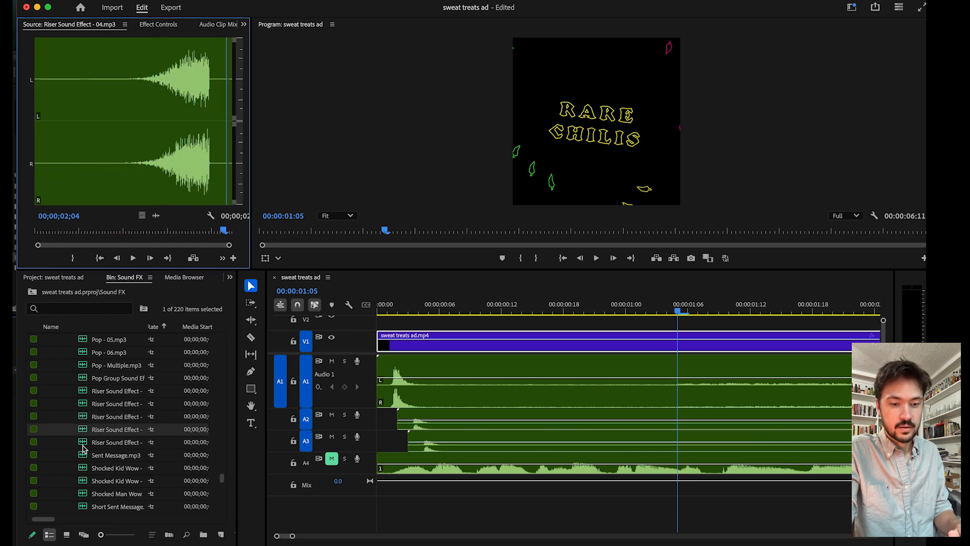
double_click(83, 446)
key(space)
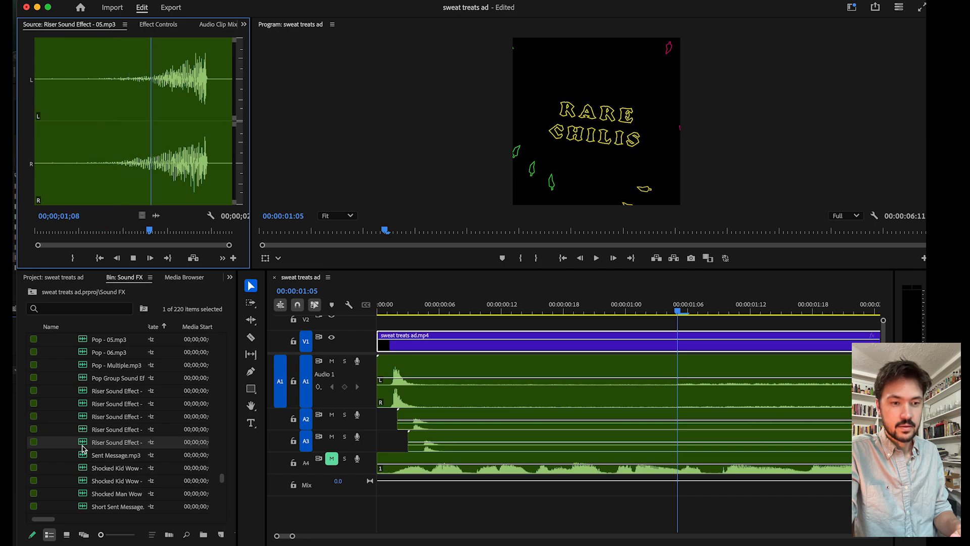
key(space)
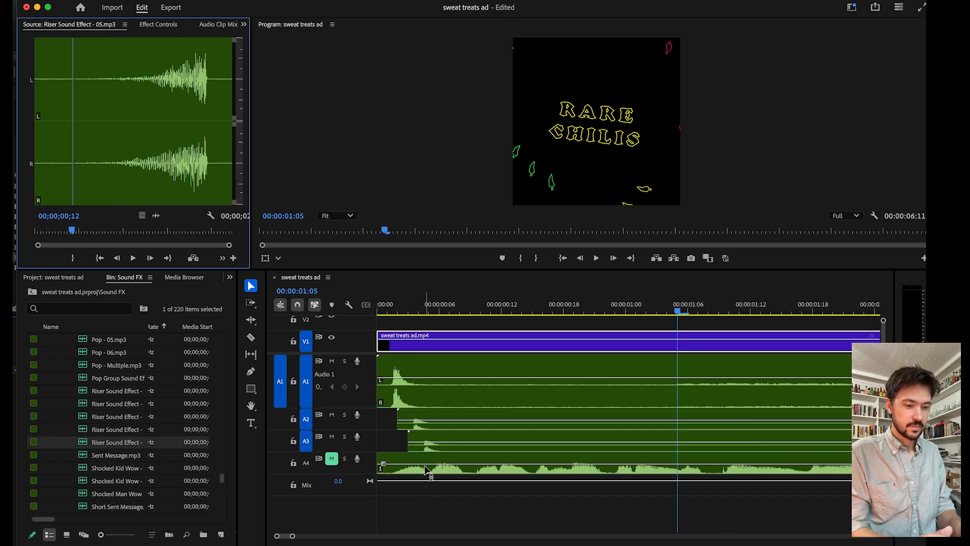
Move the voice-over down to A5 and mute it, and place Riser Sound Effect - 05.mp3 on an unmuted A4.
drag(426, 470, 442, 510)
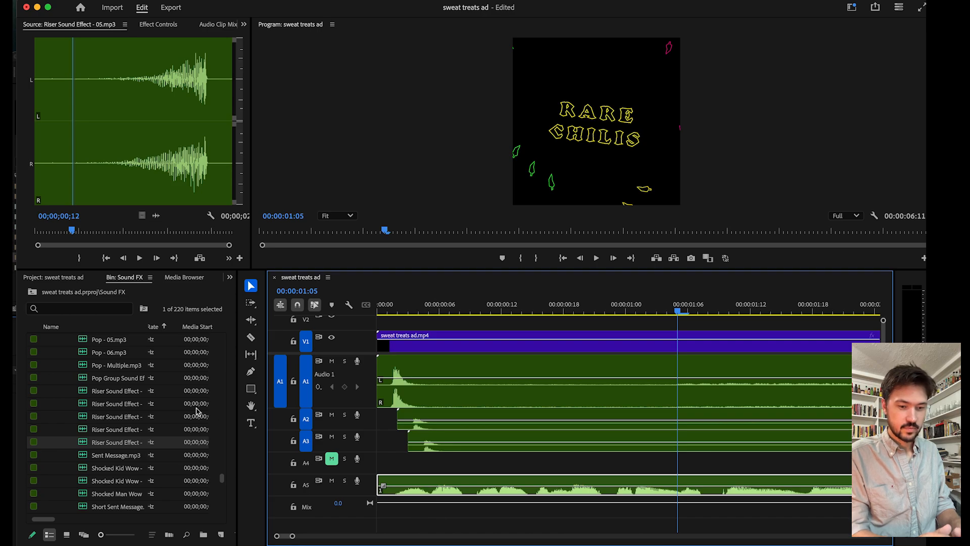
drag(121, 443, 456, 460)
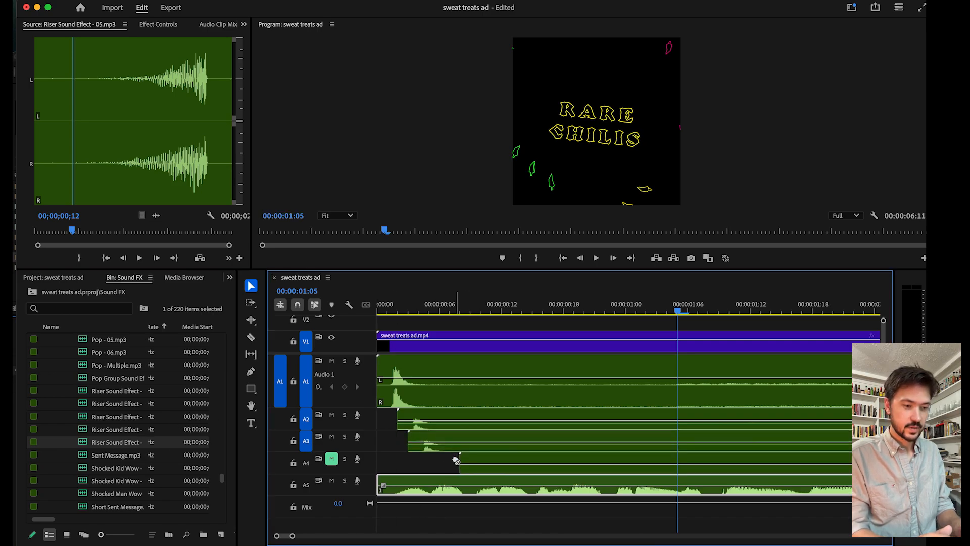
click(331, 458)
click(331, 480)
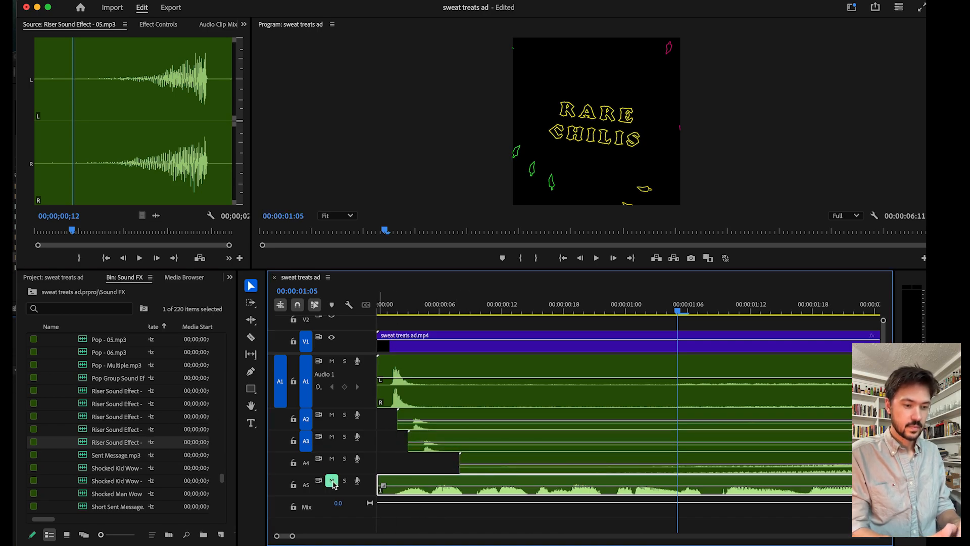
Move the riser clip on A4 to the sequence start and play the opening to check its timing.
mouse_move(421, 313)
mouse_down()
mouse_move(431, 312)
mouse_move(418, 316)
mouse_up()
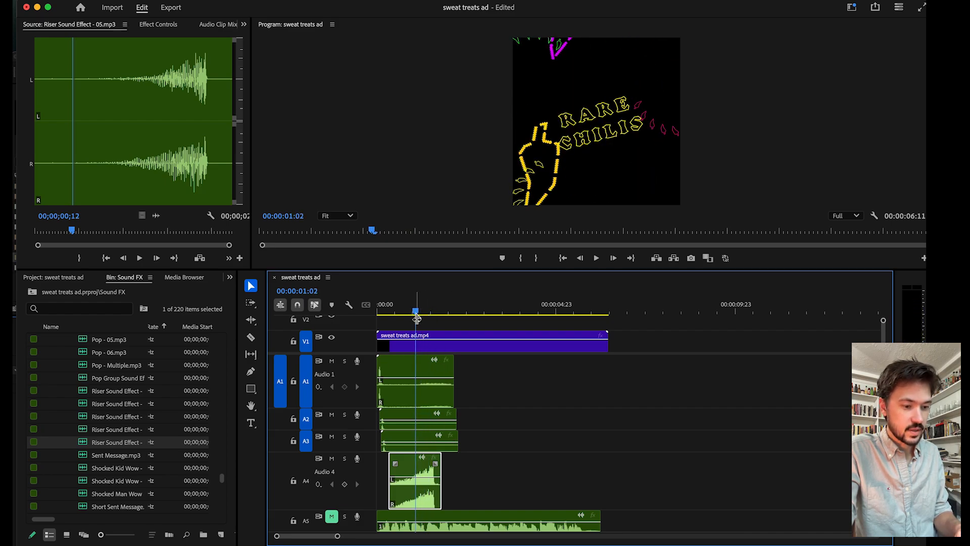
drag(425, 476, 413, 475)
key(space)
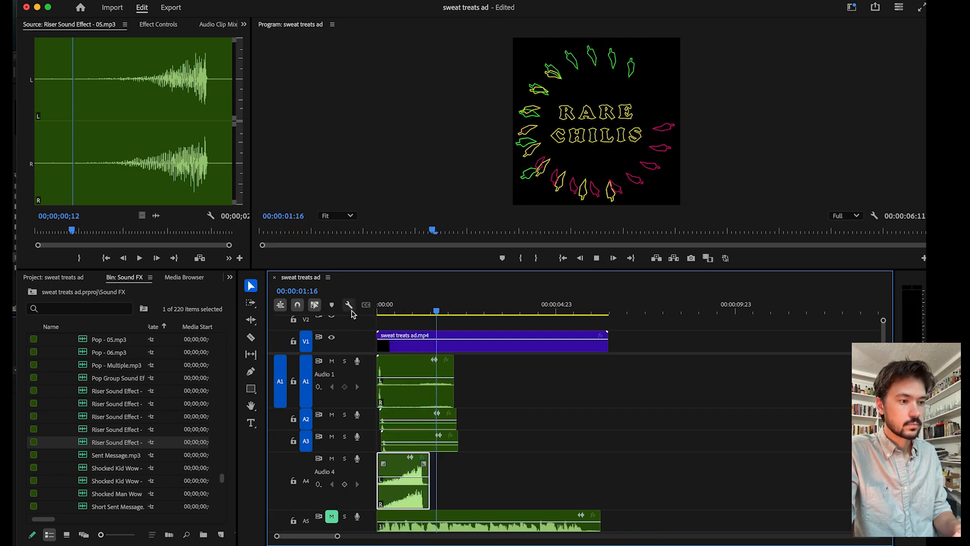
key(space)
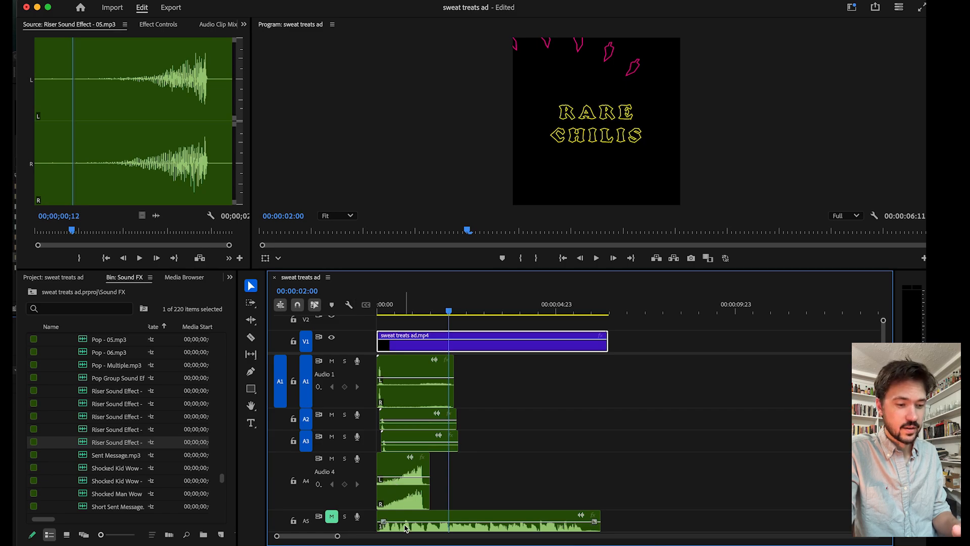
key(Home)
key(space)
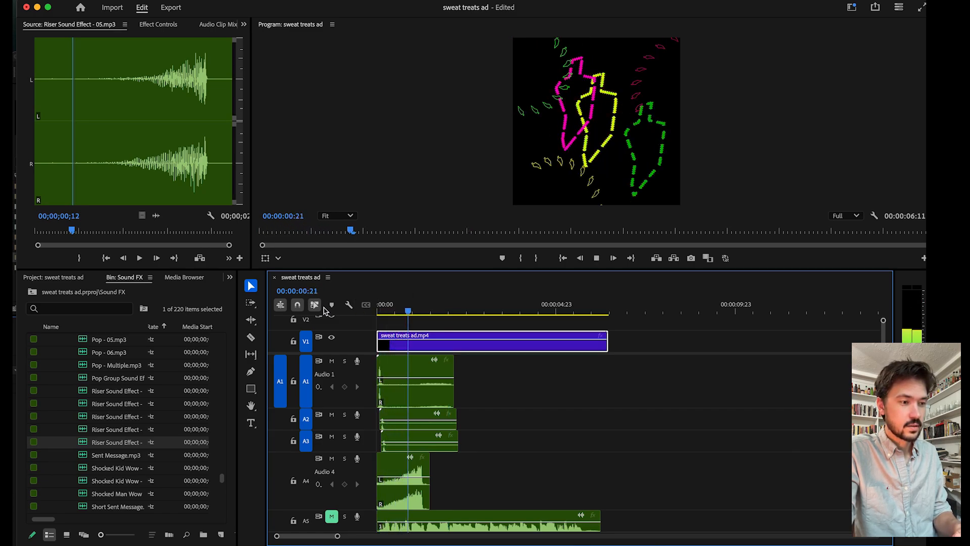
key(space)
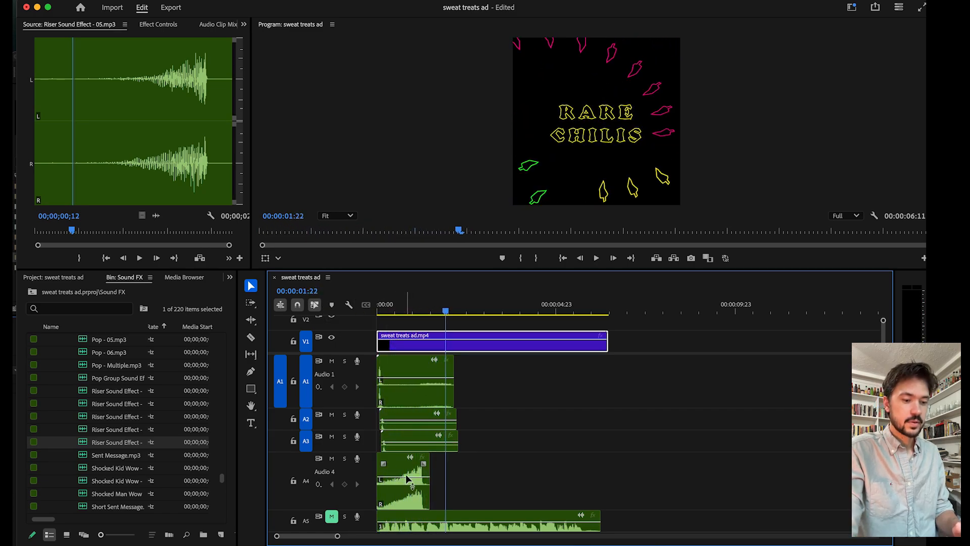
Set the speed of the riser clip on A4 to 200%.
key(=)
key(=)
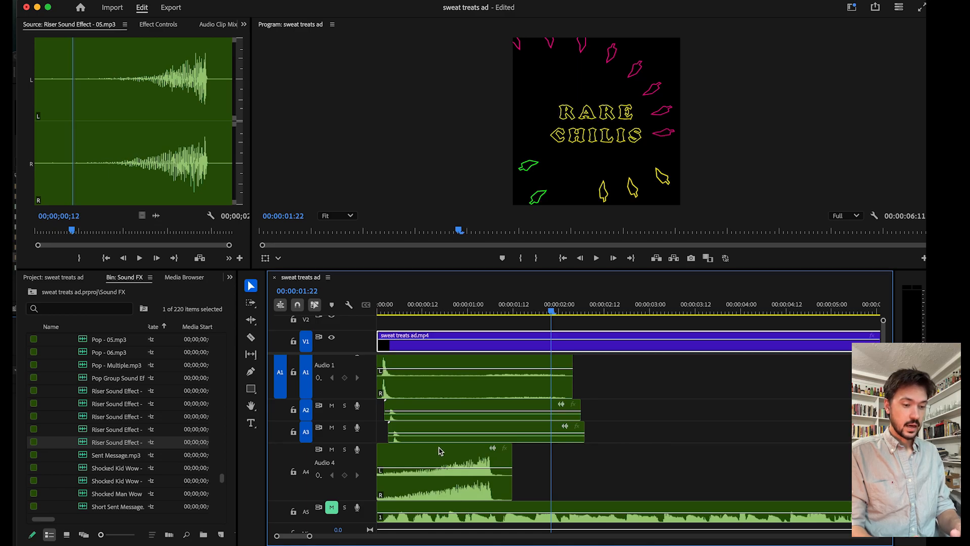
click(439, 453)
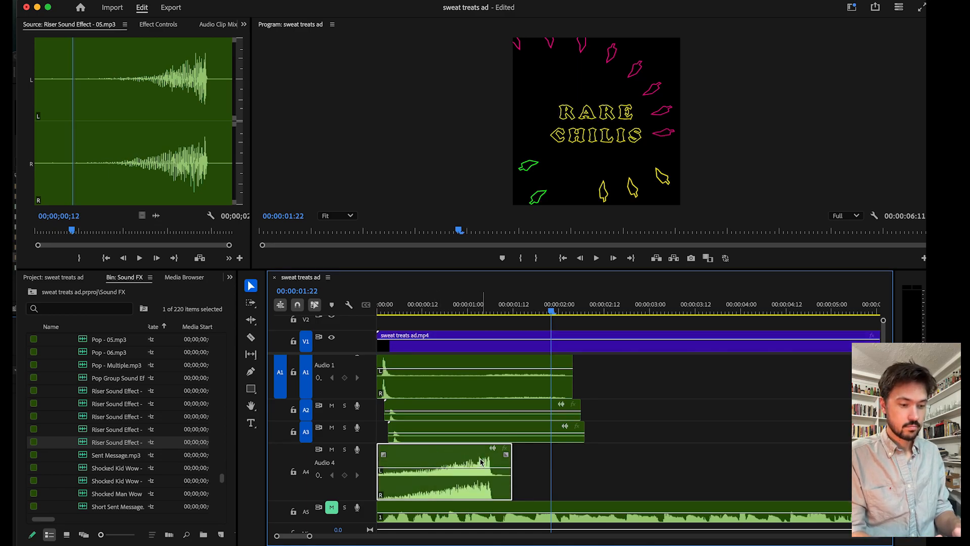
right_click(452, 456)
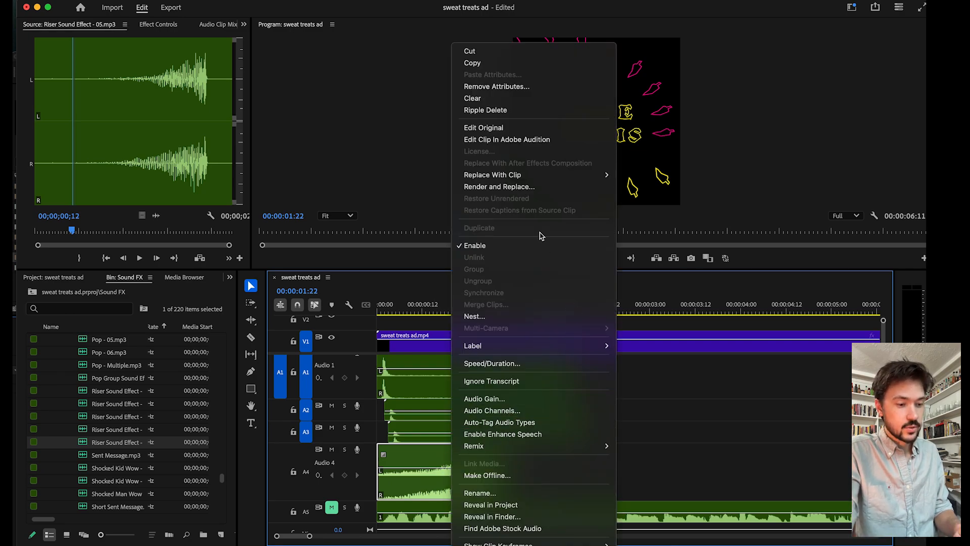
click(520, 363)
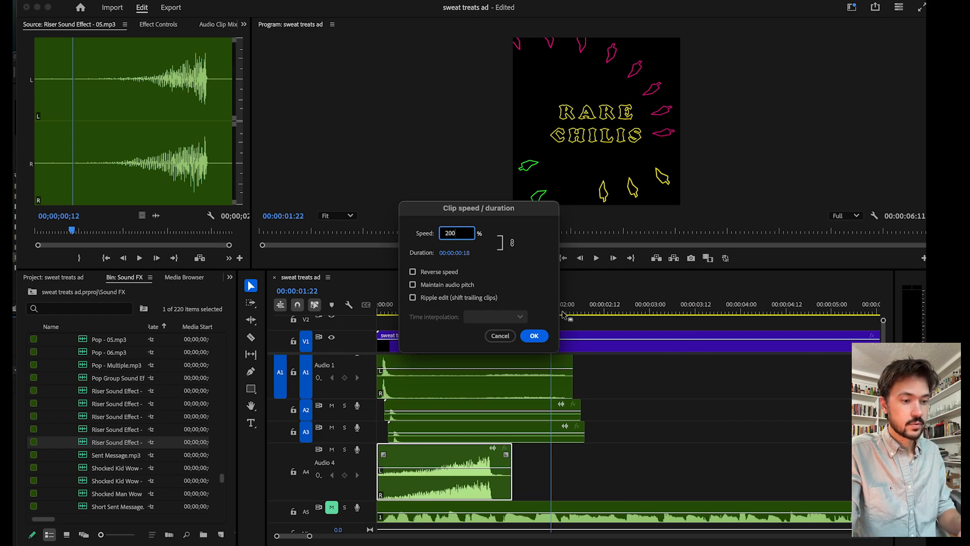
click(503, 274)
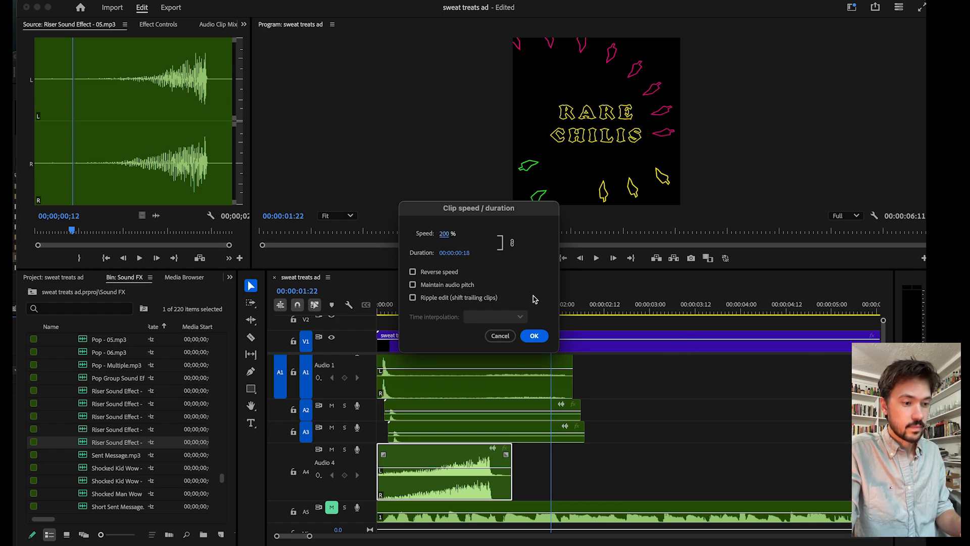
click(535, 336)
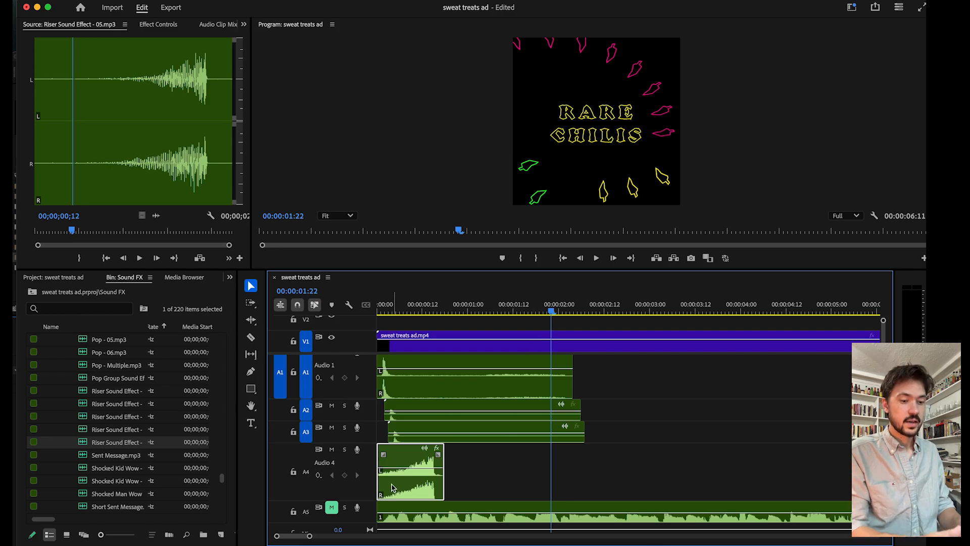
Shift the riser clip on A4 to start at about 00:00:00:06 and play the opening to check its timing.
click(481, 309)
drag(485, 310, 475, 316)
drag(507, 472, 517, 471)
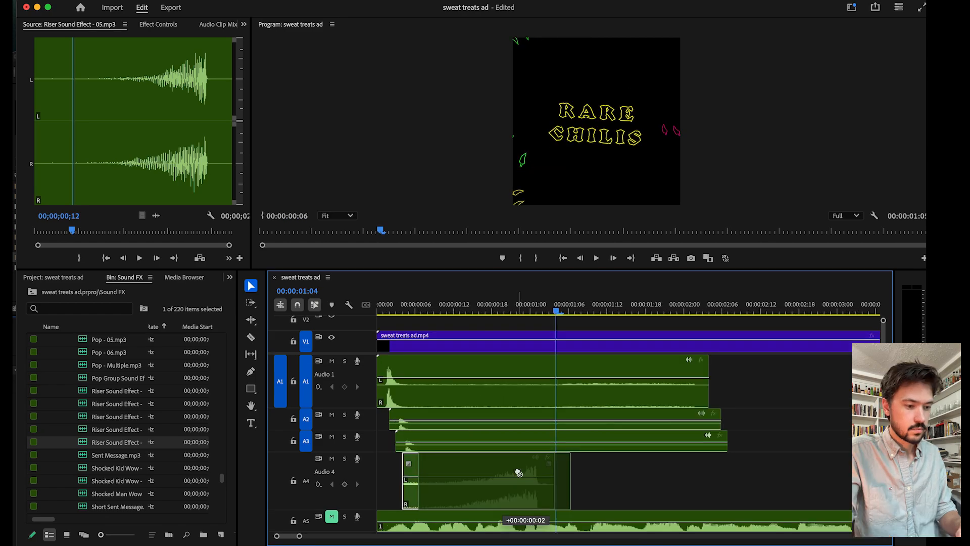
drag(401, 309, 389, 308)
key(space)
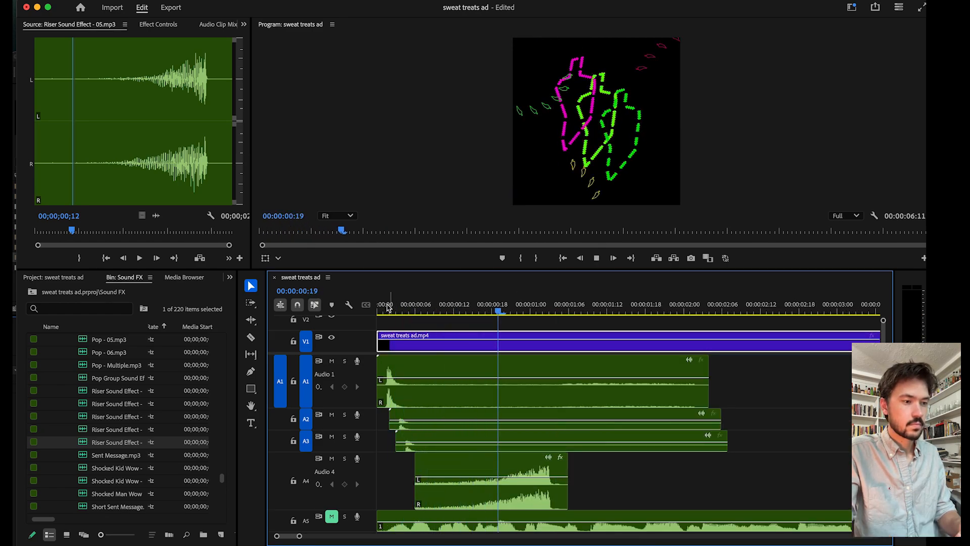
key(space)
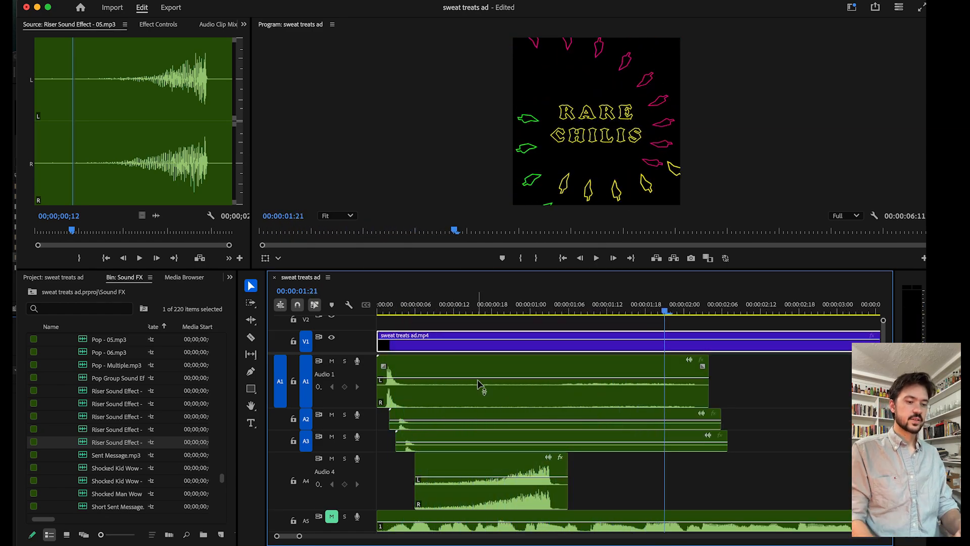
Unmute the voice-over on A5 and play the sequence from the start to hear it with the sound effects.
key(minus)
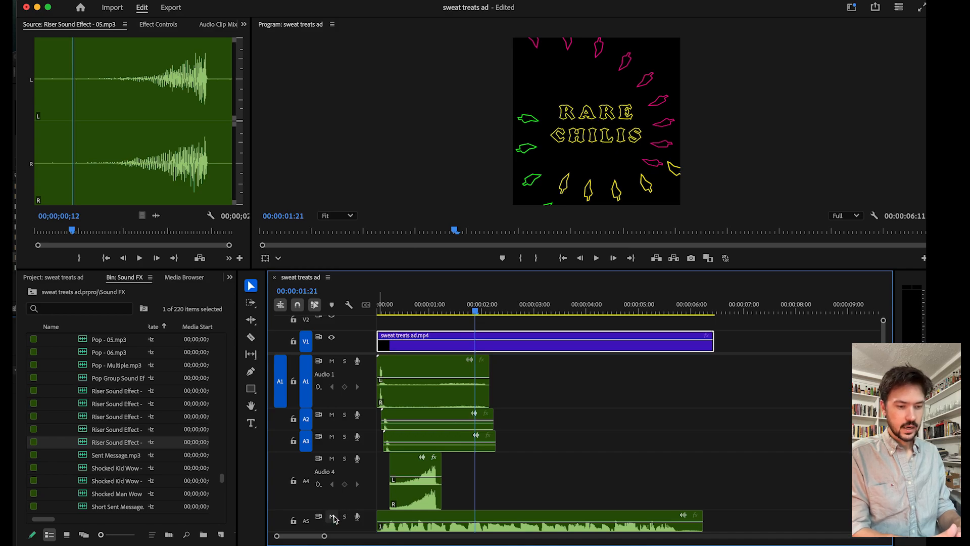
key(Home)
key(space)
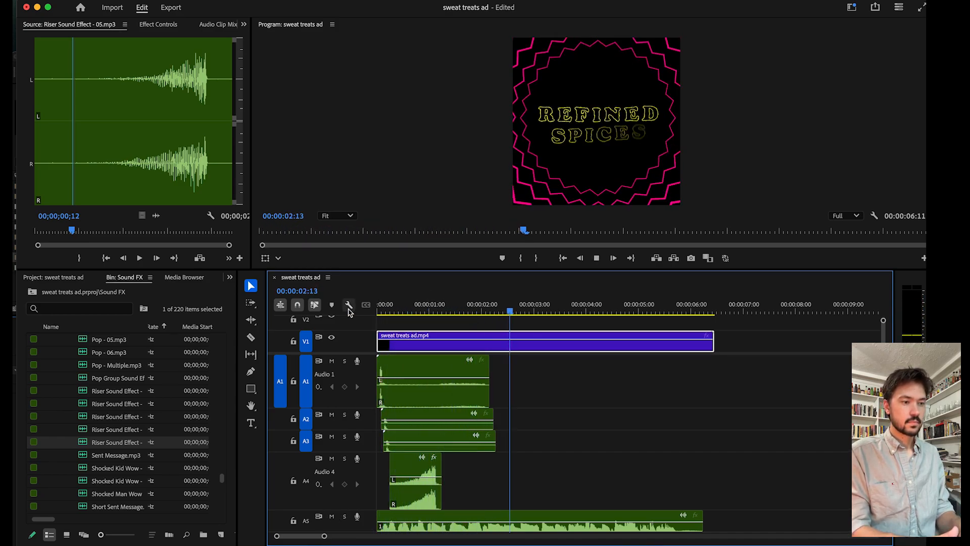
key(space)
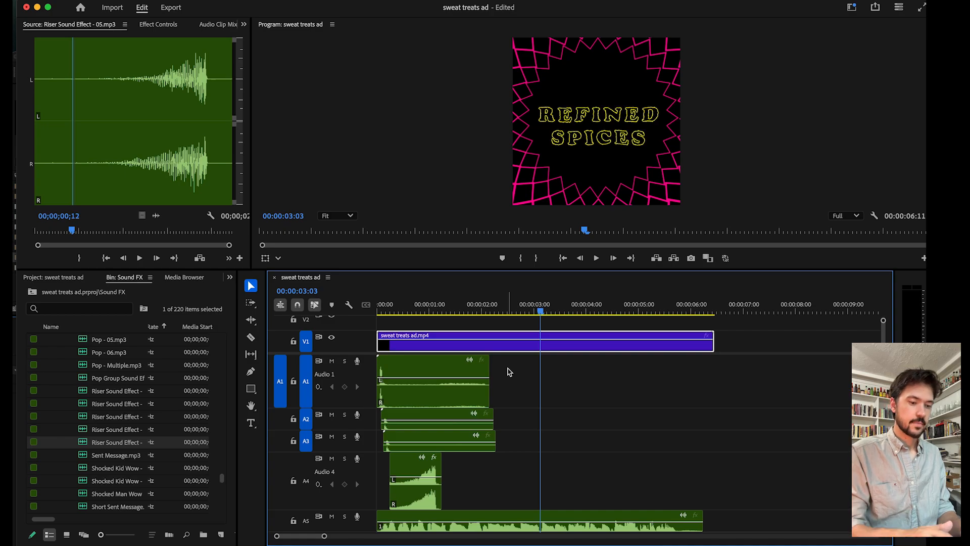
Audition DA - Whoosh - 1.mp3, - 2.mp3 and - 3.mp3 from the Simple whoosh folder for the line animation around 00:00:05:17.
scroll(119, 425, up, 5)
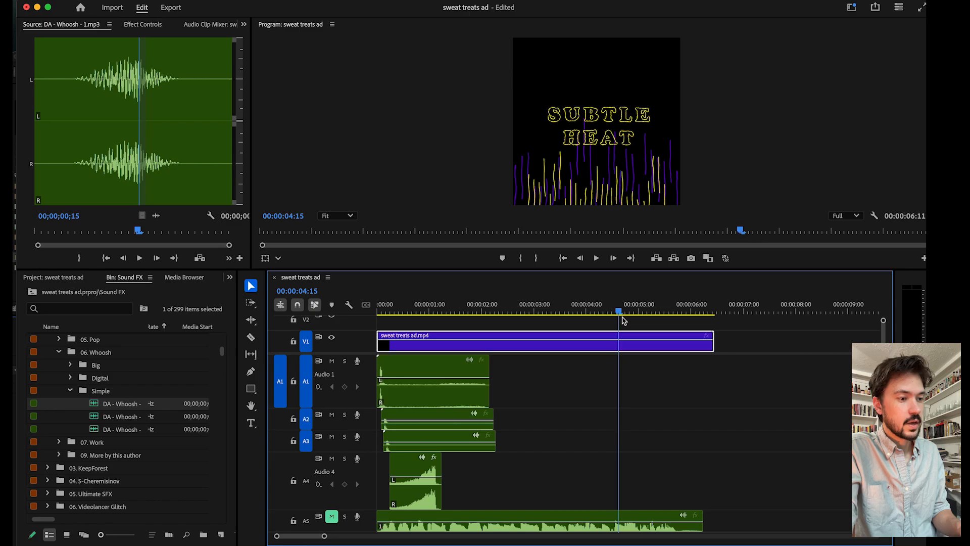
drag(622, 323, 676, 330)
double_click(111, 420)
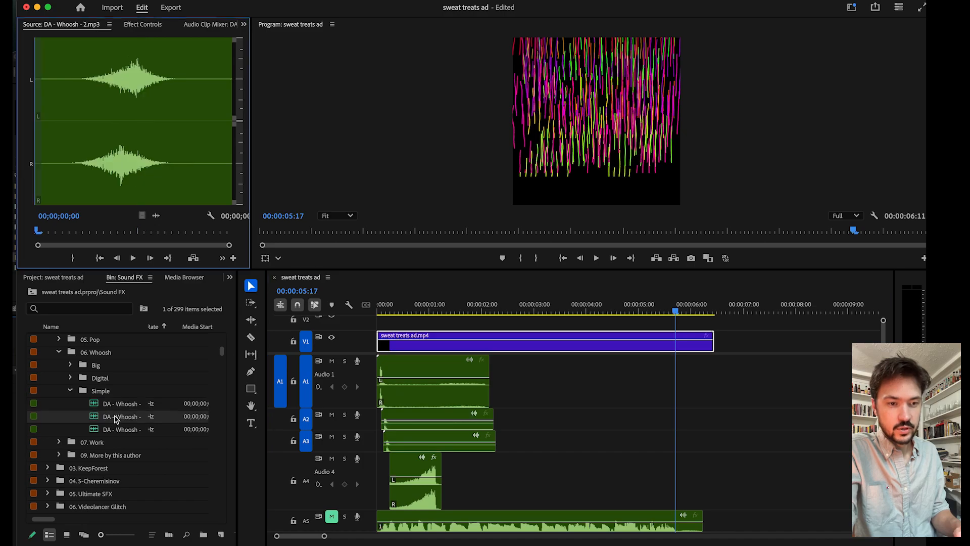
key(space)
double_click(118, 429)
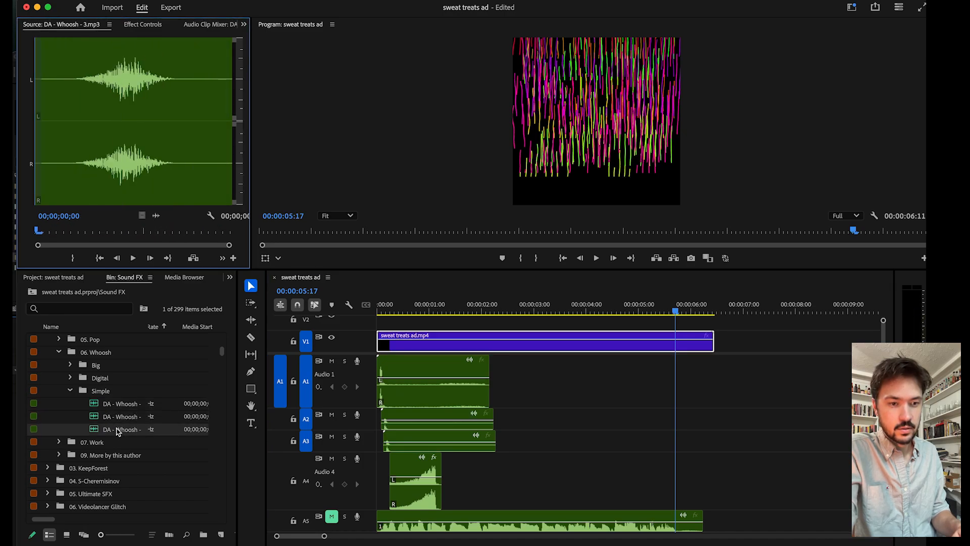
key(space)
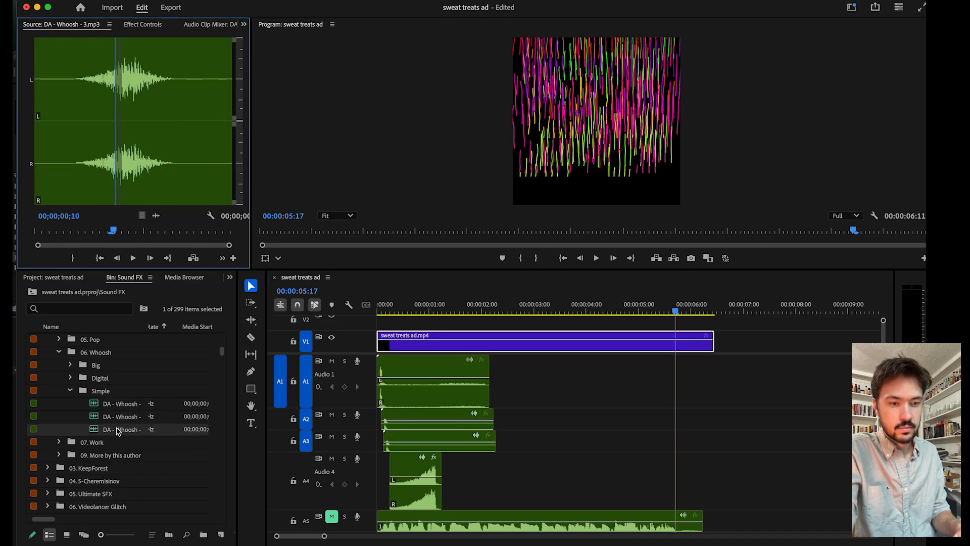
double_click(120, 404)
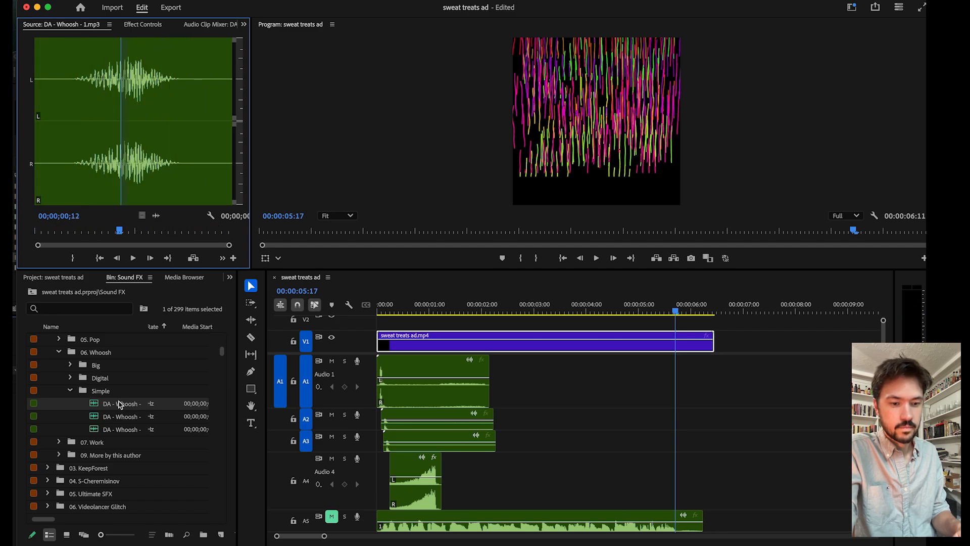
Place DA - Whoosh - 1.mp3 on A1 at about 00:00:05:04 and set its speed to 50%.
drag(121, 404, 655, 380)
click(672, 374)
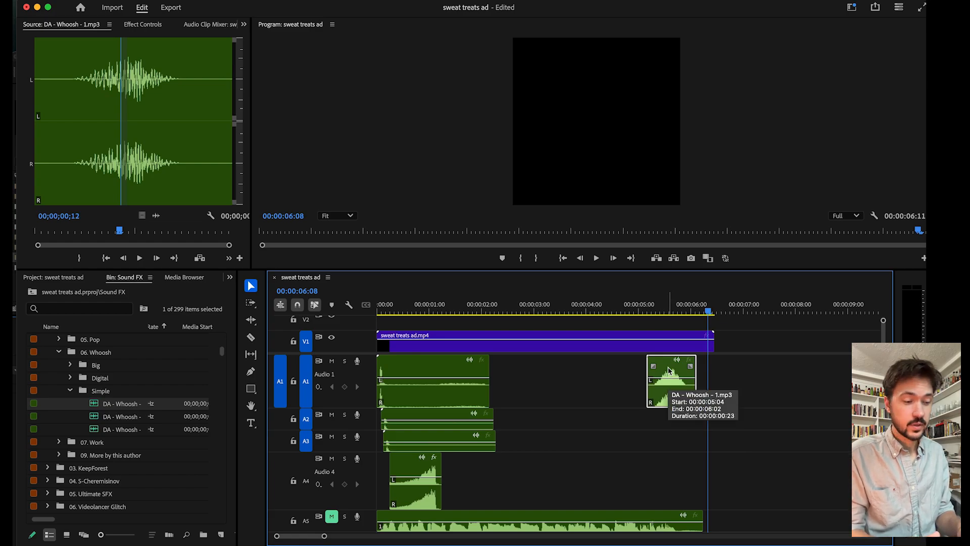
right_click(669, 370)
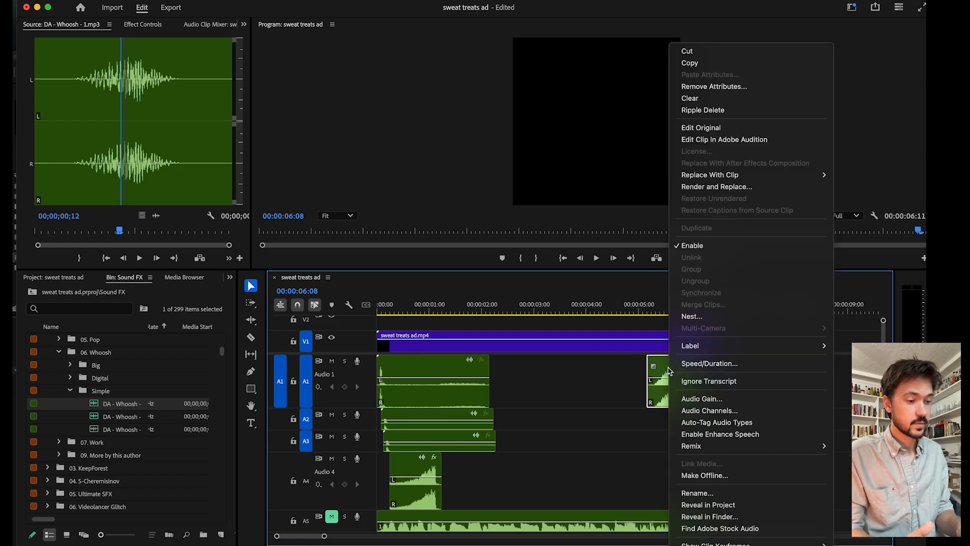
click(724, 364)
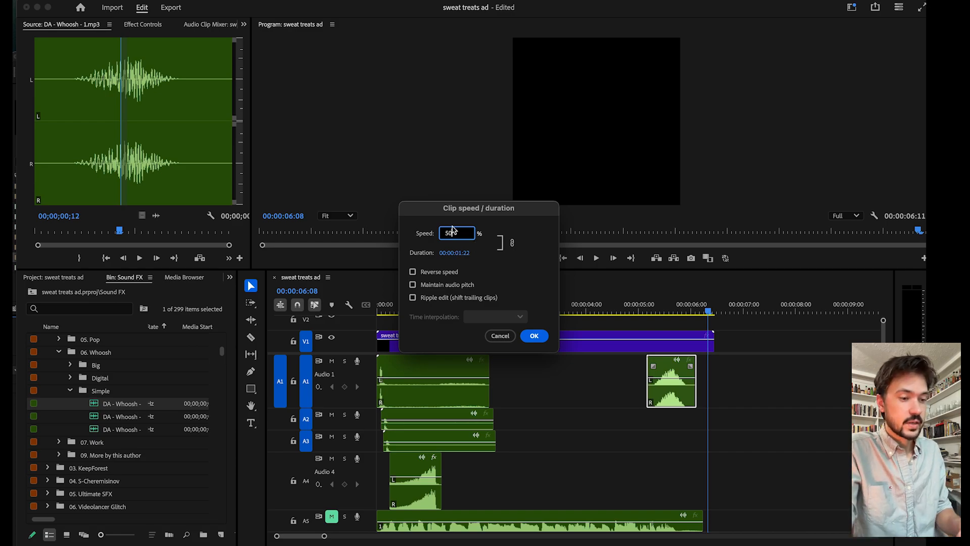
click(534, 336)
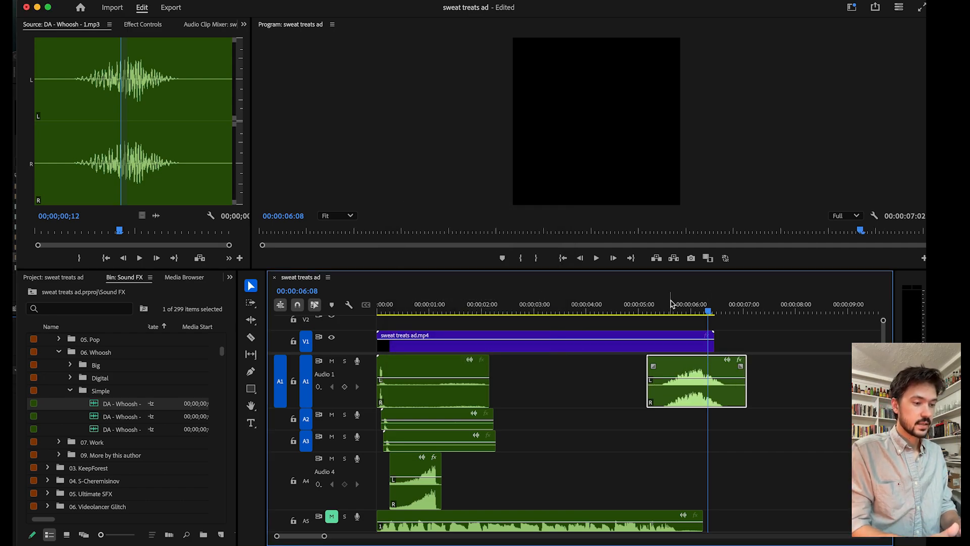
Center the whoosh on A1 around 00:00:05:17, lengthen it to start at 00:00:04:00, and play it against the line animation.
mouse_move(672, 306)
mouse_down()
mouse_move(665, 310)
mouse_move(679, 312)
mouse_up()
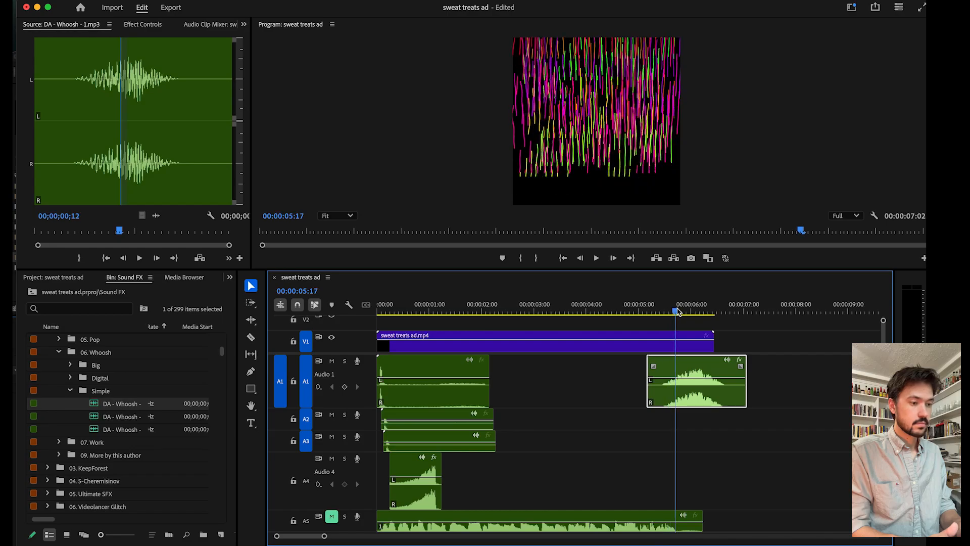
drag(708, 377, 685, 377)
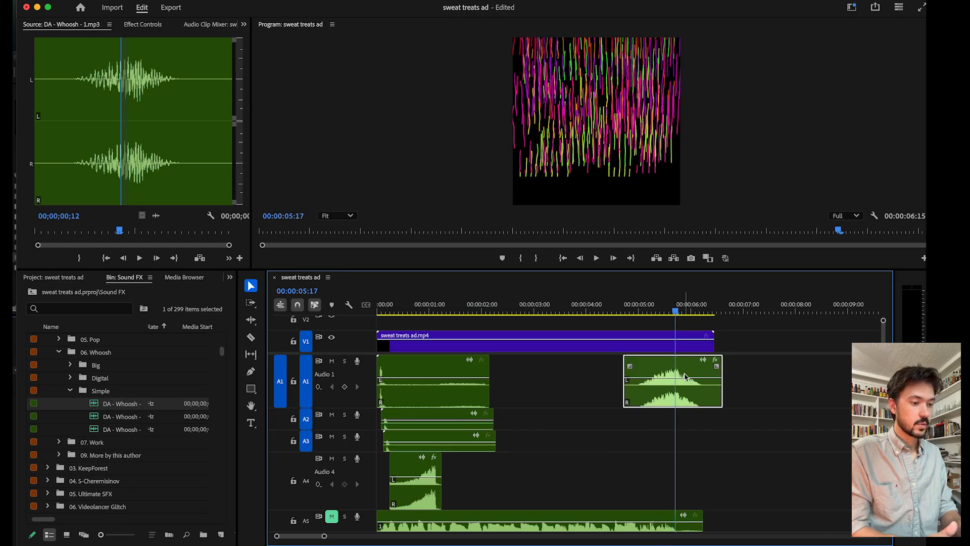
click(612, 306)
key(space)
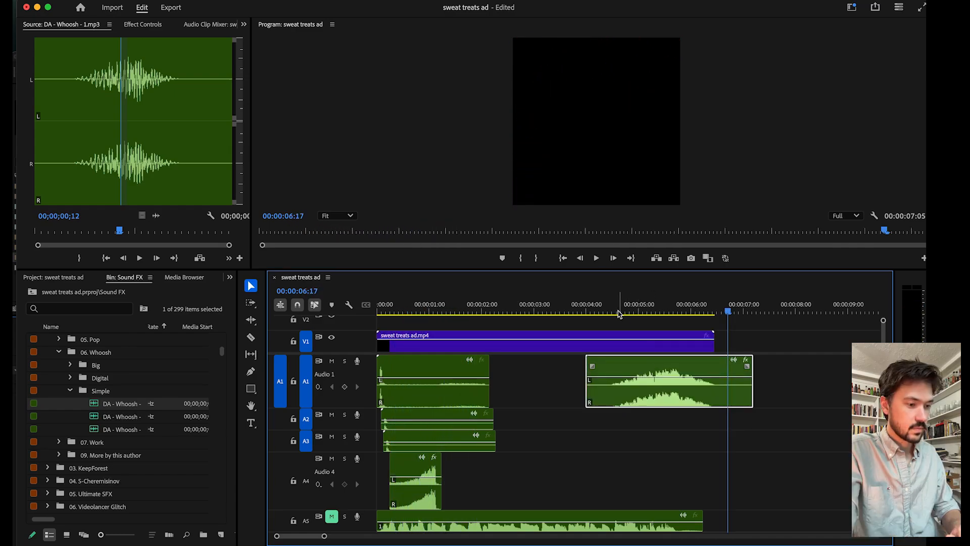
click(617, 308)
key(space)
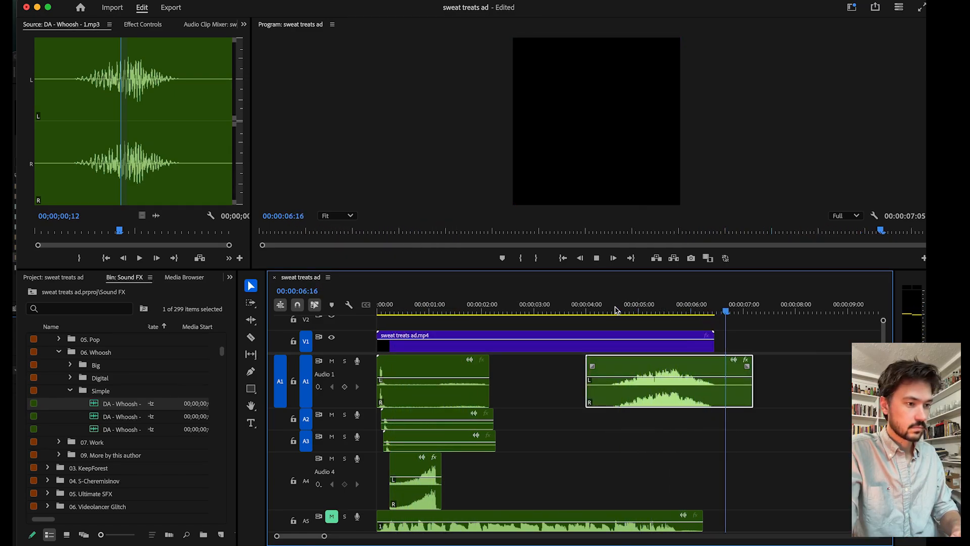
key(space)
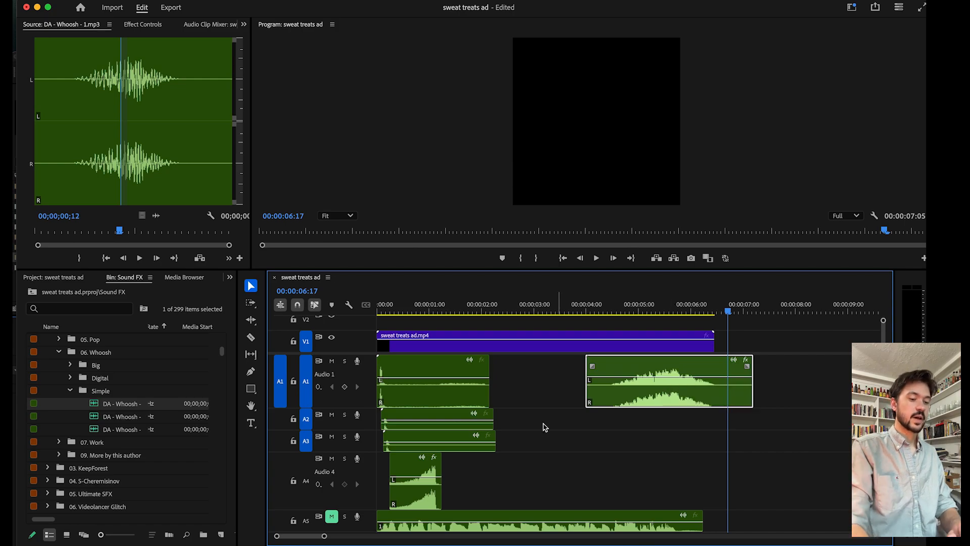
Unmute the voice-over on A5 and play the ending from about 00:00:04:15 to hear it together with the whoosh.
key(minus)
key(minus)
scroll(545, 427, down, 2)
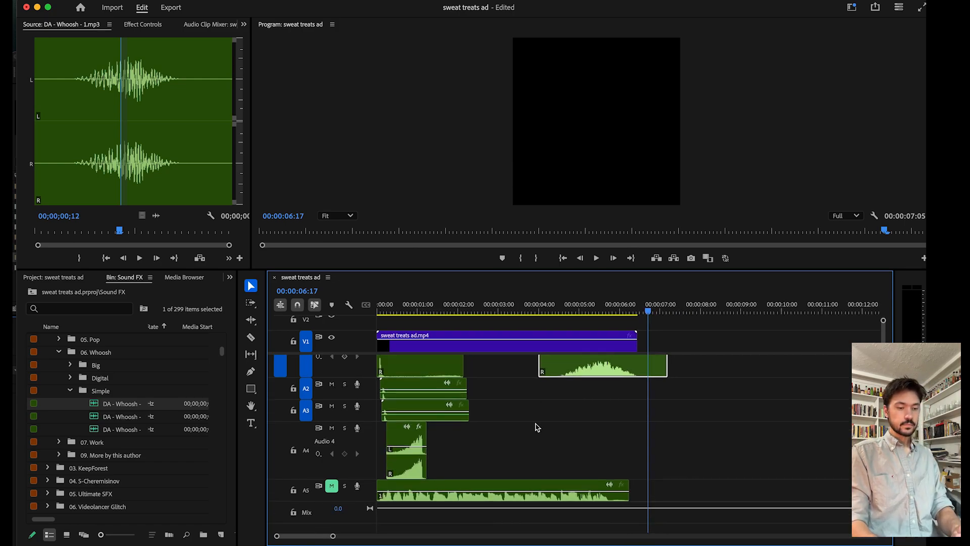
click(332, 487)
click(559, 311)
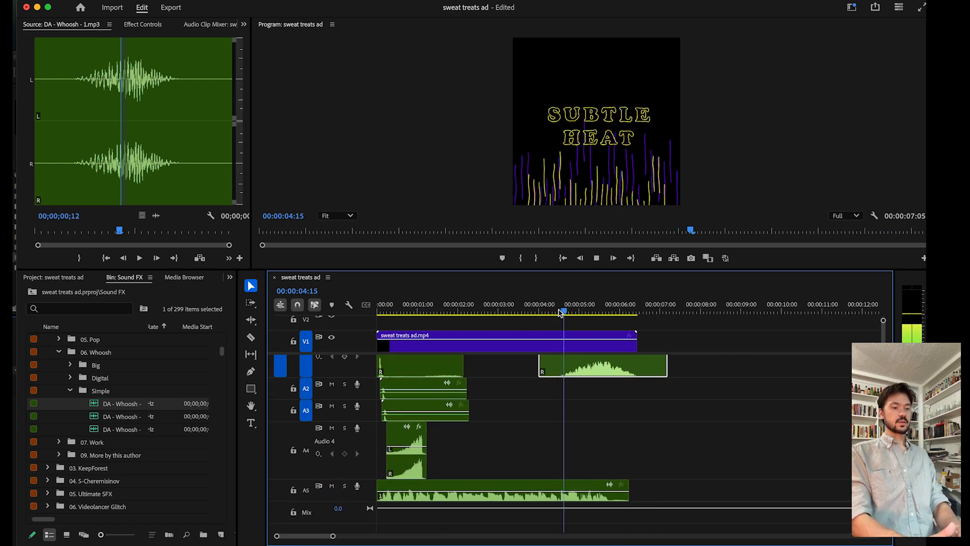
key(space)
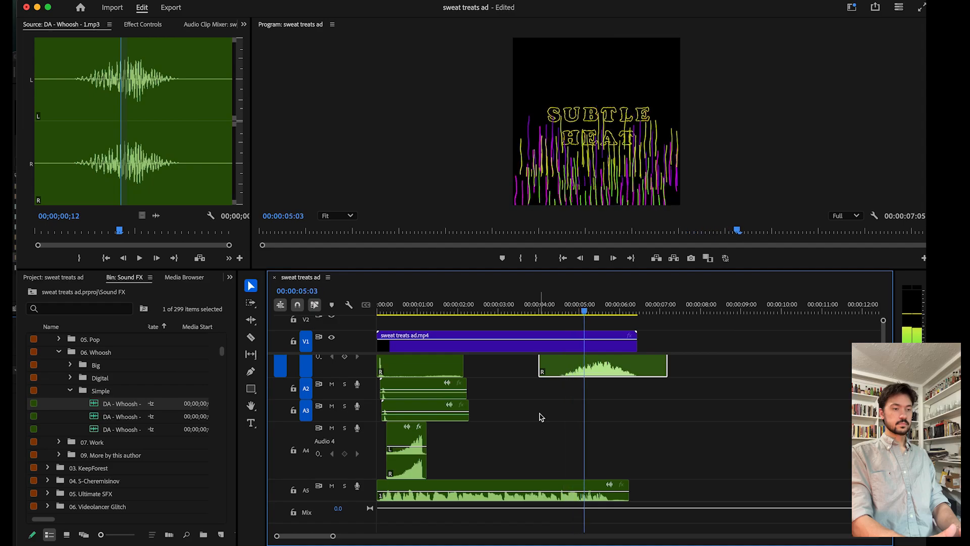
key(space)
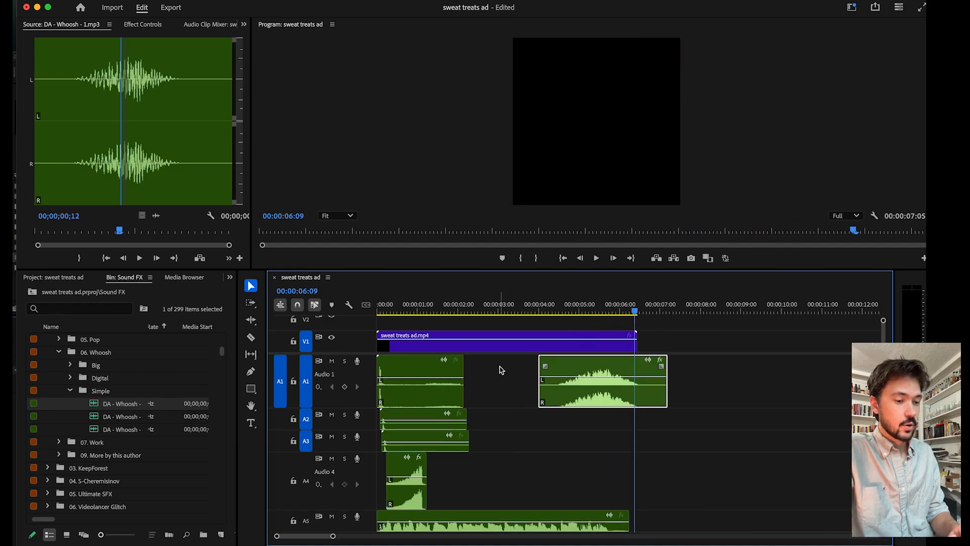
Review the animation from the opening to 00:00:04:00 and return the playhead to 00:00:00:23.
drag(413, 309, 417, 309)
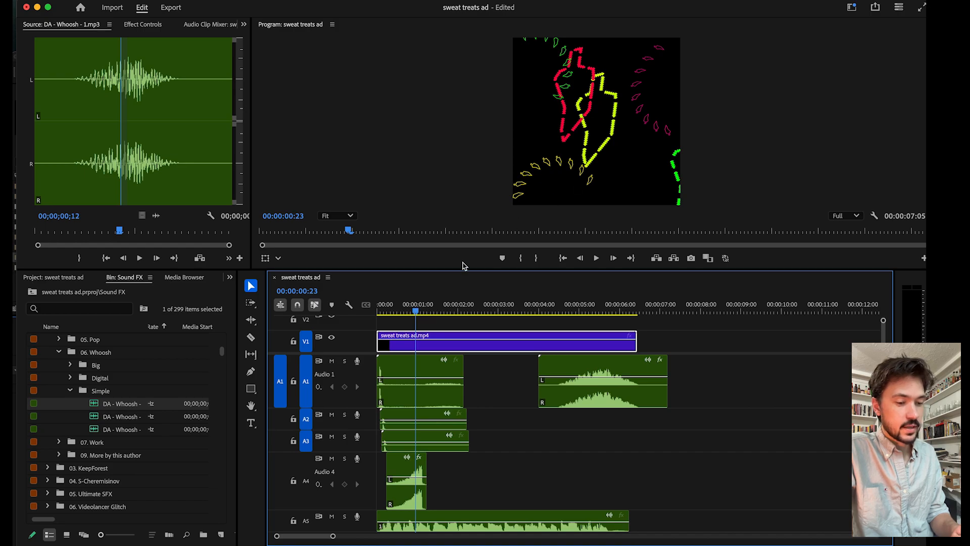
click(386, 309)
key(space)
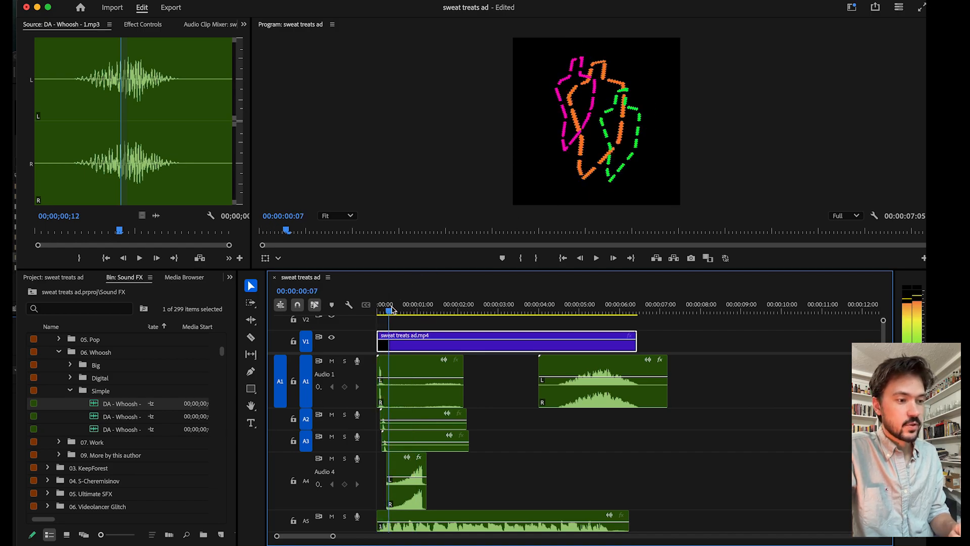
drag(392, 306, 540, 319)
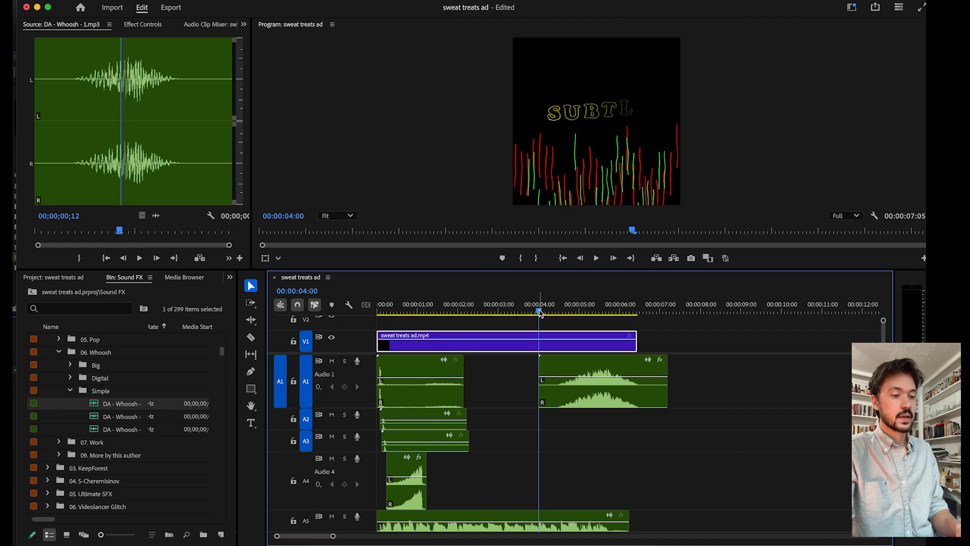
drag(540, 312, 419, 310)
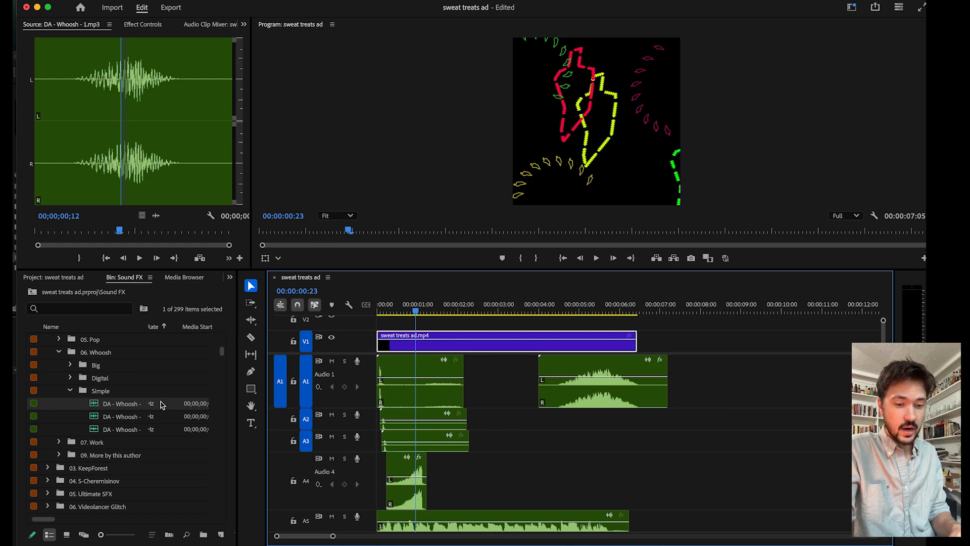
Place the Racing Trains music at the sequence start on a new A6 track below the voice-over, and enlarge that track's waveform.
click(53, 278)
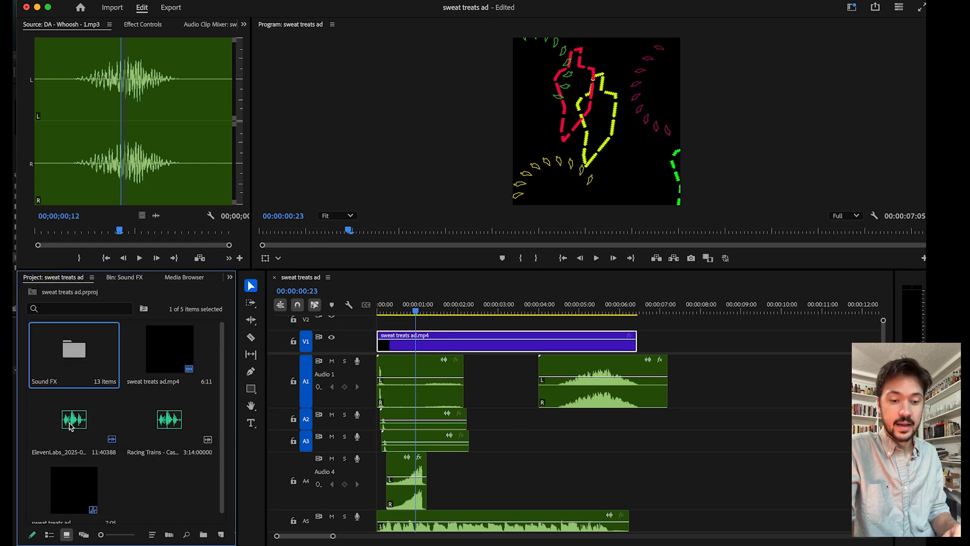
scroll(586, 478, down, 2)
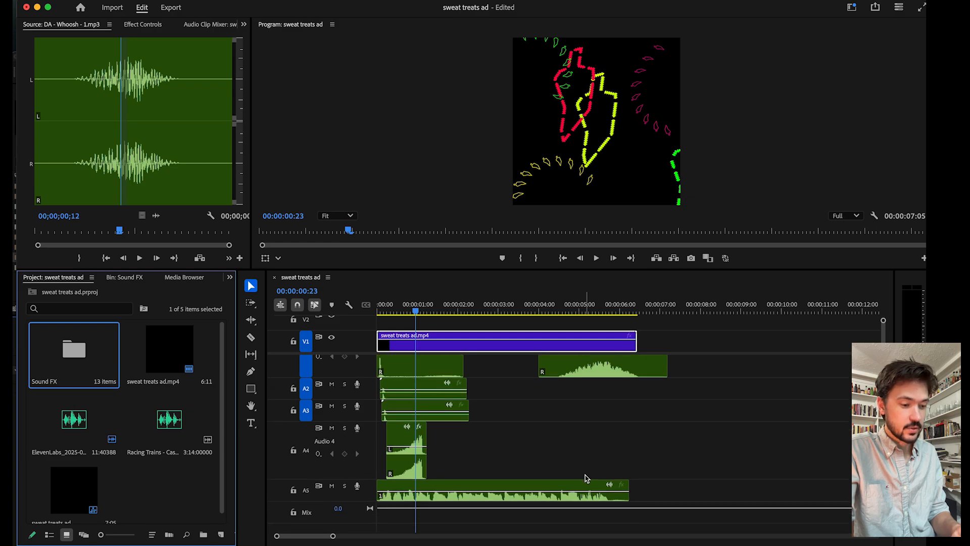
drag(180, 418, 389, 526)
scroll(601, 444, down, 3)
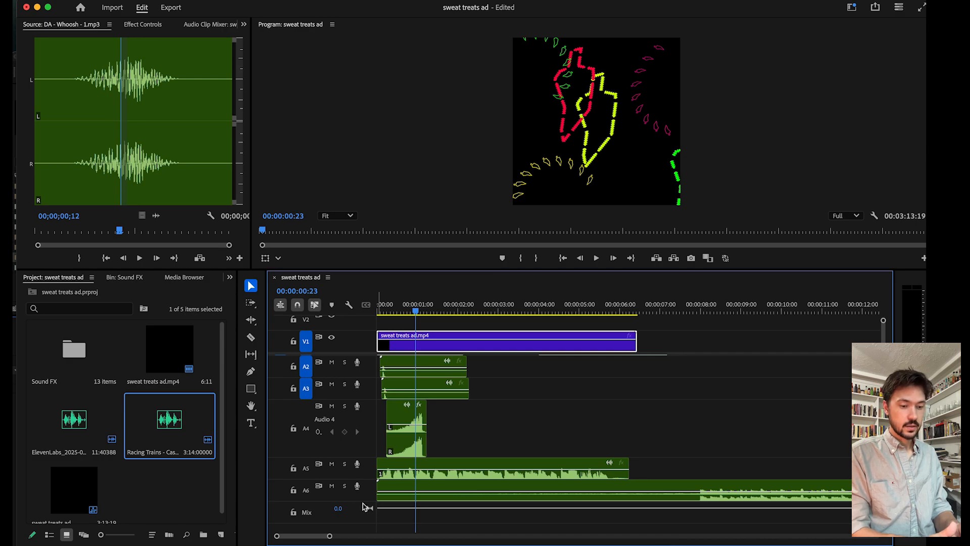
drag(363, 501, 363, 529)
scroll(725, 407, down, 3)
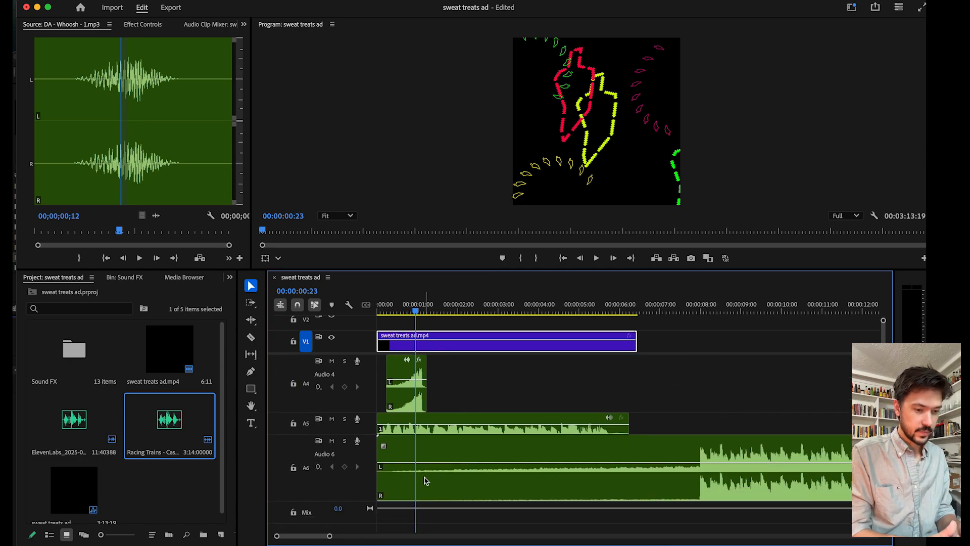
Listen to the Racing Trains music on A6 from about 00:00:07:00 to 00:00:10:00 and again just after 00:00:17:00.
scroll(478, 486, right, 2)
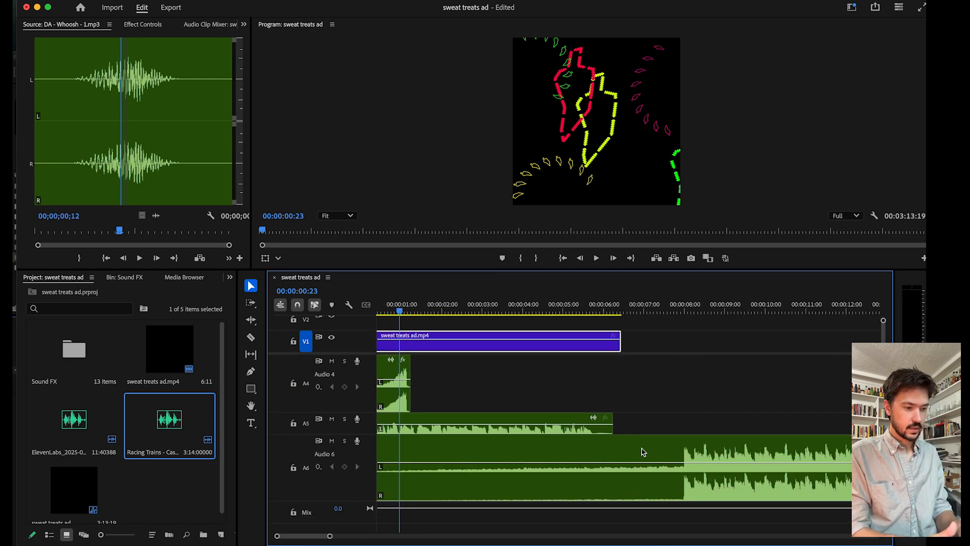
click(641, 313)
key(space)
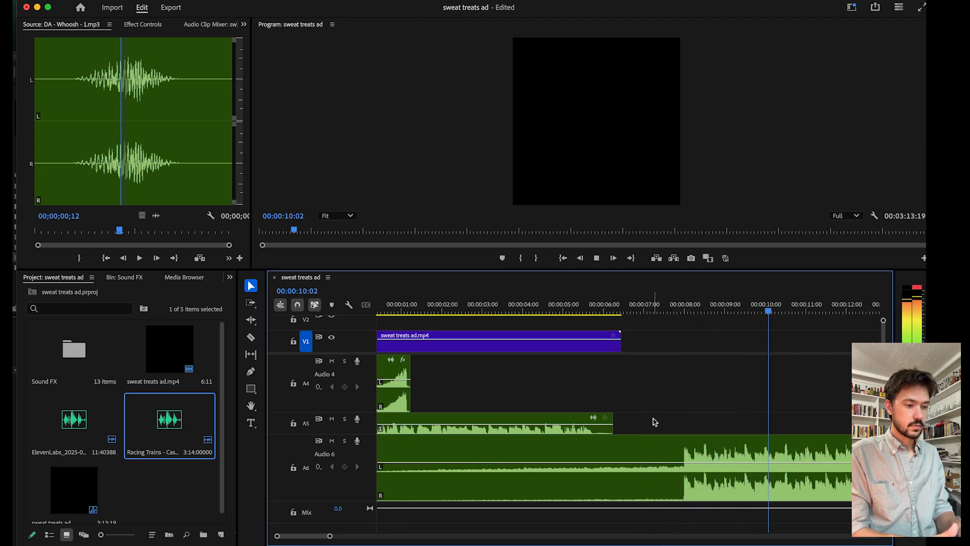
key(space)
scroll(655, 422, right, 5)
scroll(655, 422, right, 12)
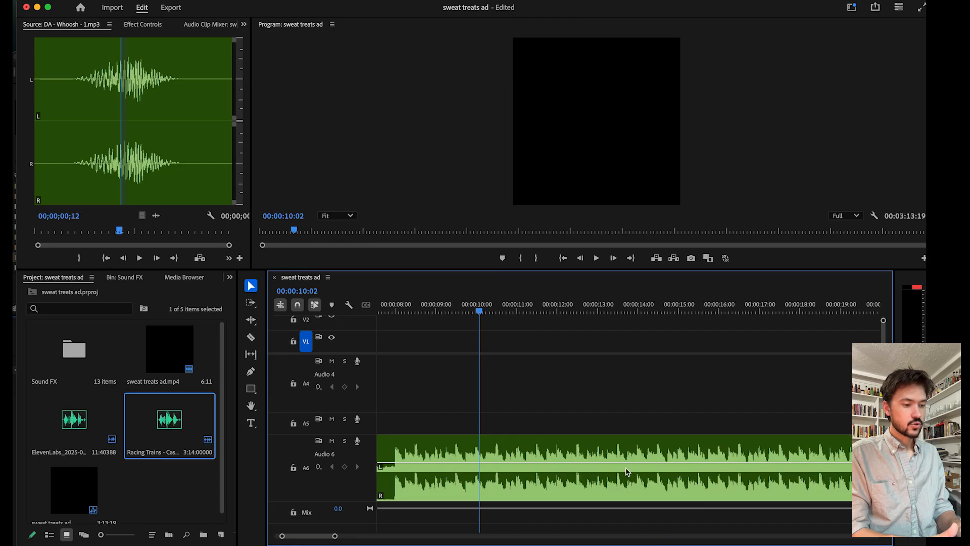
scroll(626, 472, right, 9)
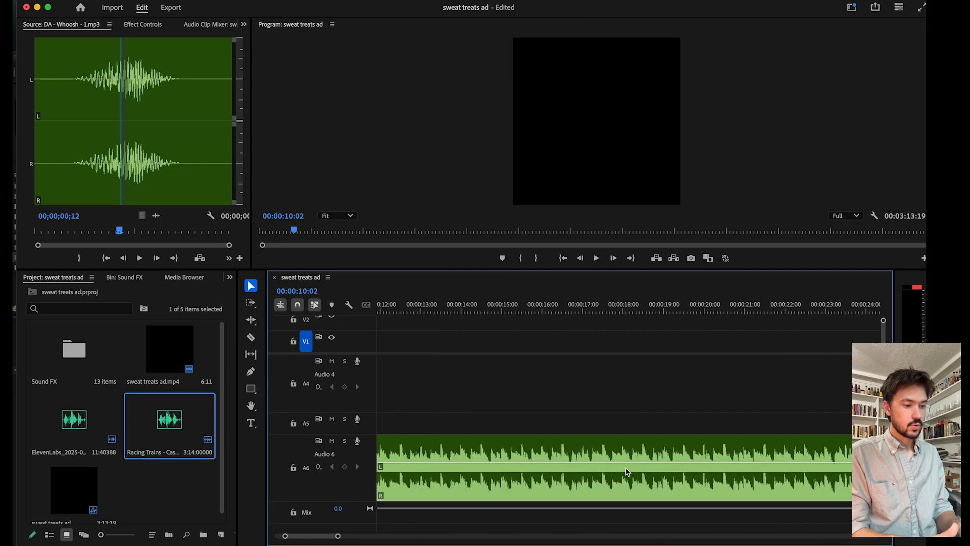
click(598, 311)
key(space)
key(space)
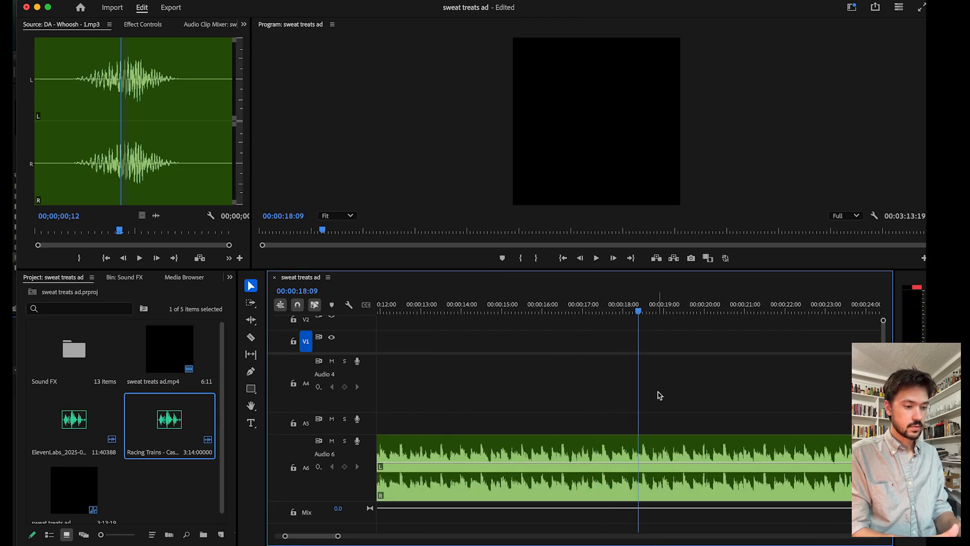
Sample the music between about 00:00:22:00 and 00:00:27:00, restarting playback at several points to judge a usable section.
scroll(658, 395, right, 18)
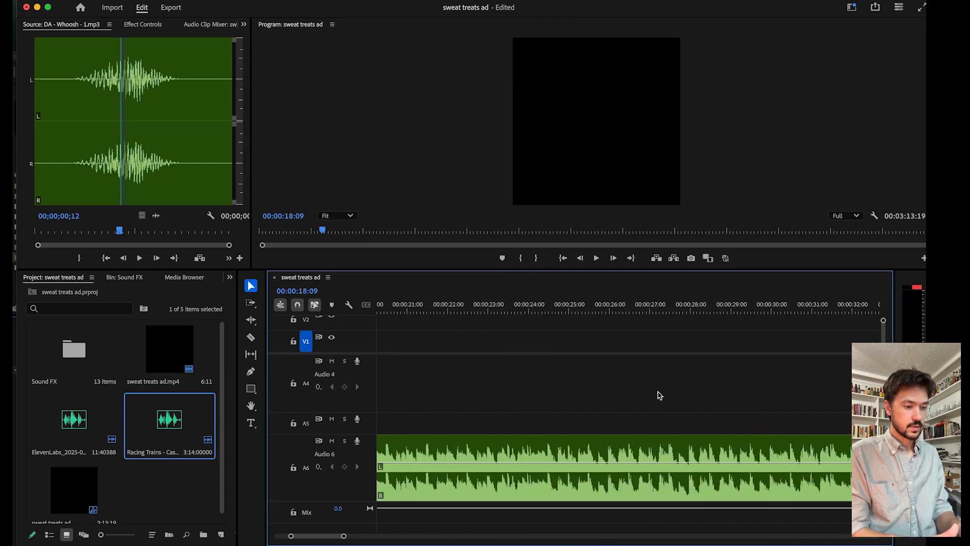
click(639, 314)
key(space)
key(space)
click(552, 309)
key(space)
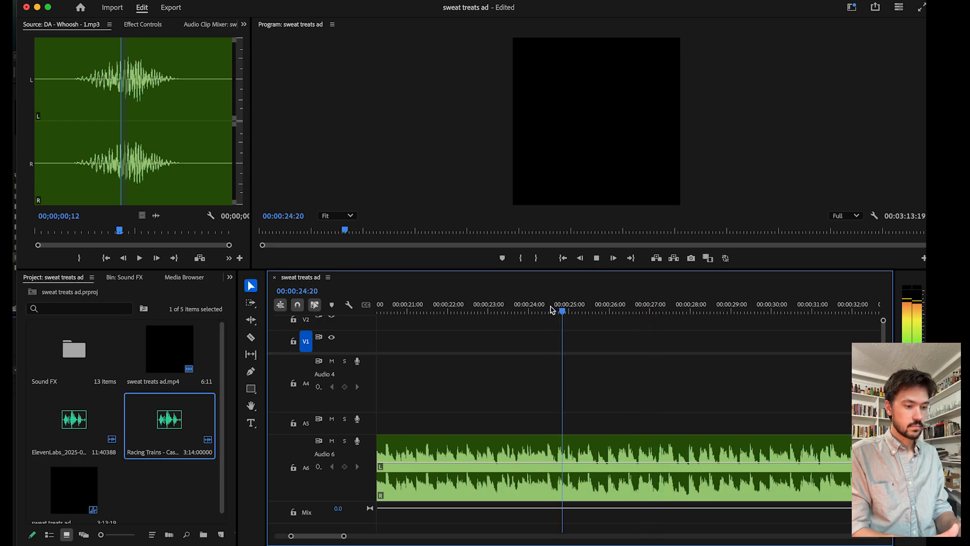
click(467, 305)
key(space)
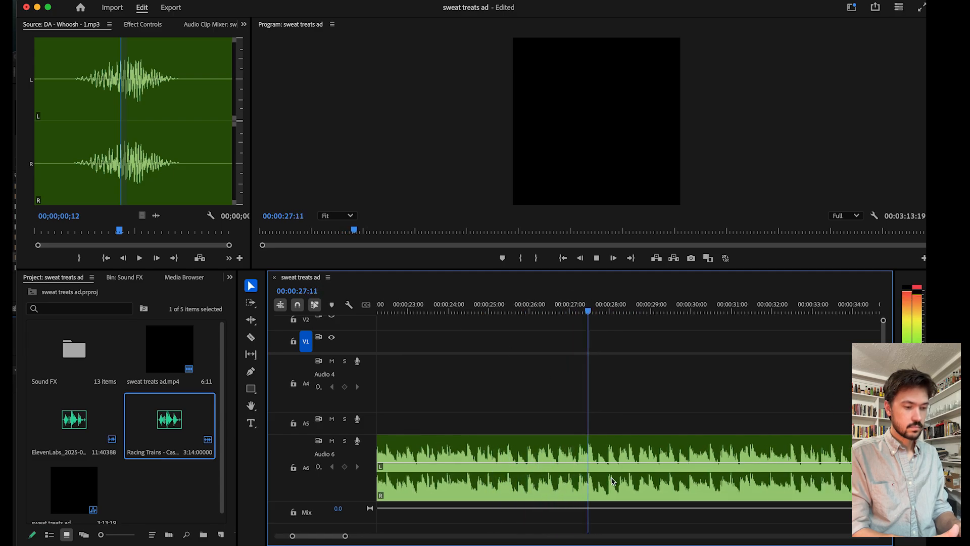
Audition further passages of the music from 00:00:32:01 onward and replay the section from about 00:00:54:15.
click(629, 311)
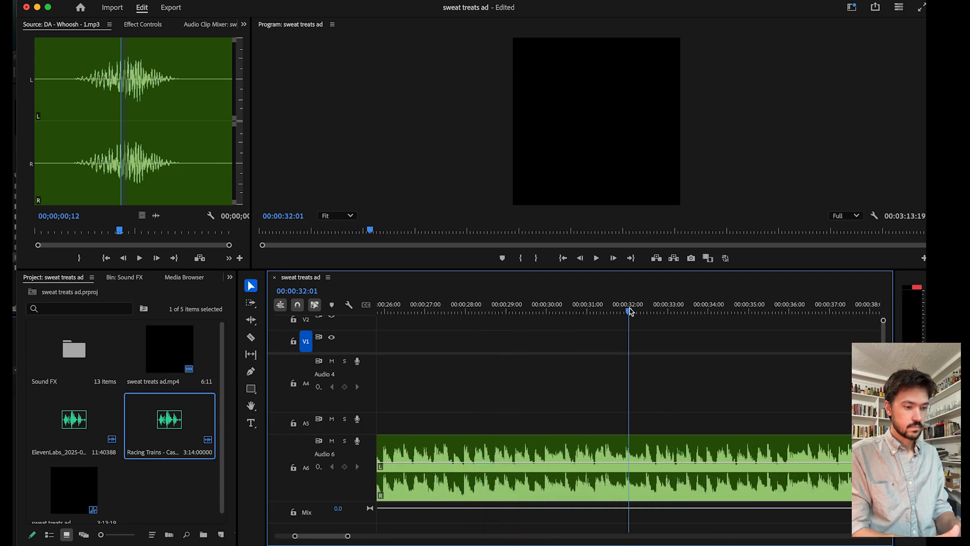
key(space)
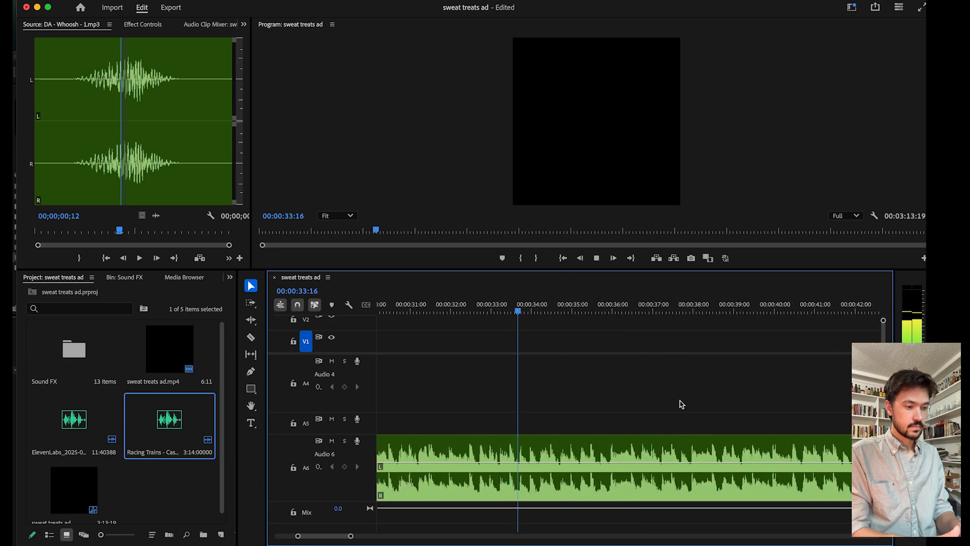
click(728, 306)
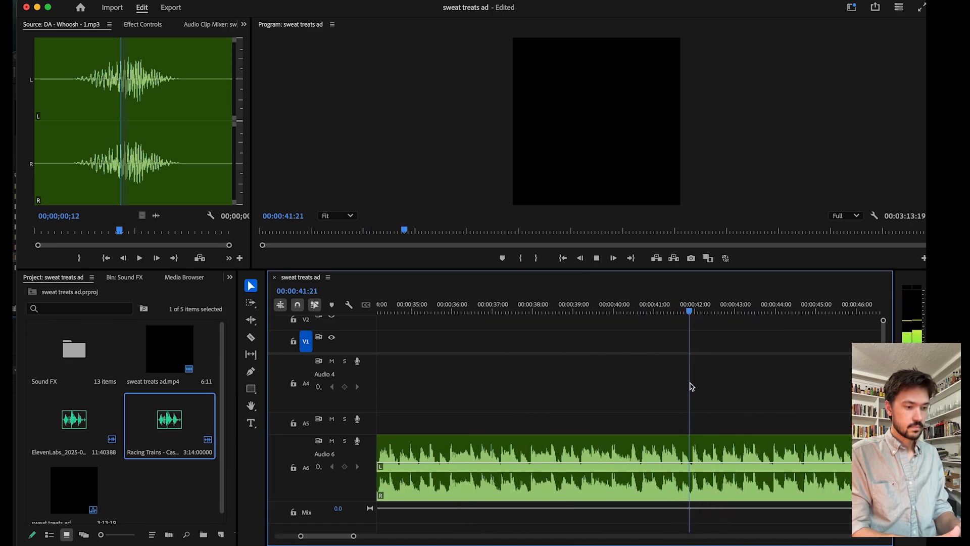
click(748, 312)
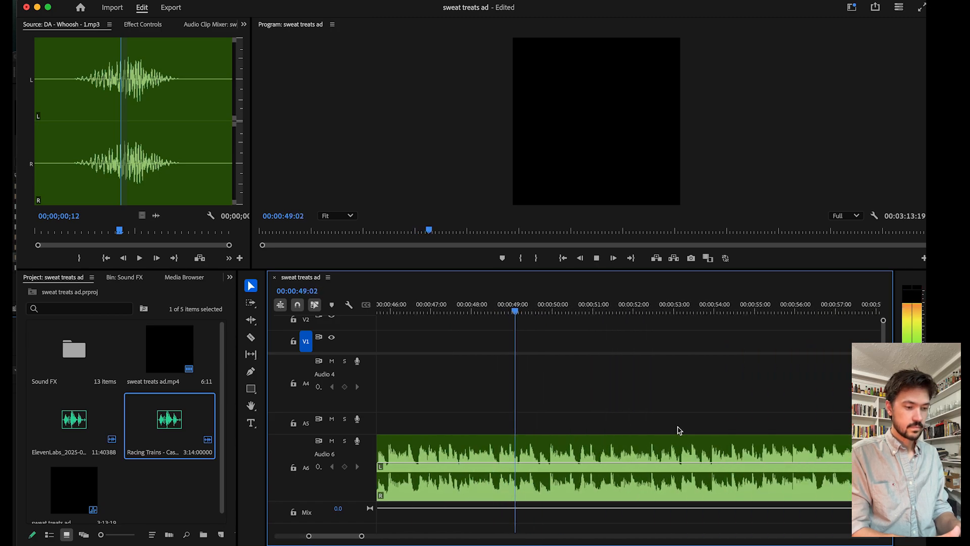
click(649, 312)
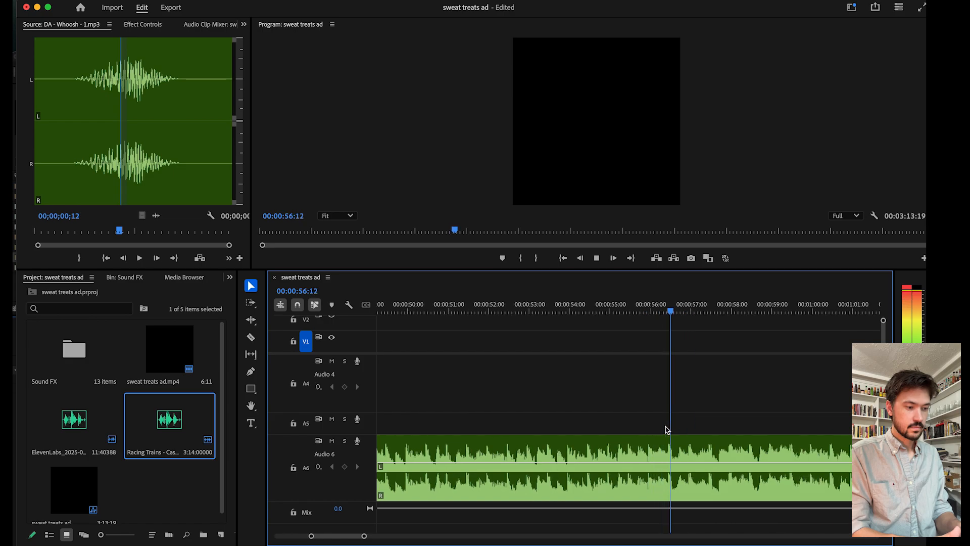
key(space)
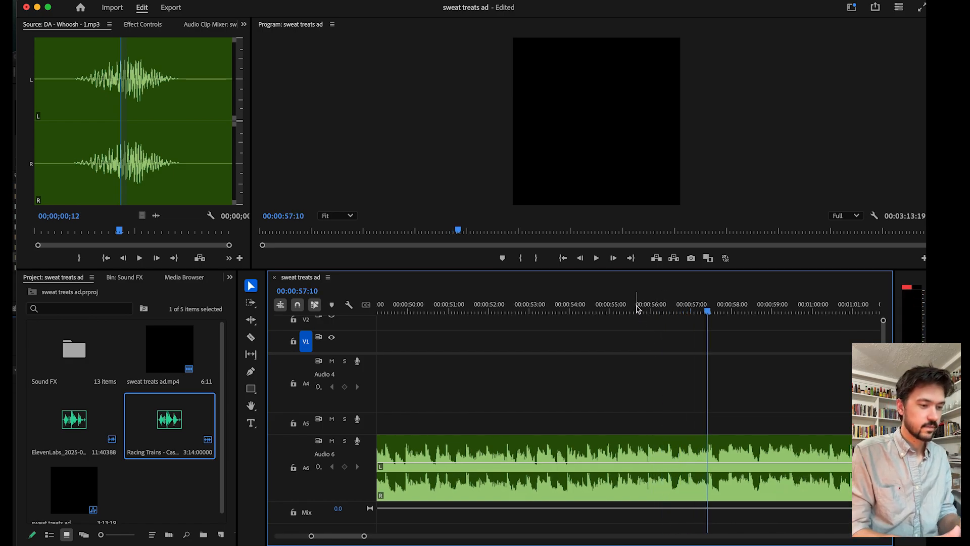
click(596, 309)
key(space)
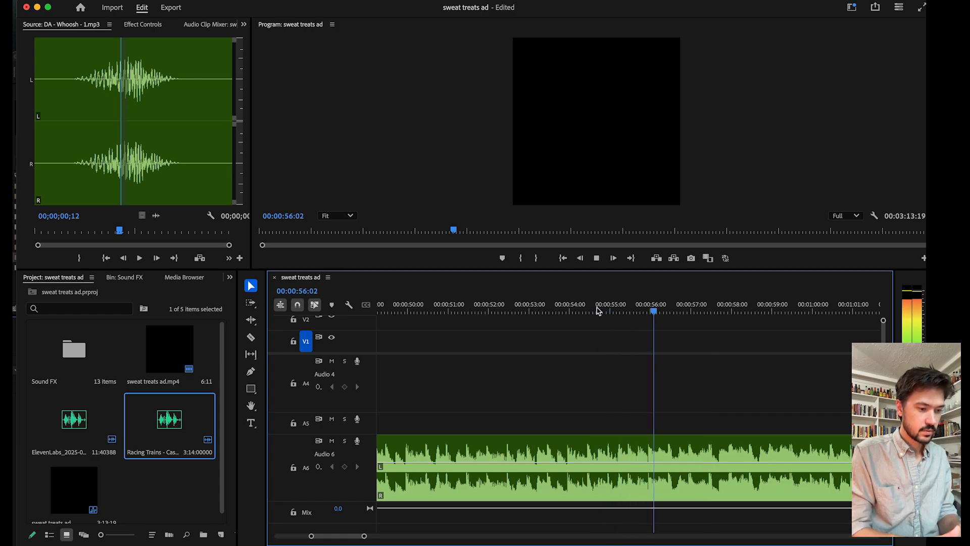
Cut the music clip on A6 at 00:00:55:22, just before the beat in the waveform.
click(637, 311)
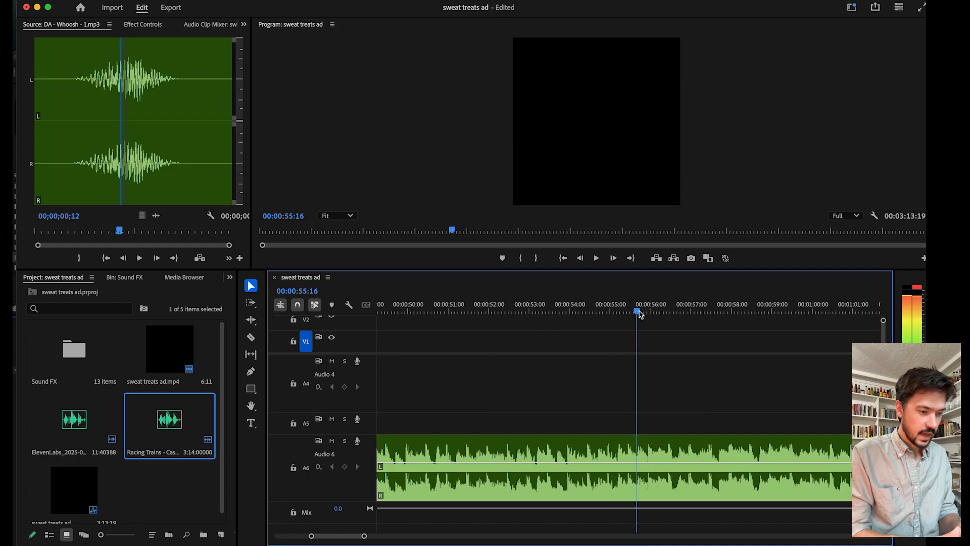
drag(643, 313, 644, 314)
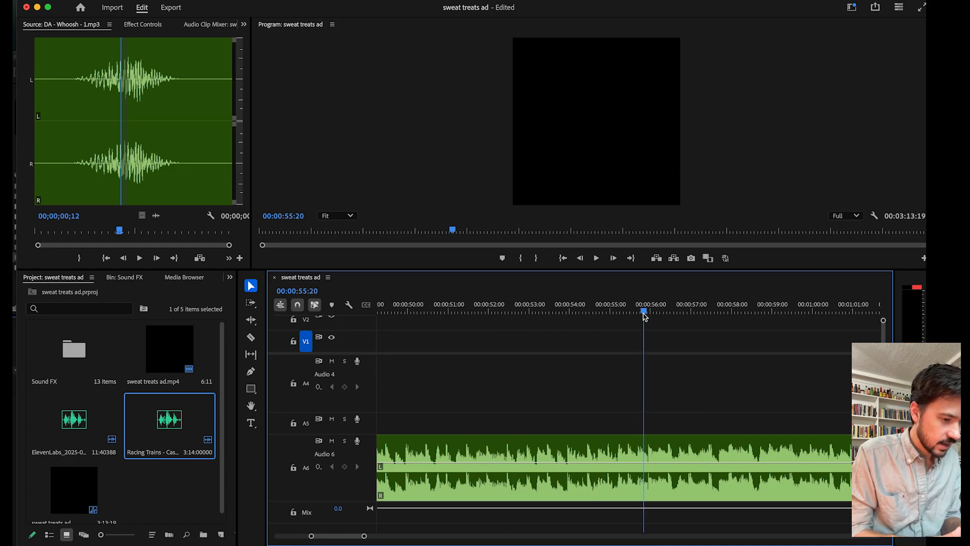
scroll(639, 470, up, 5)
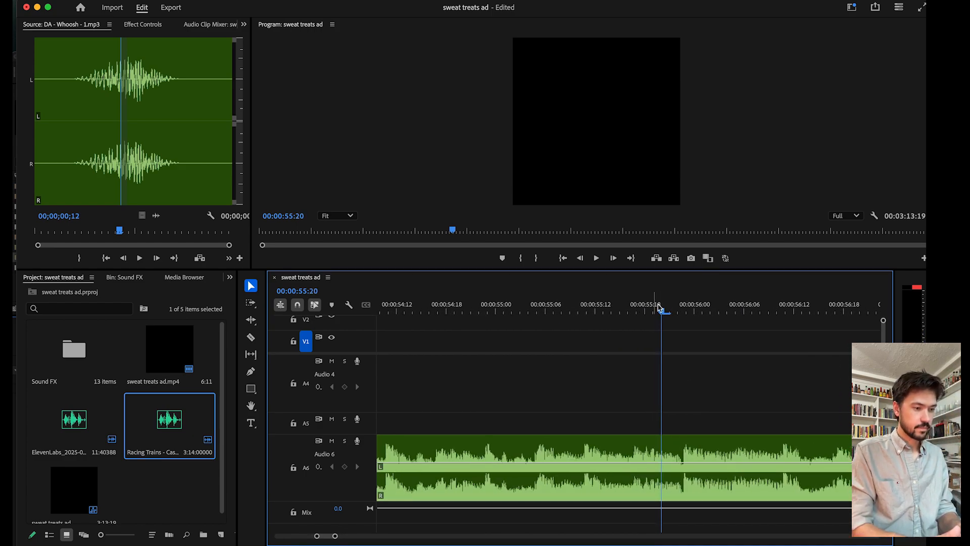
drag(663, 313, 685, 314)
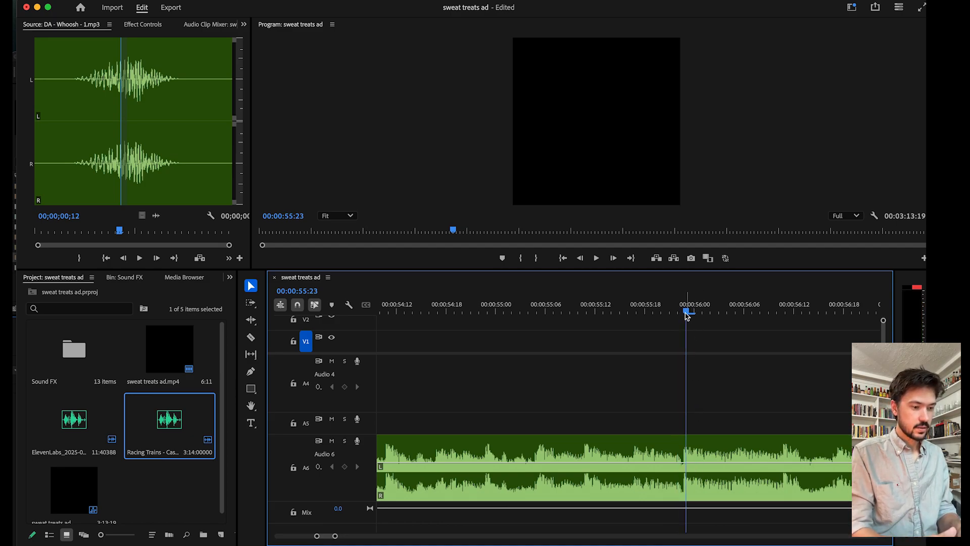
drag(686, 314, 679, 314)
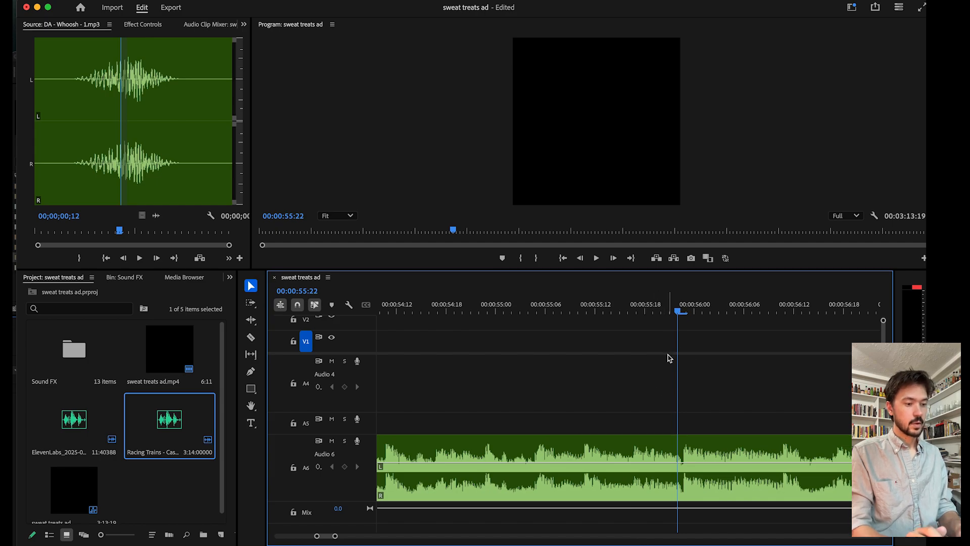
key(c)
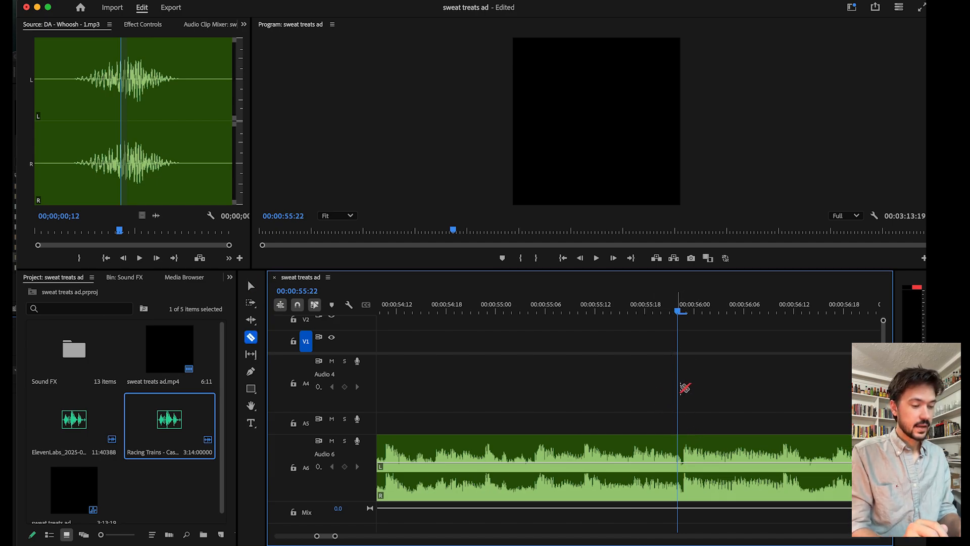
click(683, 446)
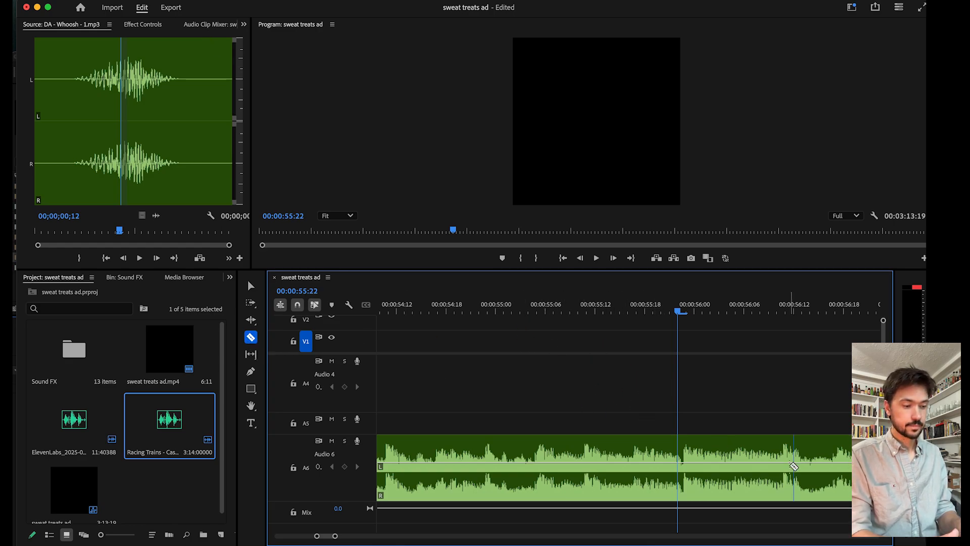
click(680, 452)
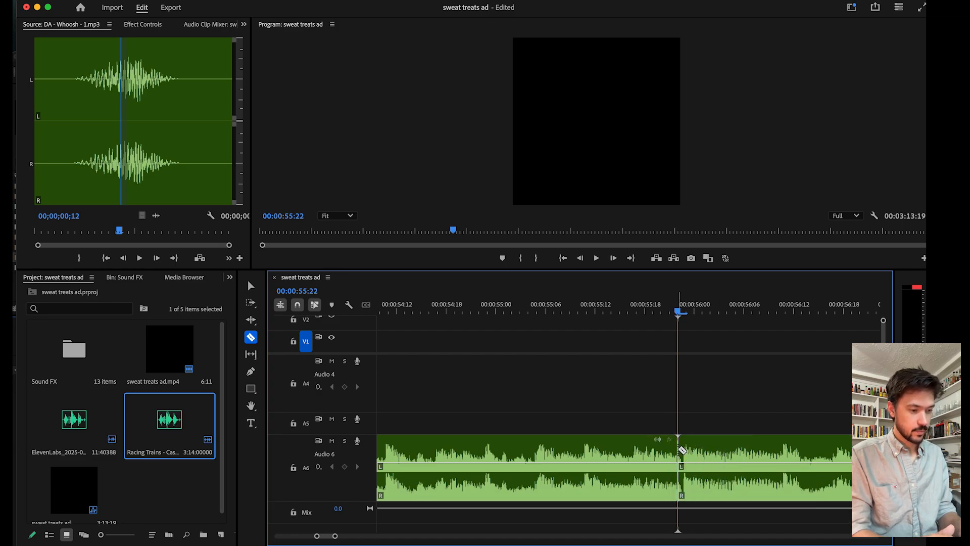
Delete the part of the music on A6 that lies before the cut.
click(588, 311)
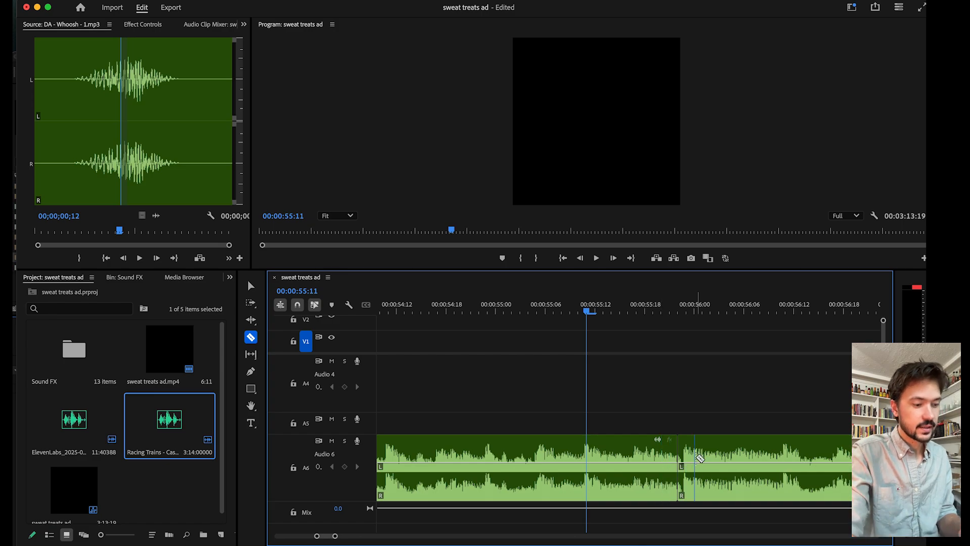
key(v)
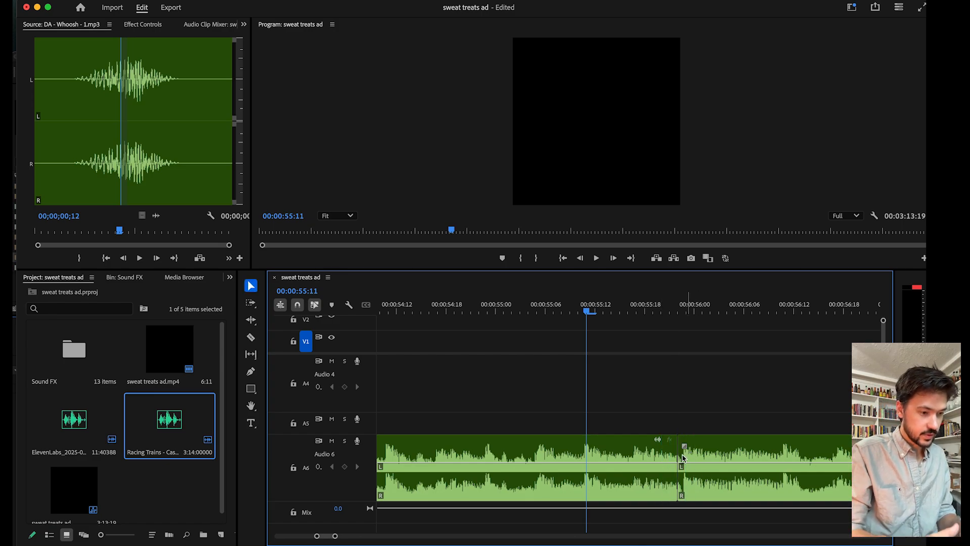
click(638, 451)
click(705, 449)
click(640, 452)
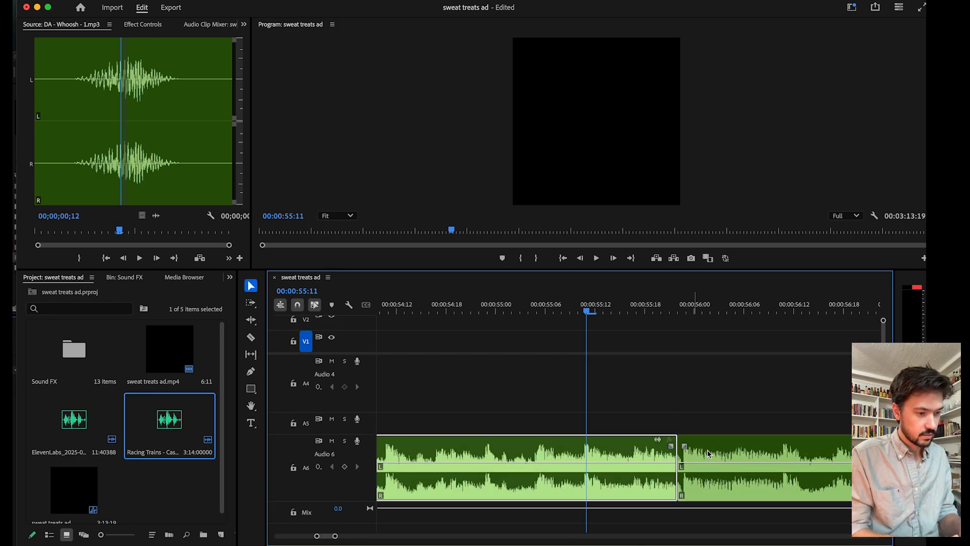
click(709, 453)
click(626, 447)
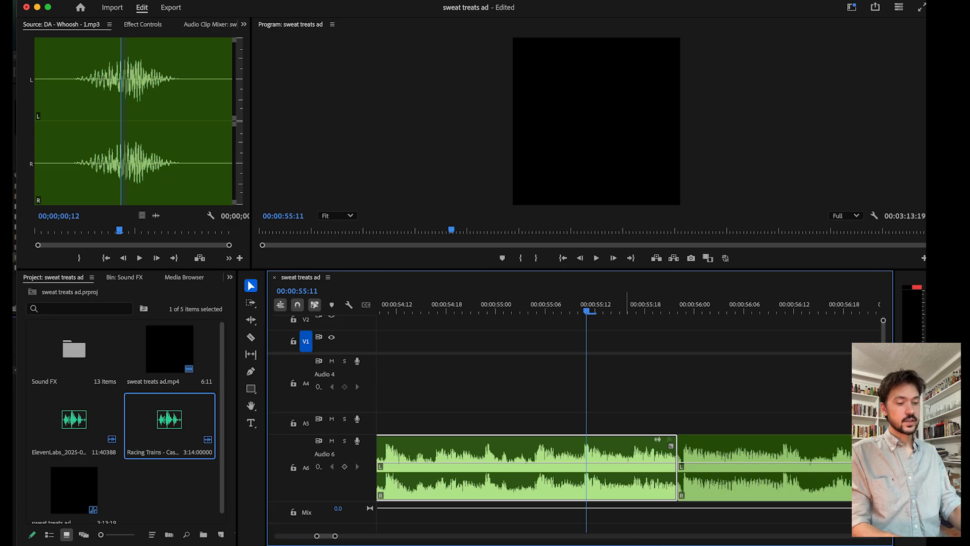
key(Delete)
Move the remaining music clip on A6 to the start of the sequence.
key(minus)
key(minus)
key(minus)
key(minus)
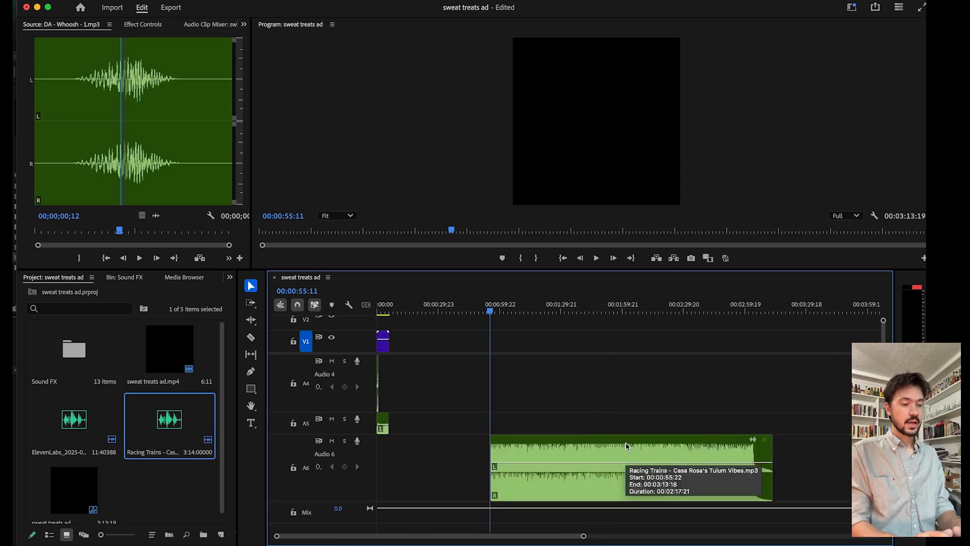
drag(570, 437, 437, 446)
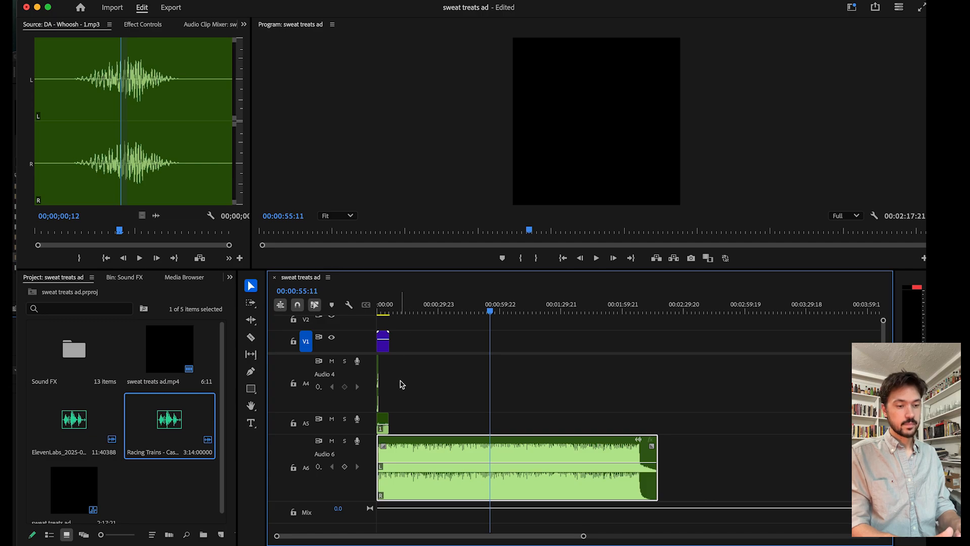
Play the sequence from the beginning to 00:00:06:11 to hear the music with the animation and voice-over.
key(equal)
key(equal)
key(equal)
key(equal)
key(Home)
key(space)
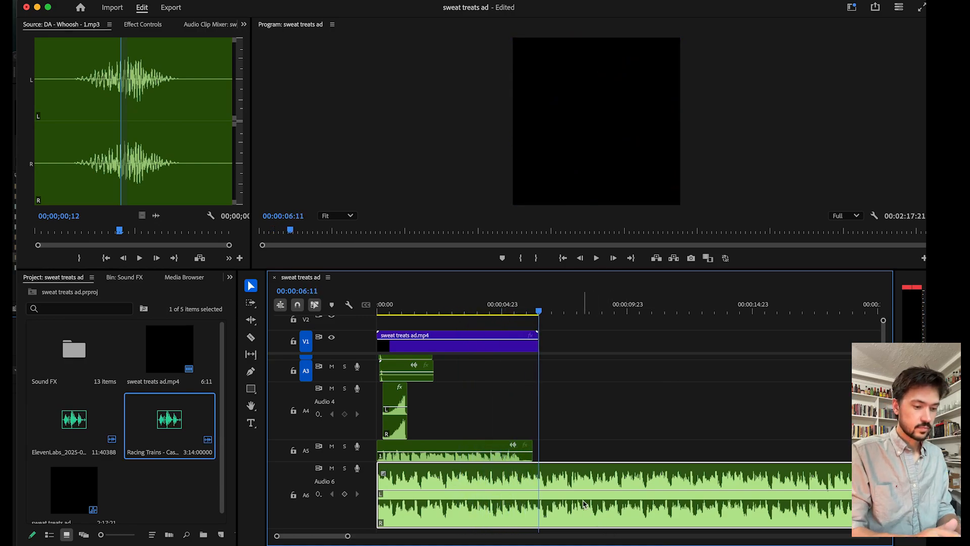
Cut the music clip on A6 at 00:00:06:11, where the video on V1 ends.
scroll(538, 487, down, 2)
scroll(534, 478, up, 3)
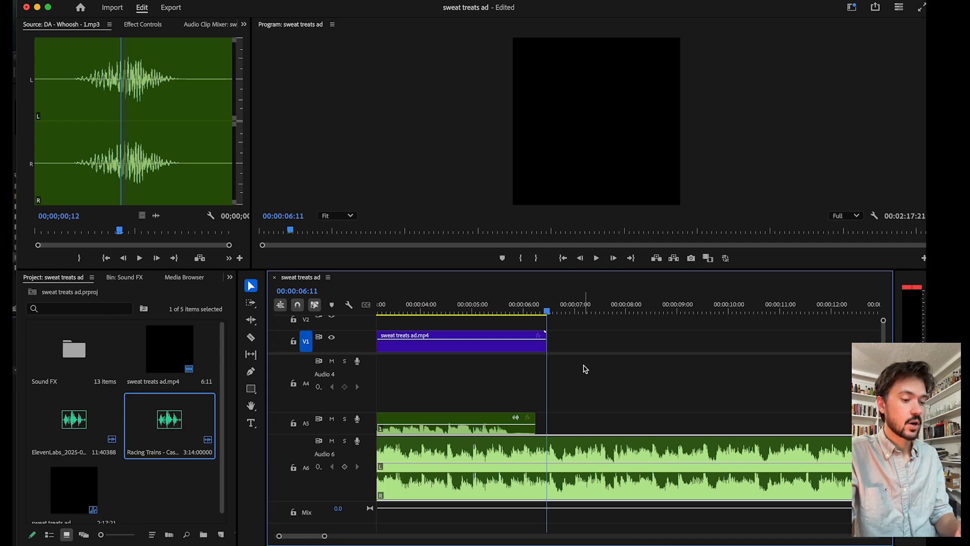
key(minus)
key(minus)
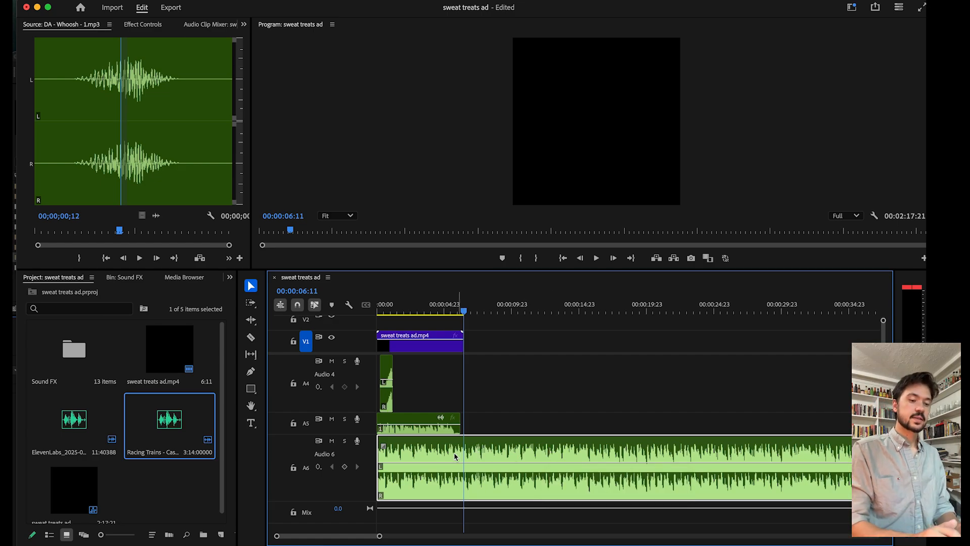
key(equal)
key(equal)
key(equal)
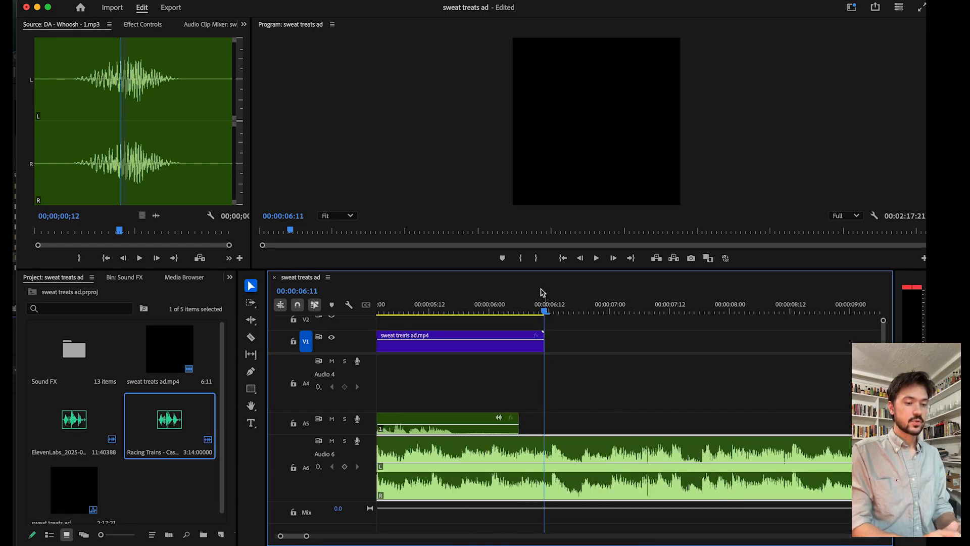
drag(499, 305, 509, 312)
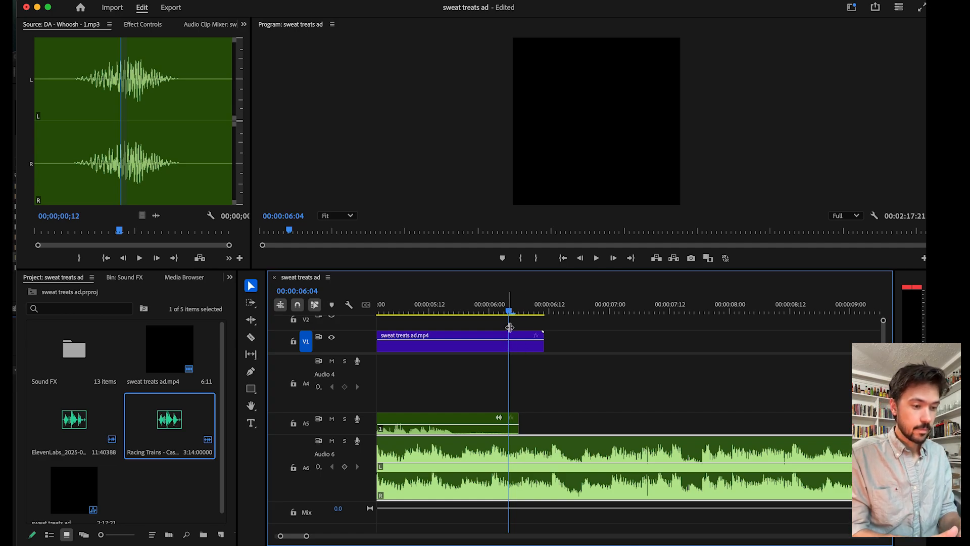
drag(510, 314, 543, 315)
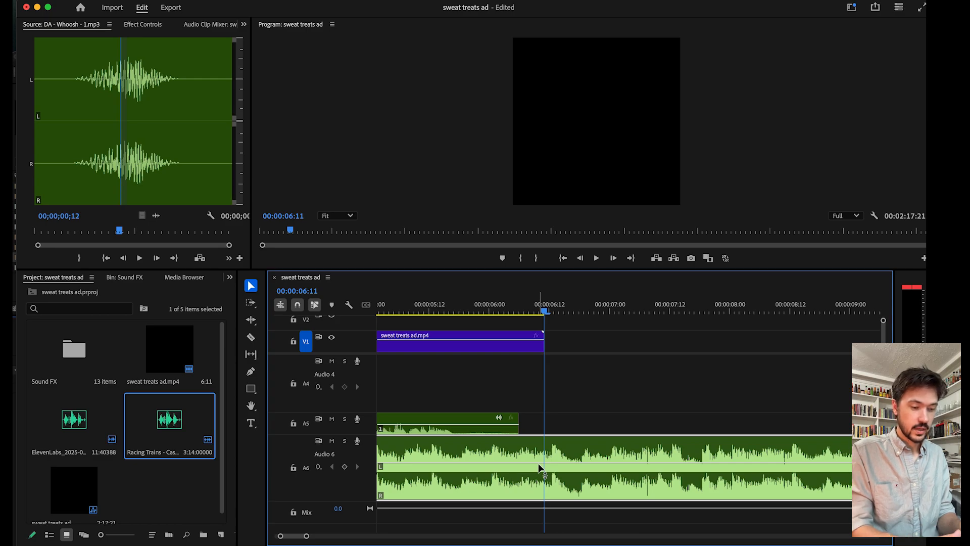
key(c)
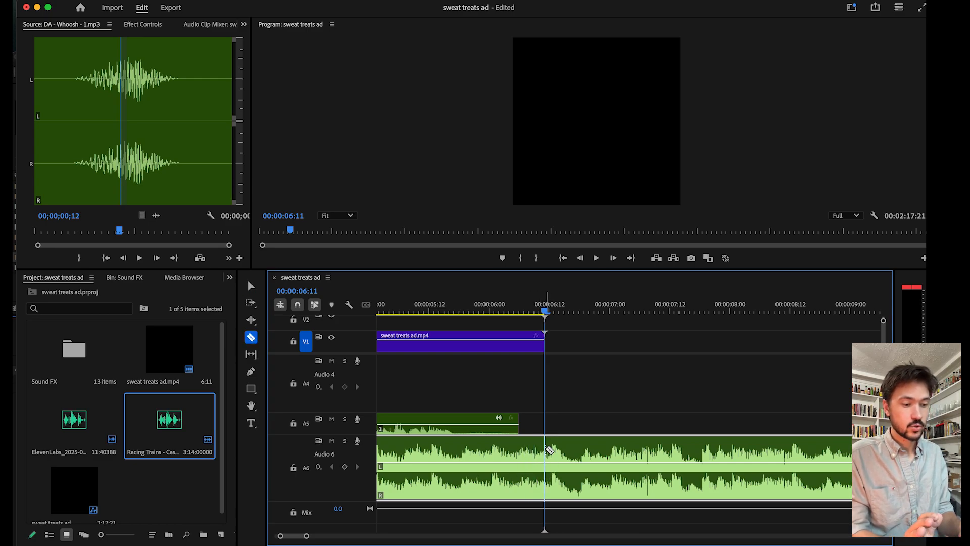
click(549, 449)
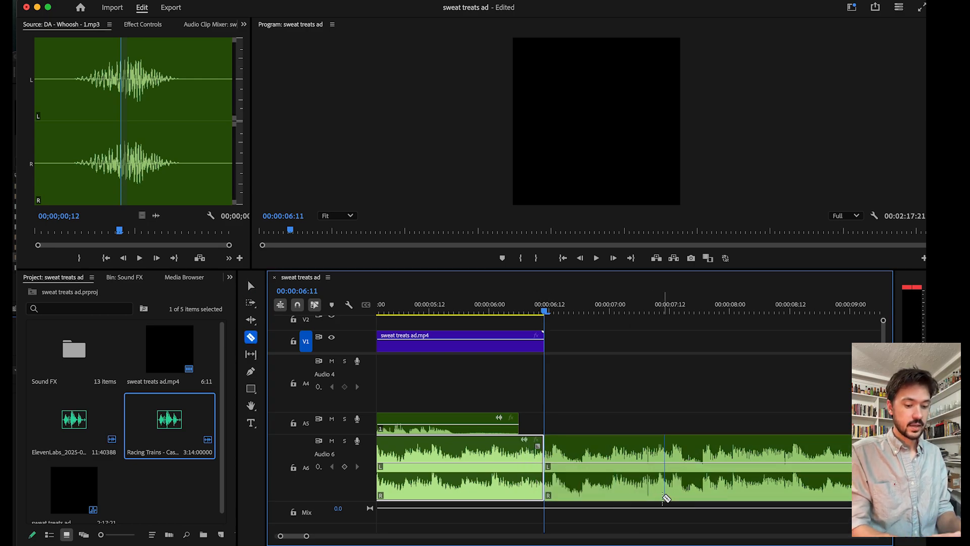
Delete the part of the music on A6 that lies after the end of the video.
key(v)
click(632, 484)
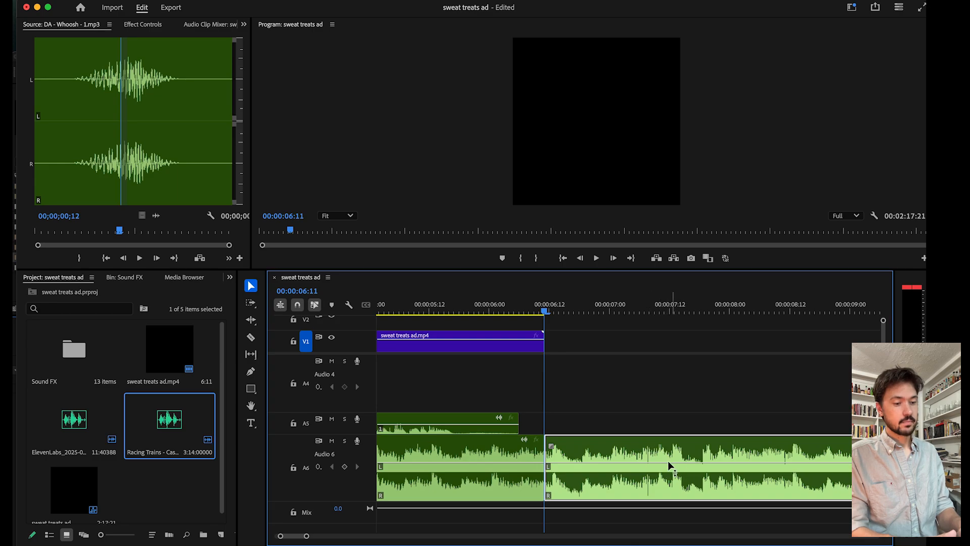
key(Delete)
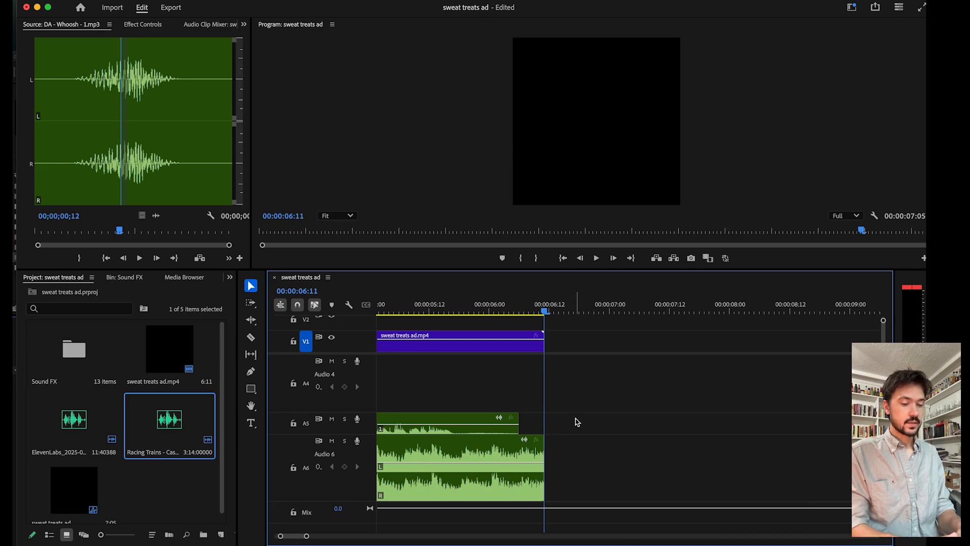
Play the ending from 00:00:06:02 and again from the REFINED SPICES section to hear how the trimmed music stops.
click(517, 309)
key(space)
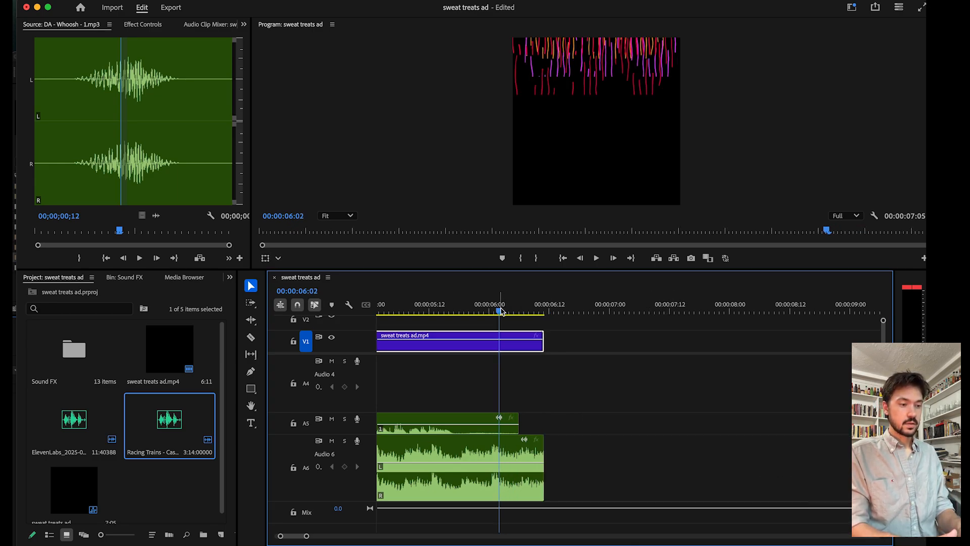
key(space)
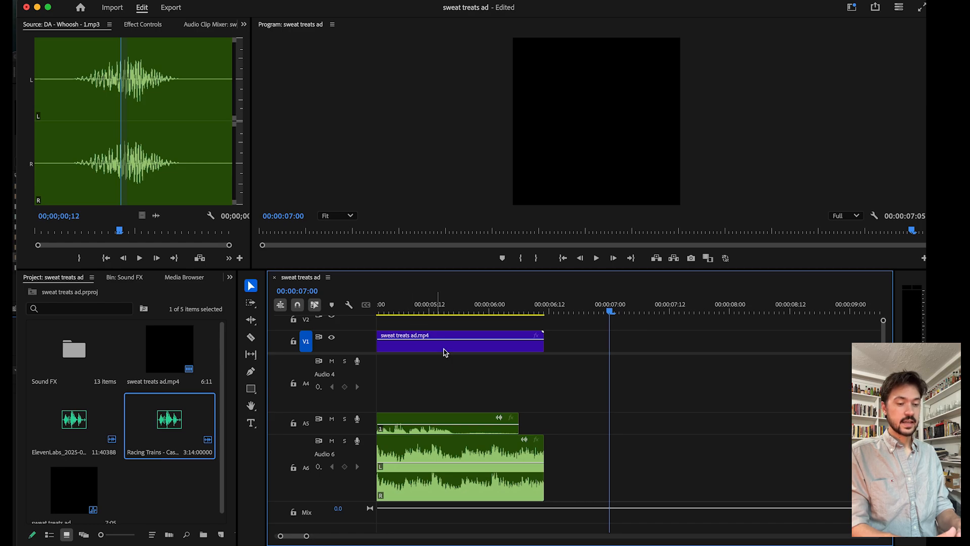
scroll(455, 368, down, 5)
scroll(454, 368, up, 2)
click(454, 309)
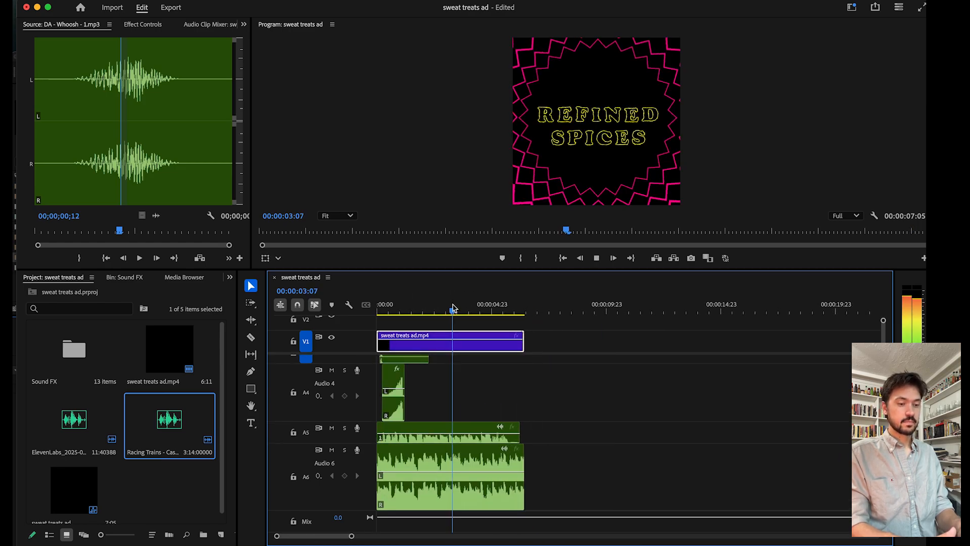
key(space)
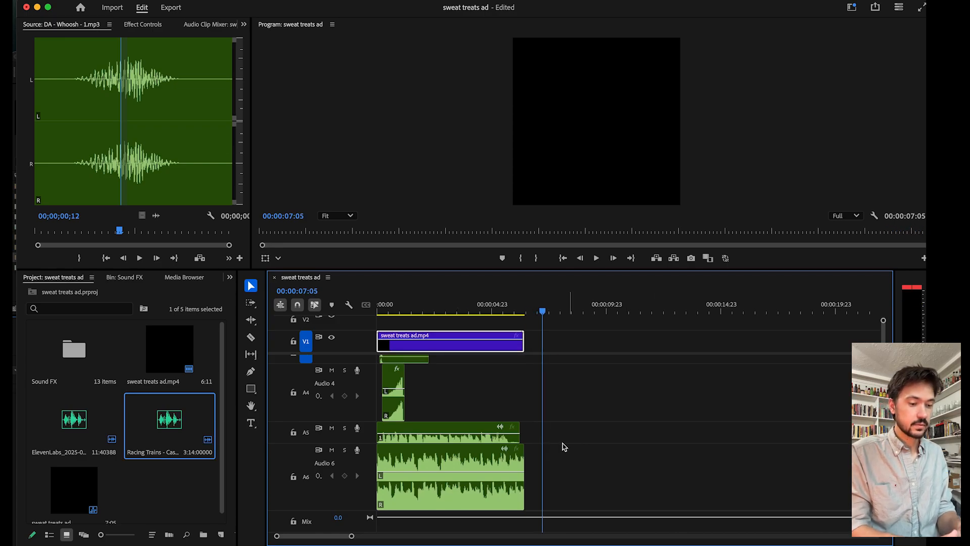
Add a volume keyframe to the music clip on A6 at 00:00:05:21, where the fade-out starts.
scroll(527, 472, up, 3)
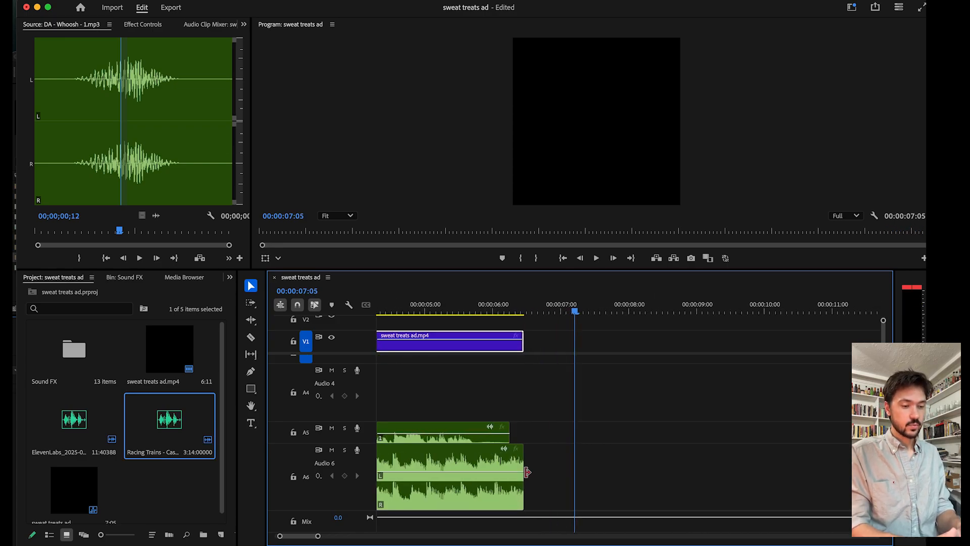
scroll(548, 454, up, 5)
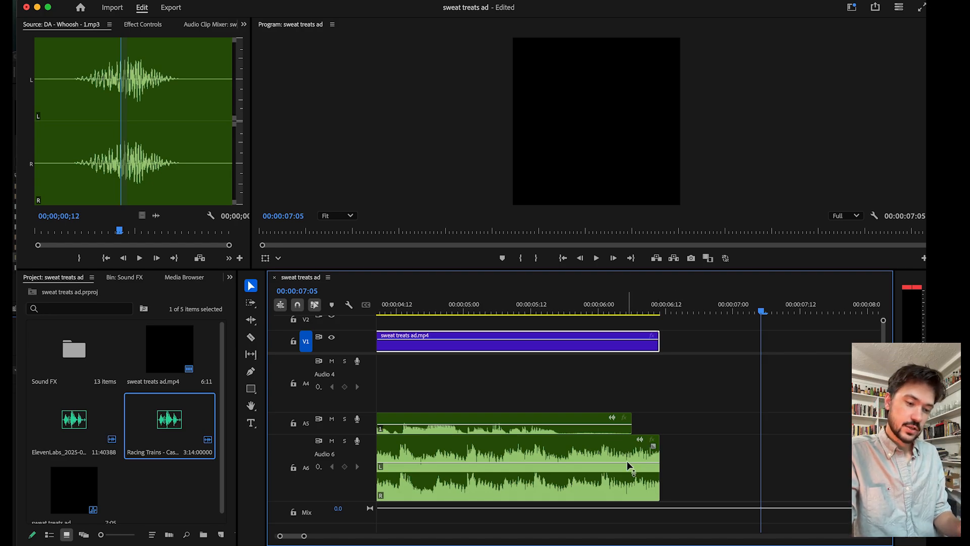
mouse_move(627, 461)
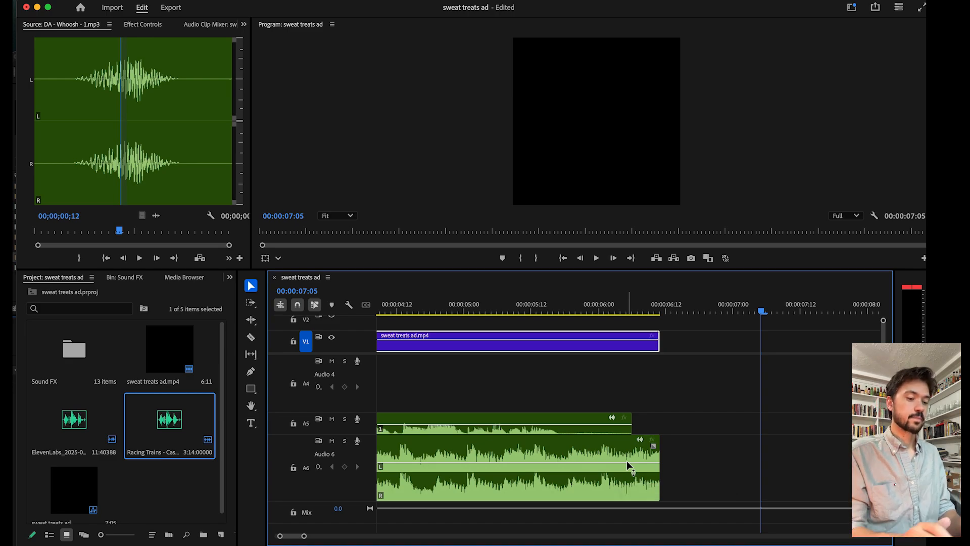
click(607, 450)
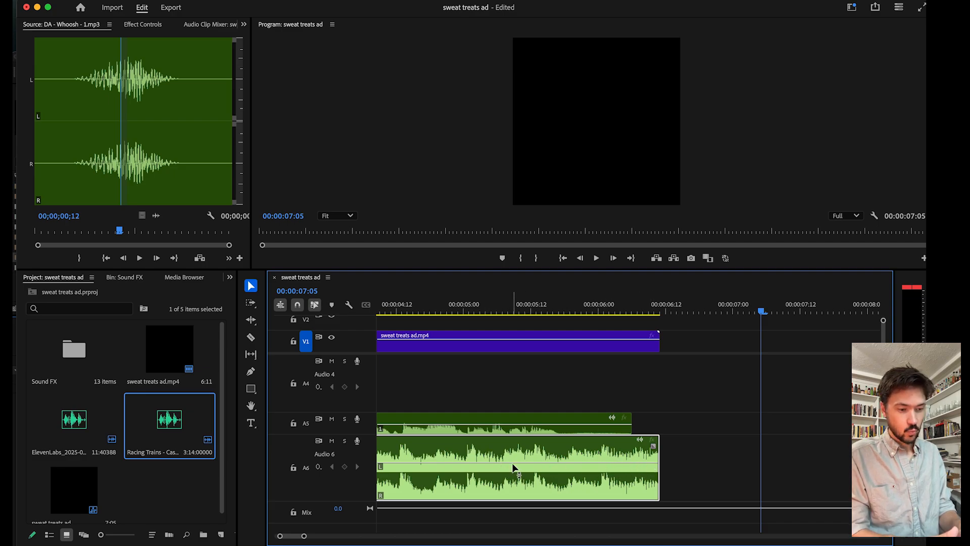
drag(593, 463, 586, 464)
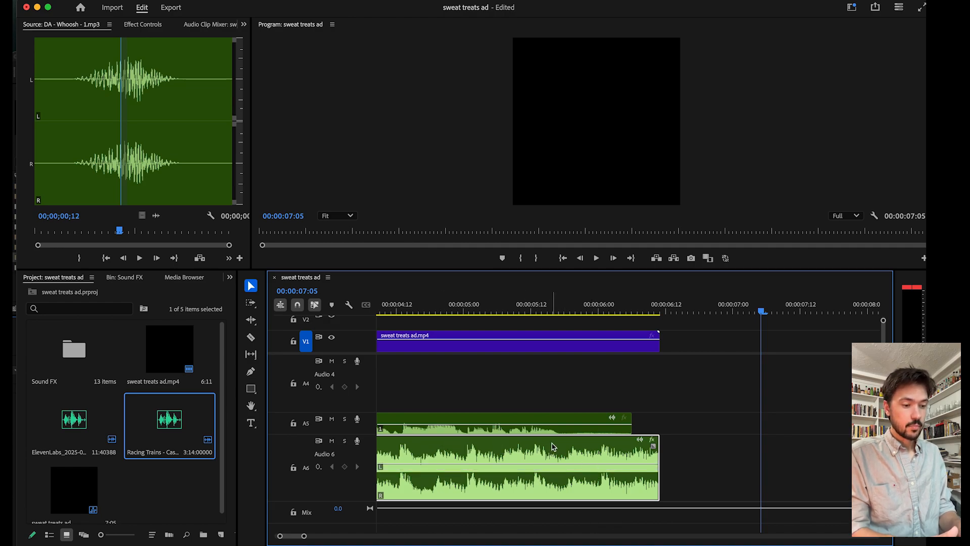
click(696, 470)
click(613, 461)
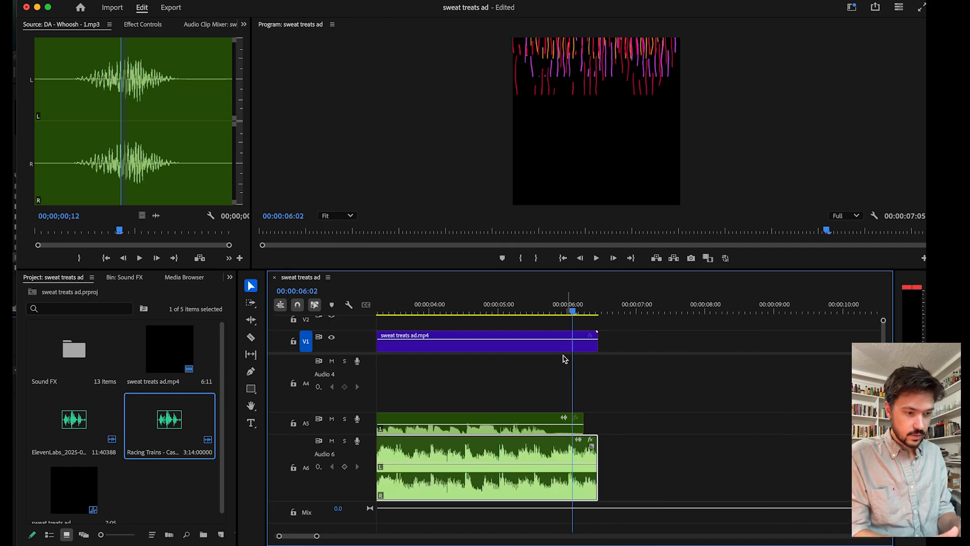
mouse_move(574, 314)
mouse_down()
mouse_move(538, 315)
mouse_move(560, 315)
mouse_up()
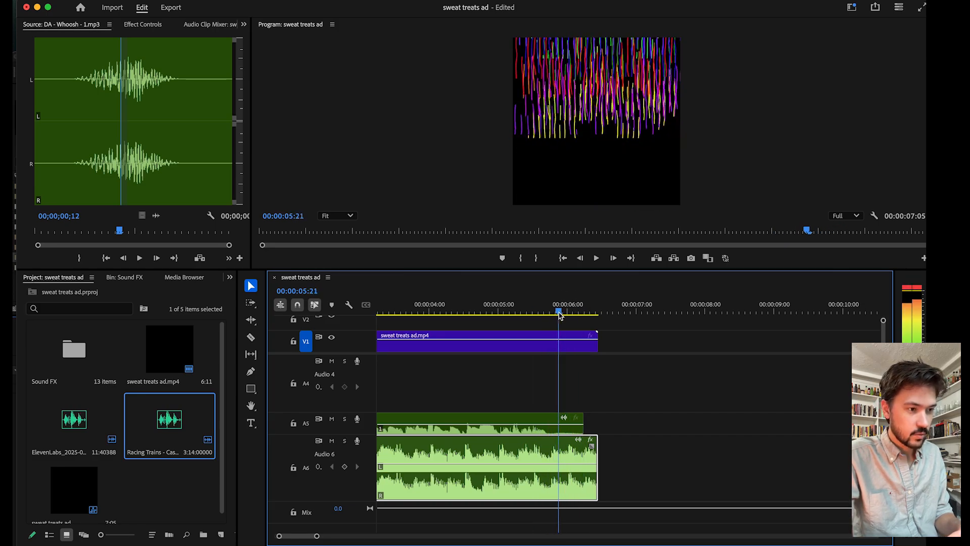
click(346, 468)
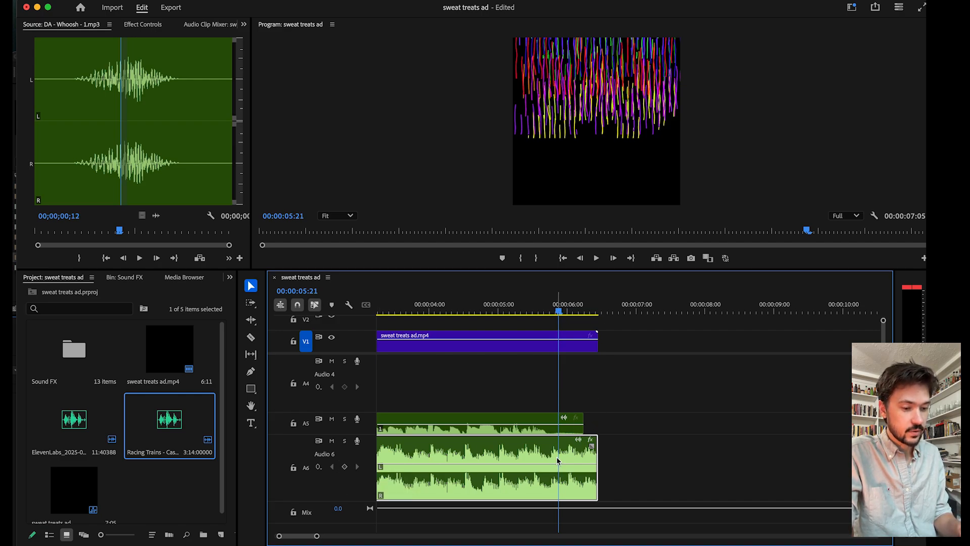
click(344, 466)
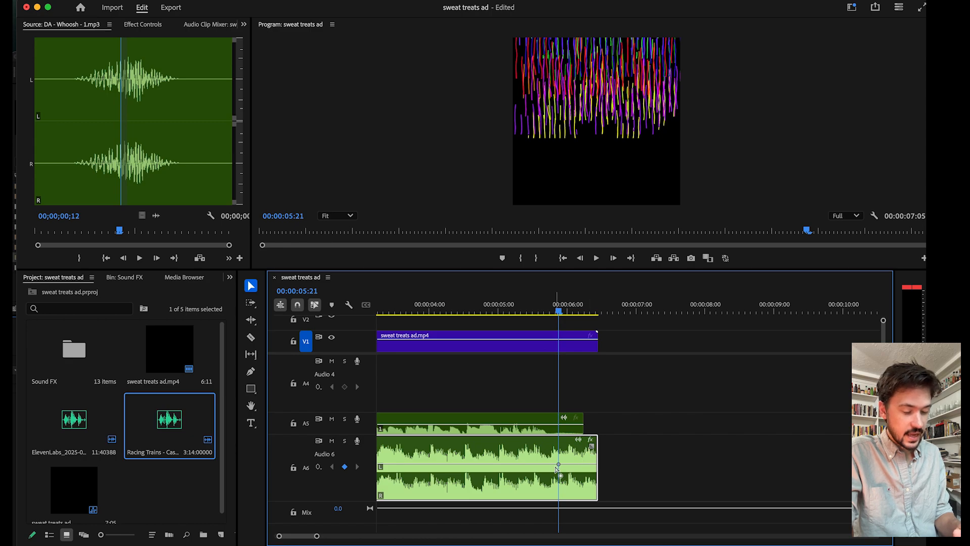
Add a second volume keyframe to the music on A6 at 00:00:06:10, near the clip's end.
click(571, 312)
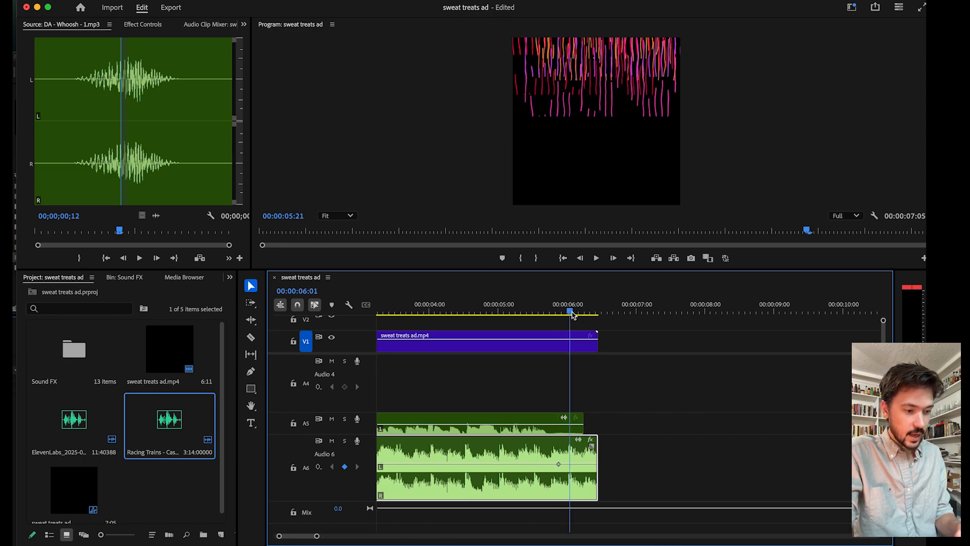
drag(573, 315, 597, 312)
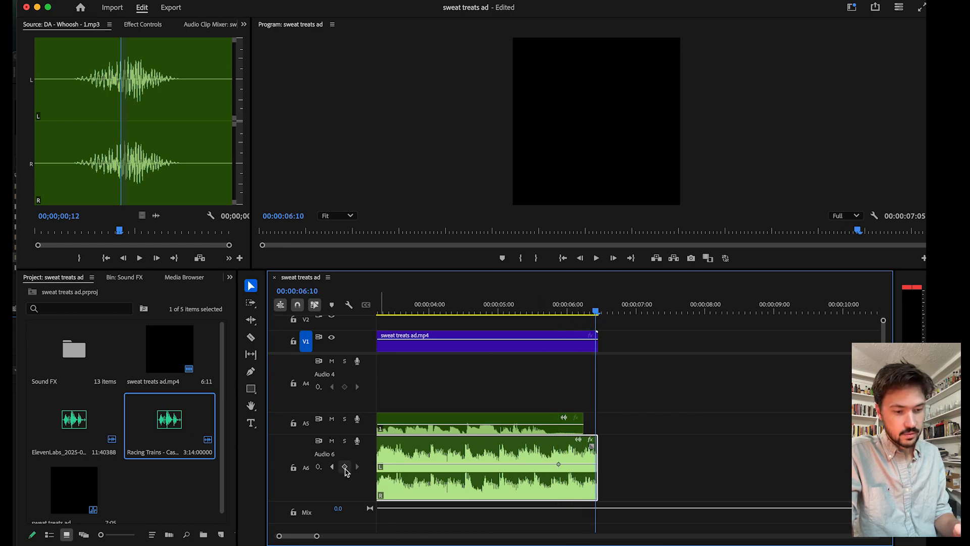
click(345, 467)
Pull the second volume keyframe down to the lowest level at the end of the music clip to fade it out.
alt+scroll(601, 472, up, 5)
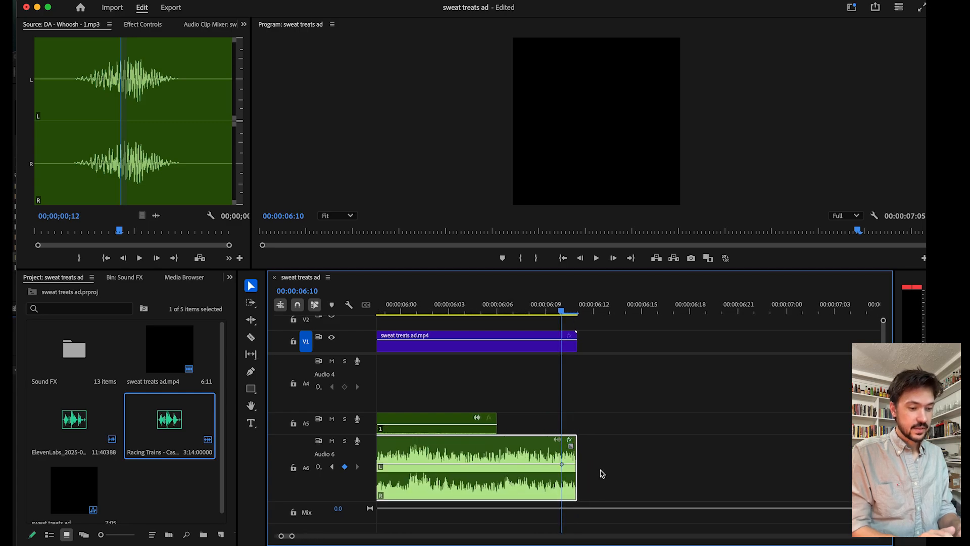
alt+scroll(515, 486, up, 2)
alt+scroll(516, 486, down, 3)
super+click(461, 464)
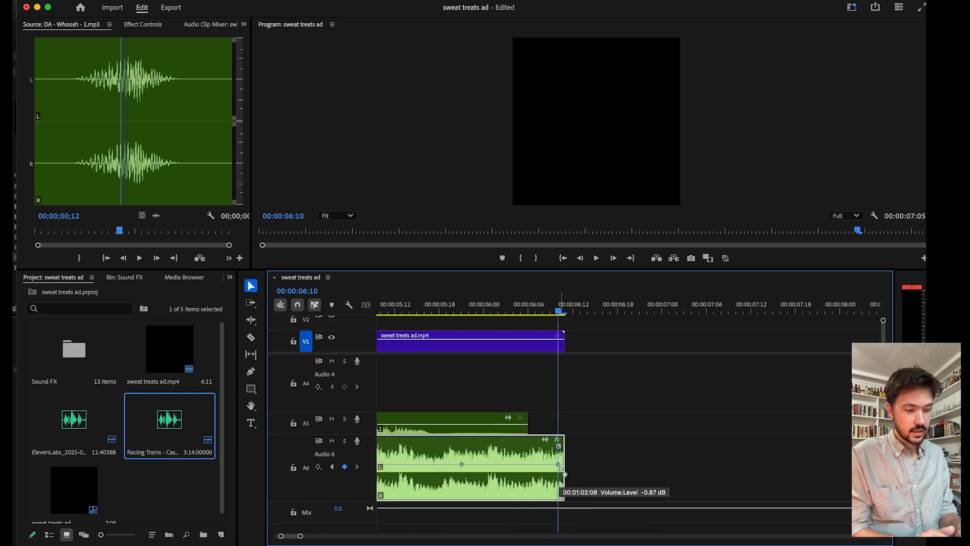
drag(559, 465, 563, 496)
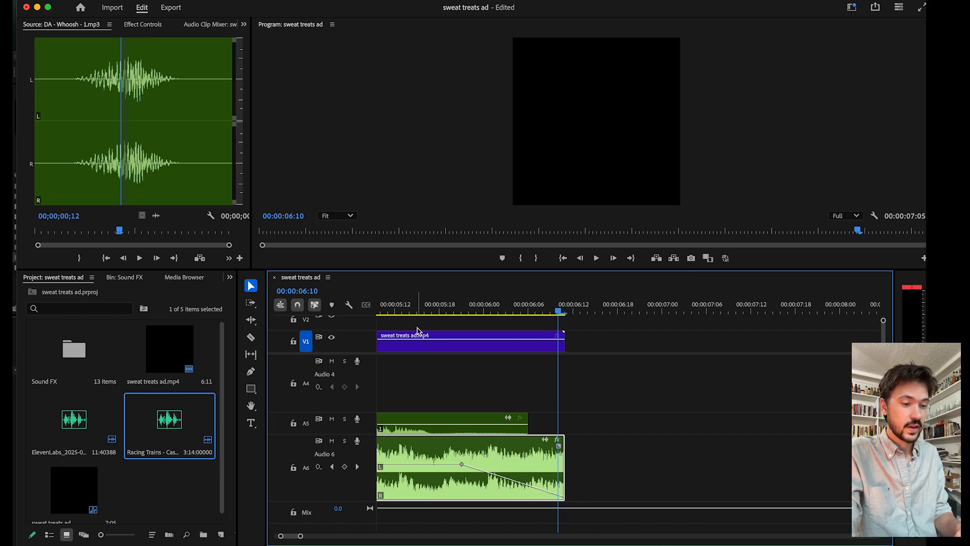
Play the faded ending, then play a longer stretch of the sequence to check the fade-out in context.
click(404, 310)
key(space)
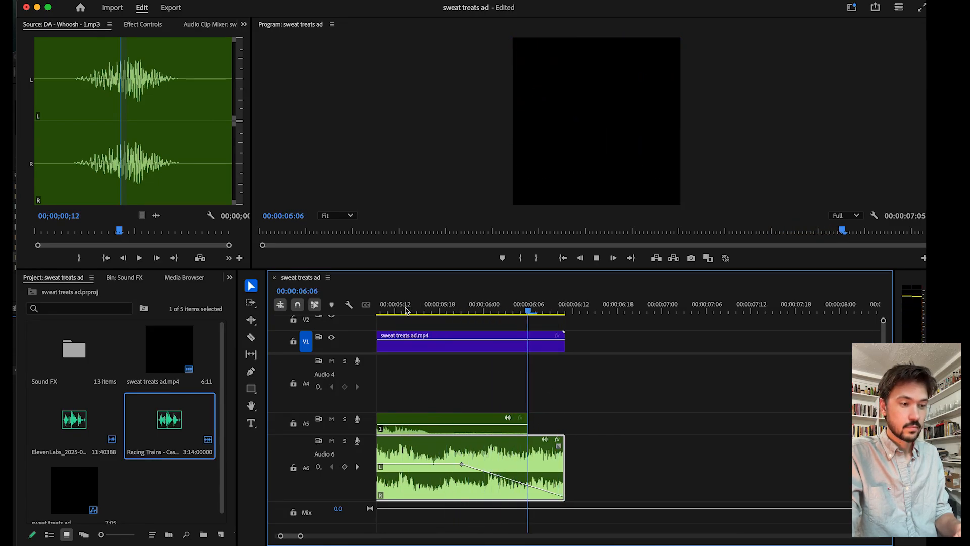
key(space)
key(space)
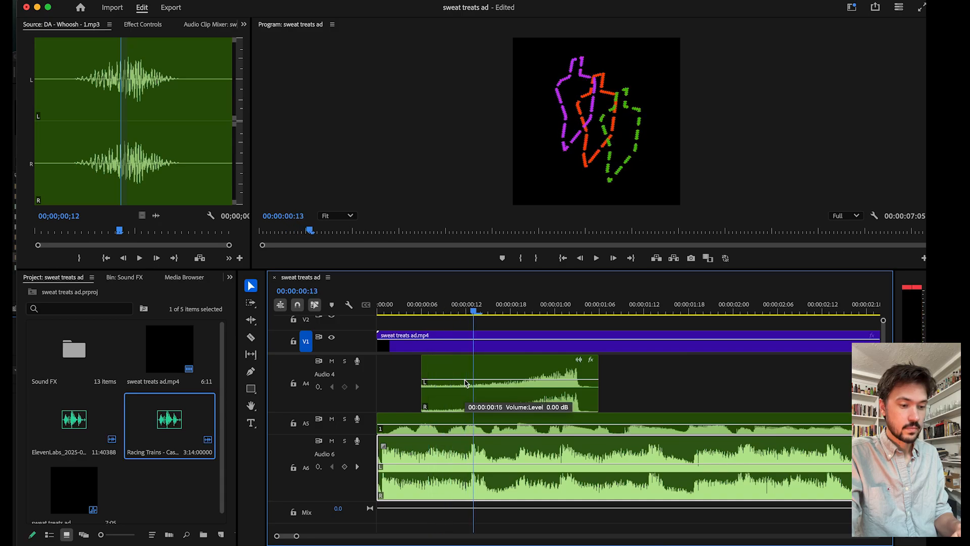
key(minus)
key(minus)
key(minus)
click(483, 312)
key(space)
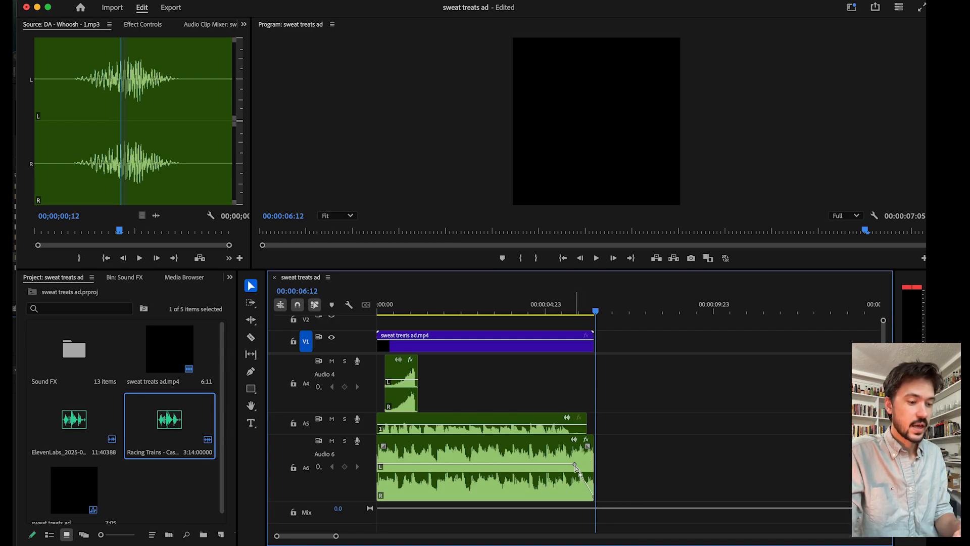
Move the first volume keyframe on A6 earlier for a longer fade-out, play the ending from 00:00:04:16, and return to the sequence start.
drag(575, 465, 563, 464)
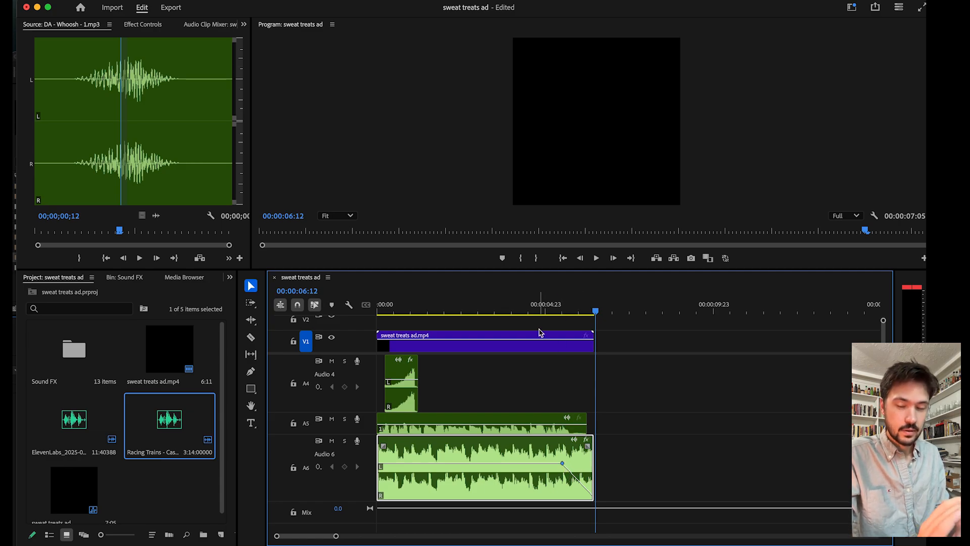
click(536, 312)
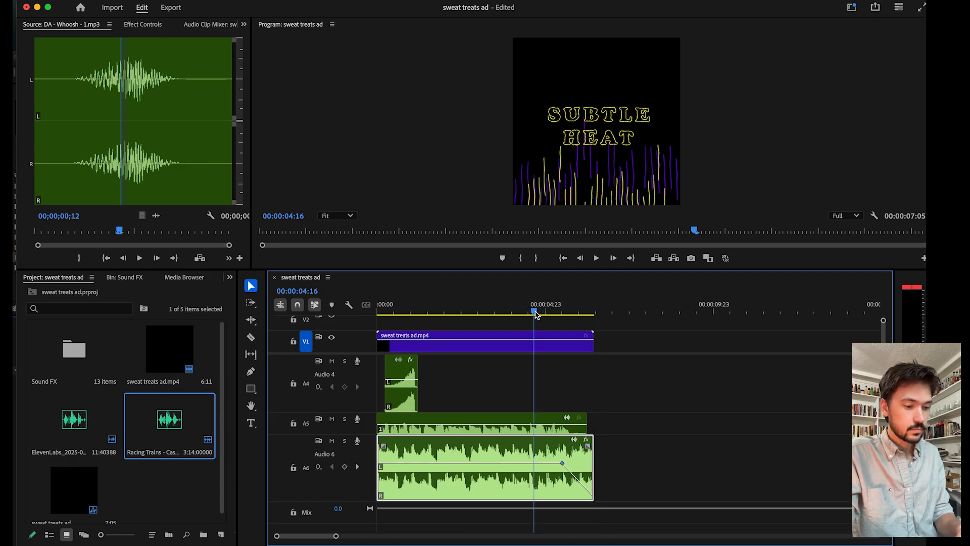
key(space)
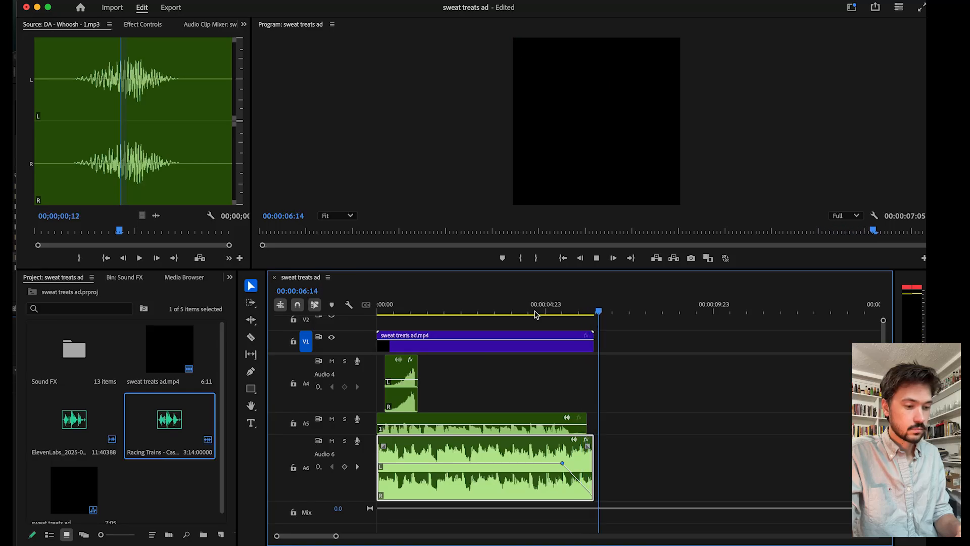
key(space)
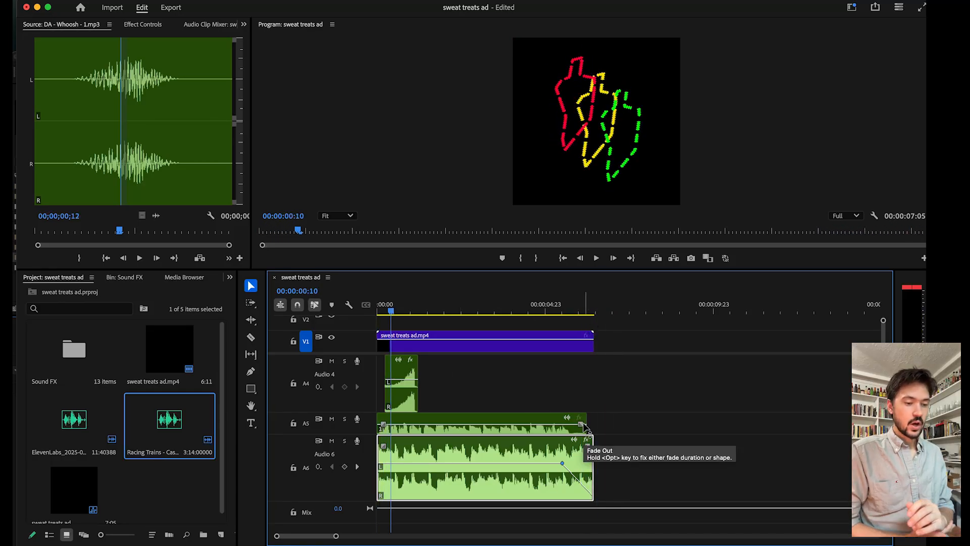
drag(389, 311, 349, 311)
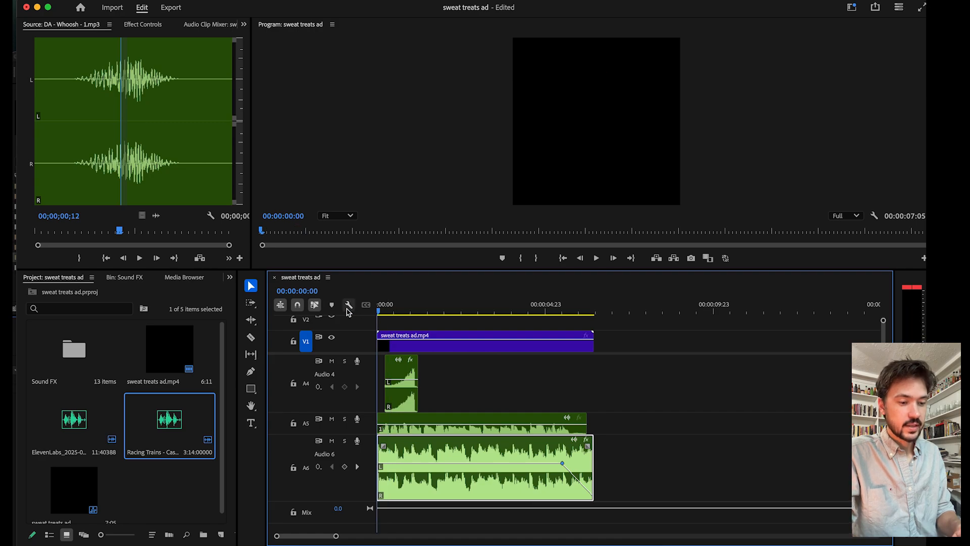
Play the opening of the sequence and switch to the Audio workspace.
key(space)
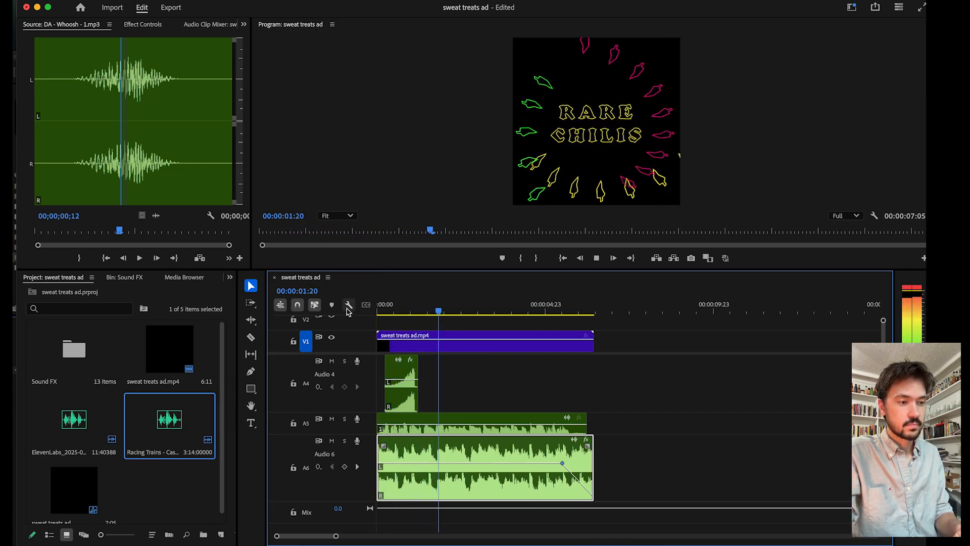
key(space)
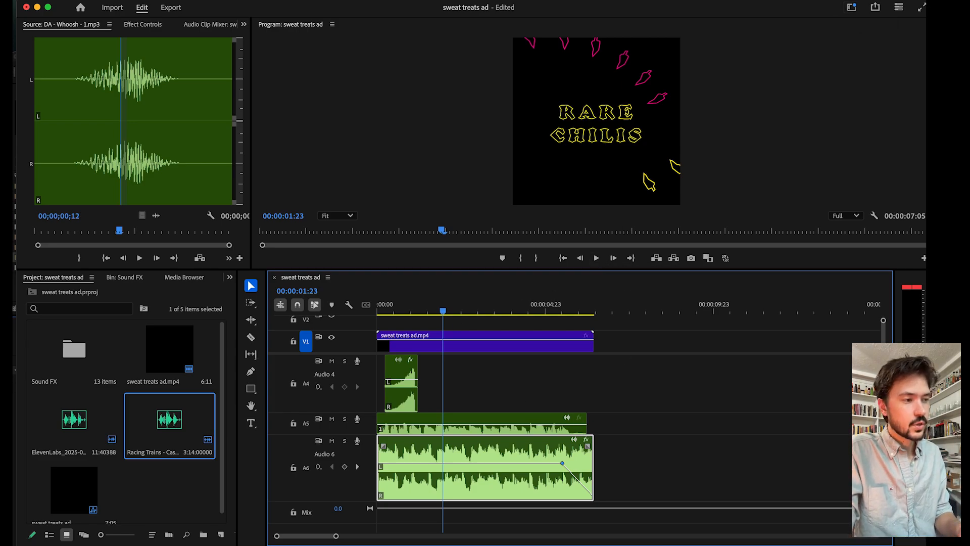
click(852, 9)
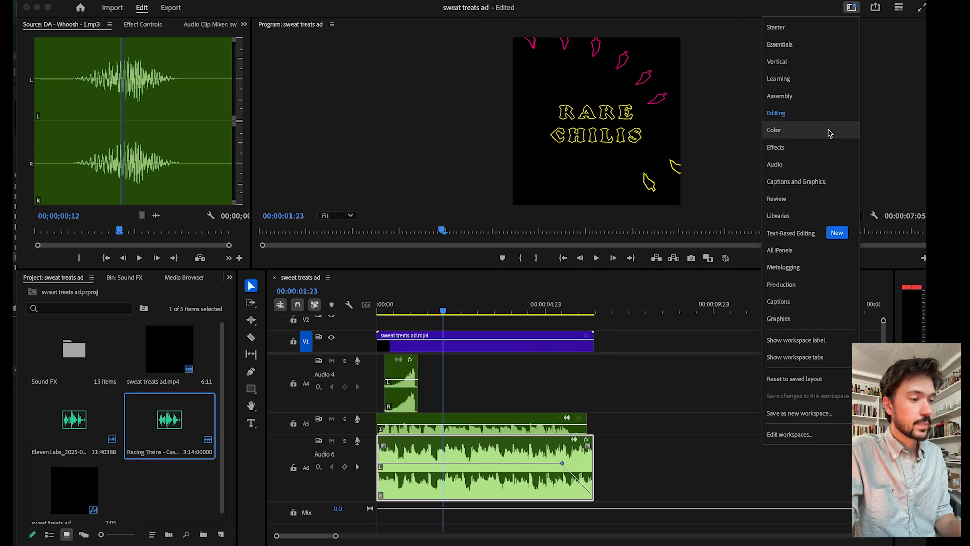
click(777, 164)
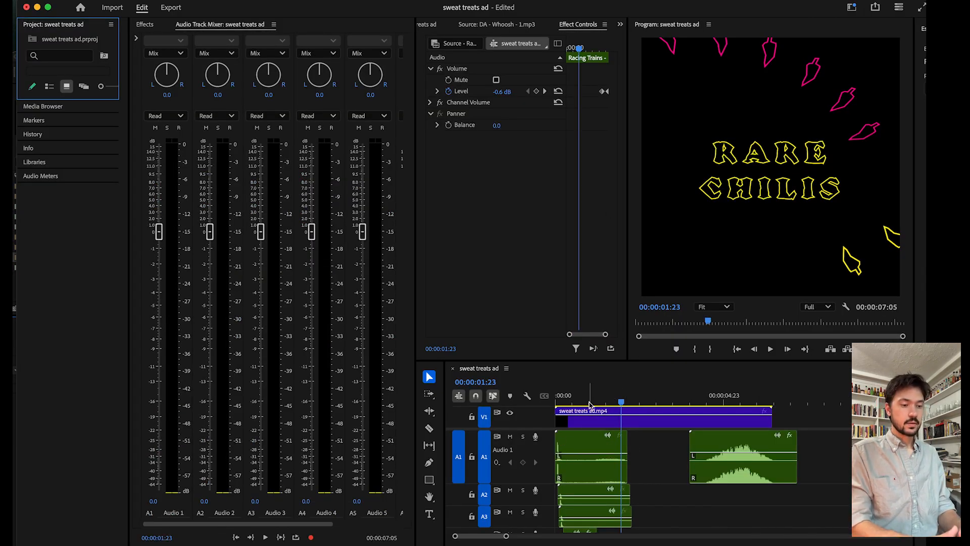
Play several stretches of the sequence and compare the levels of the music, voice-over and mix in the Audio Track Mixer.
key(space)
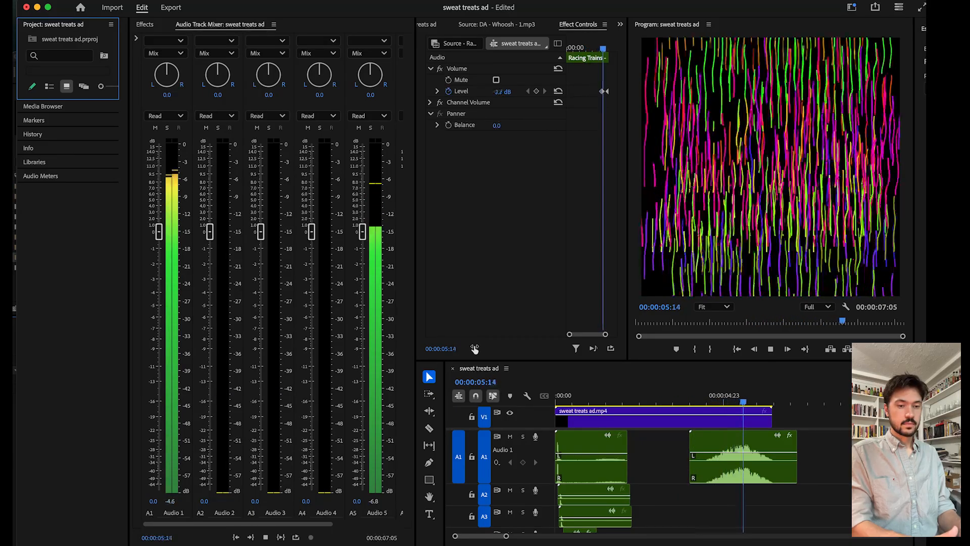
key(space)
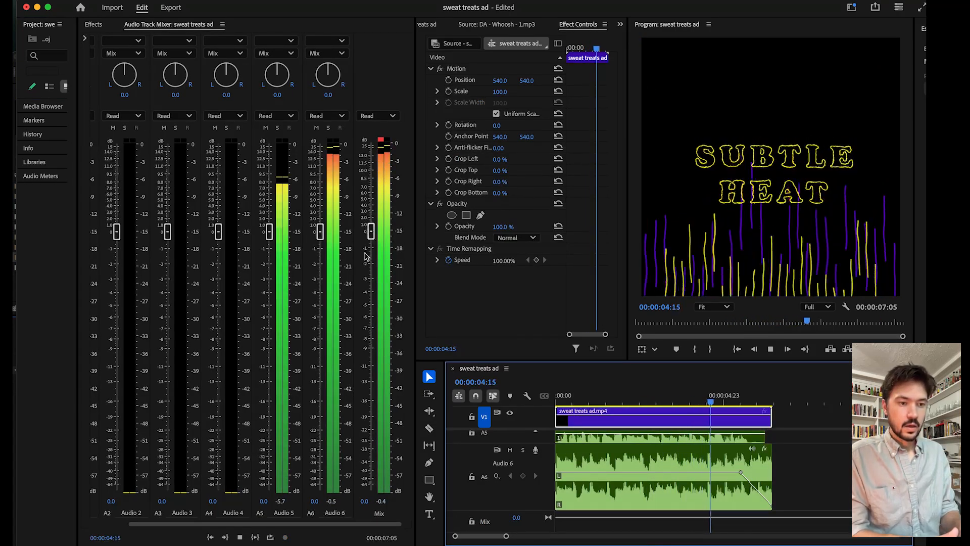
key(space)
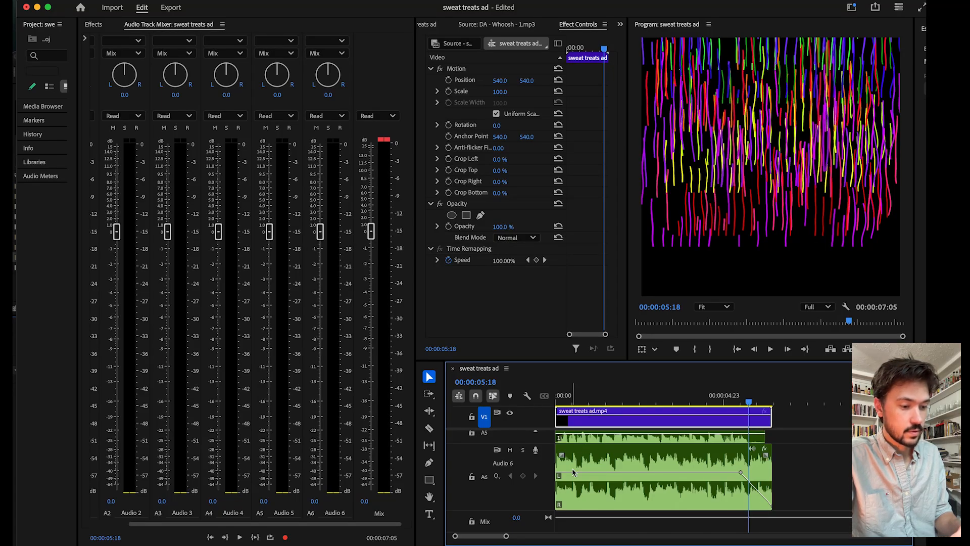
click(599, 461)
drag(686, 409, 618, 412)
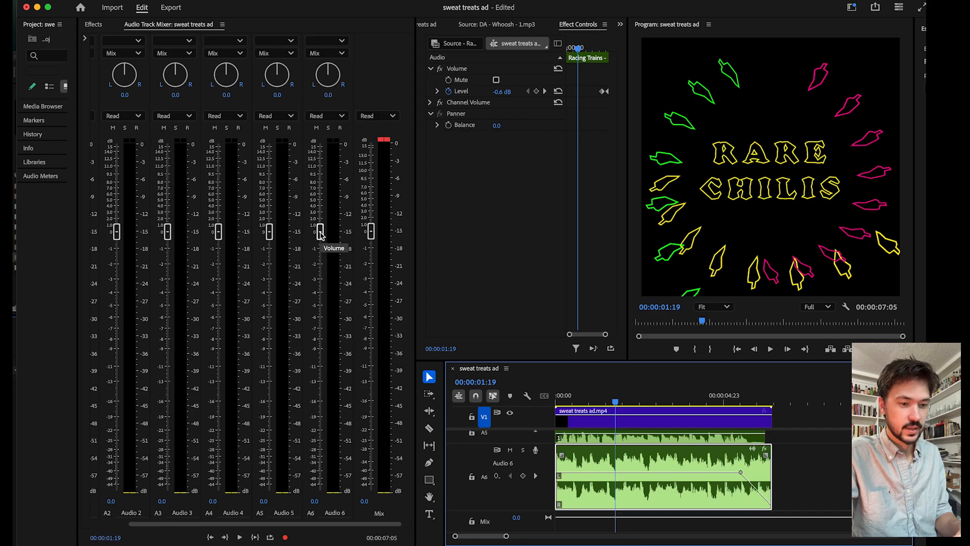
key(space)
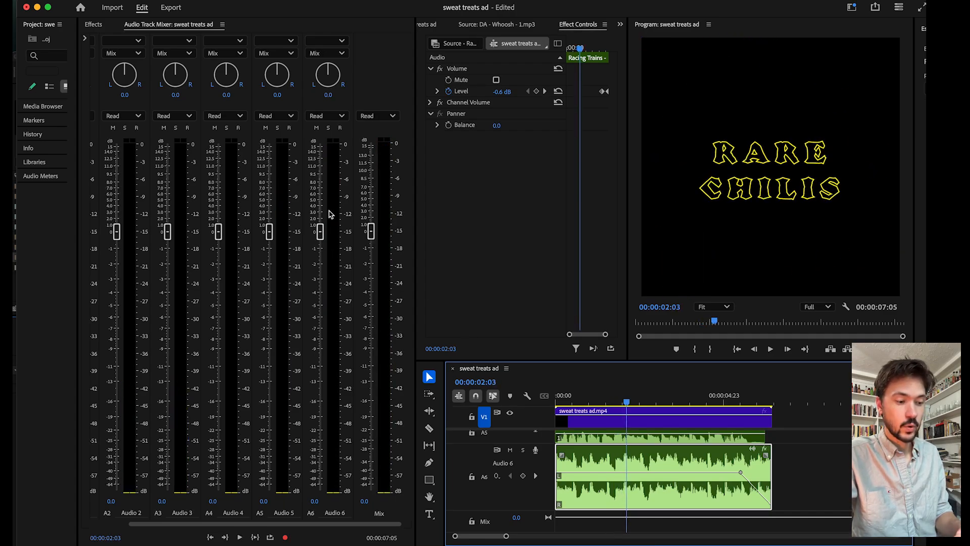
key(space)
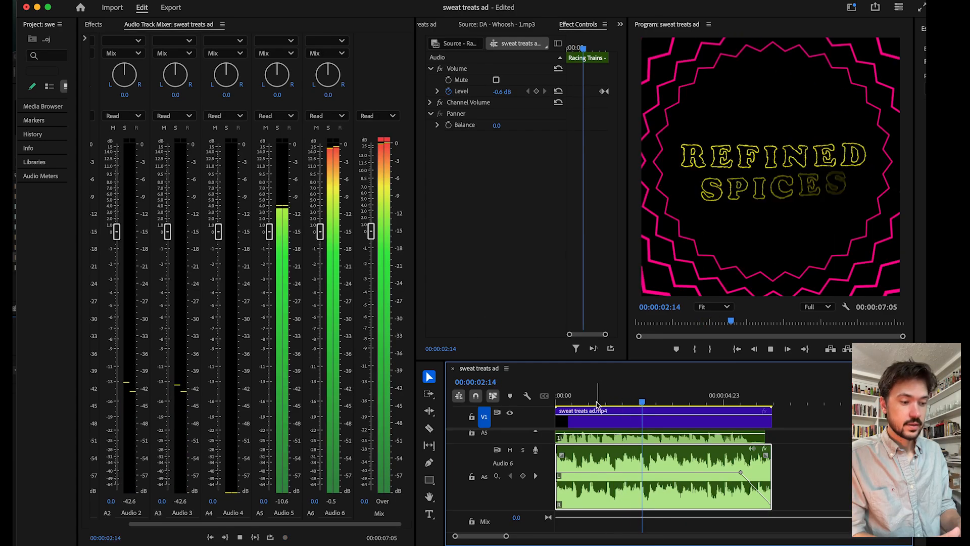
Lower the Audio 6 music track's fader to -21.9 dB while playing the sequence.
click(570, 402)
key(space)
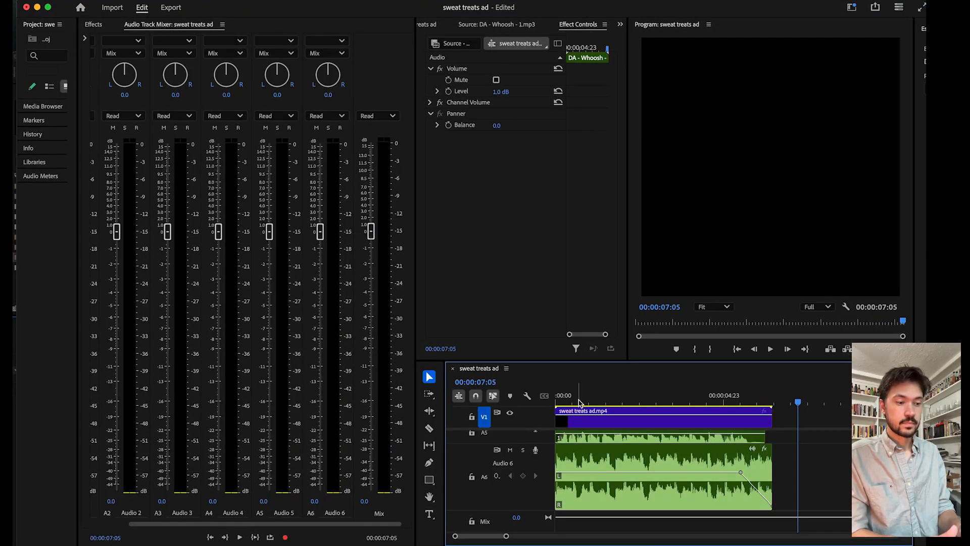
key(space)
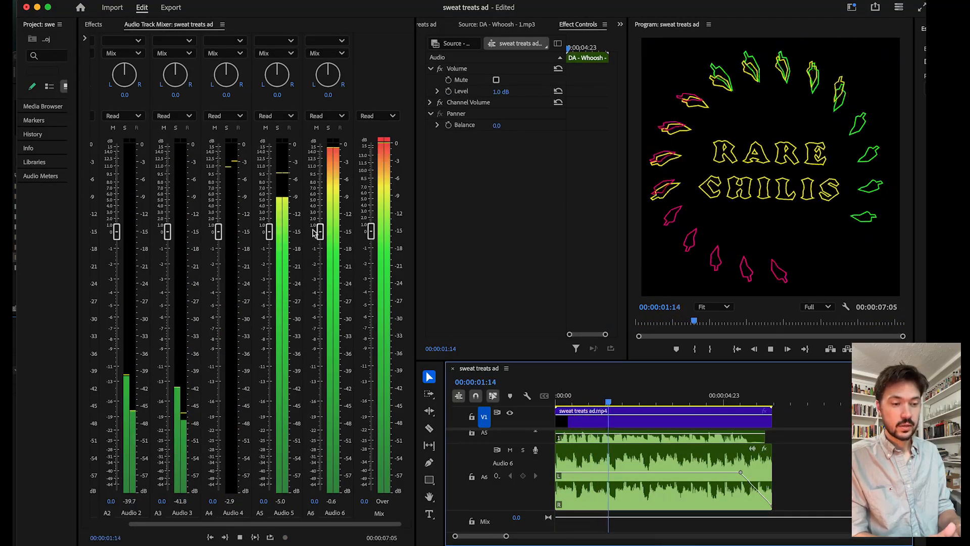
drag(320, 232, 321, 341)
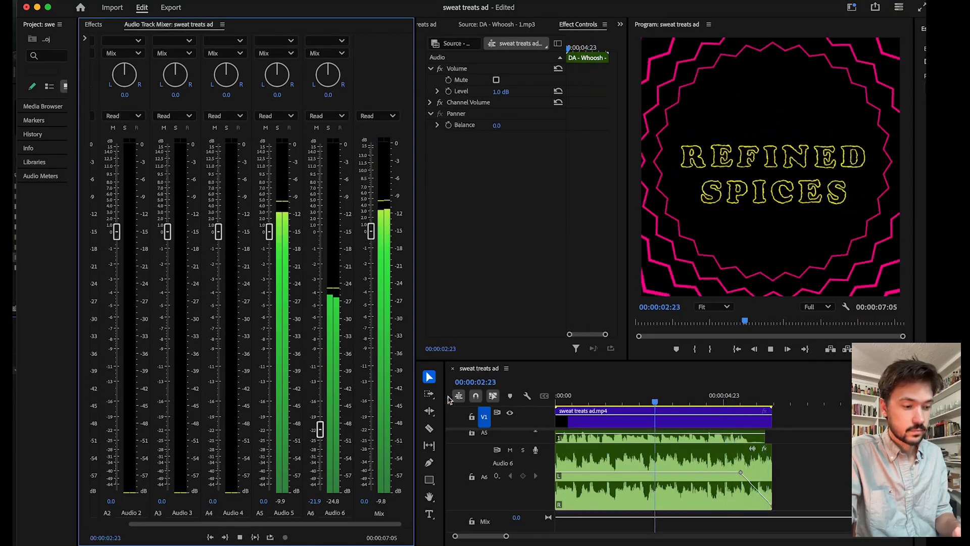
key(space)
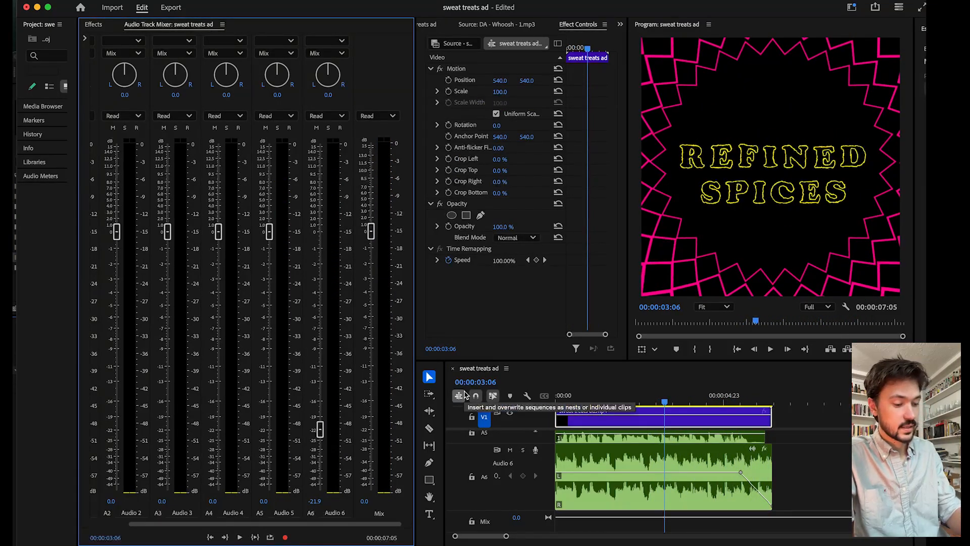
Replay the sequence from the start and set the Audio 6 music track's fader to -15.4 dB.
key(XF86AudioRaiseVolume)
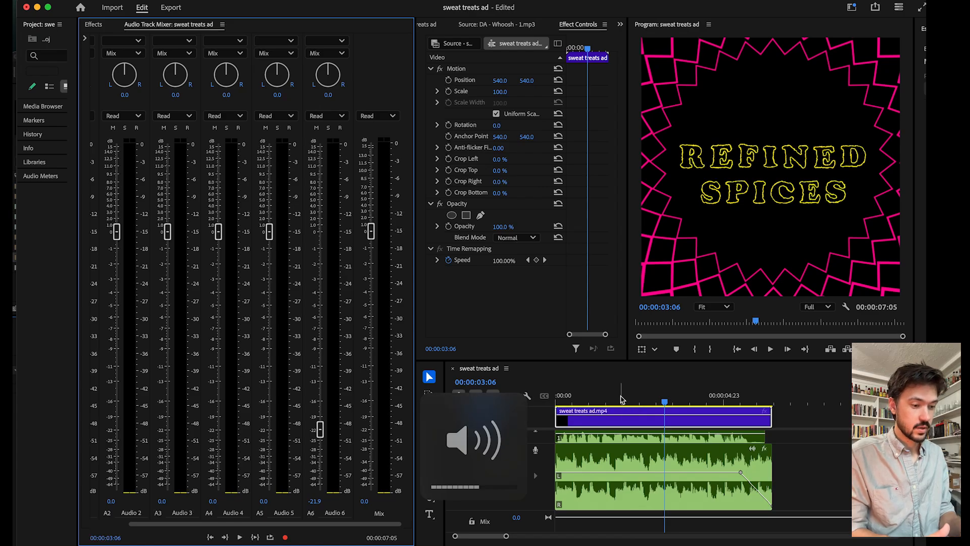
drag(573, 401, 523, 402)
key(space)
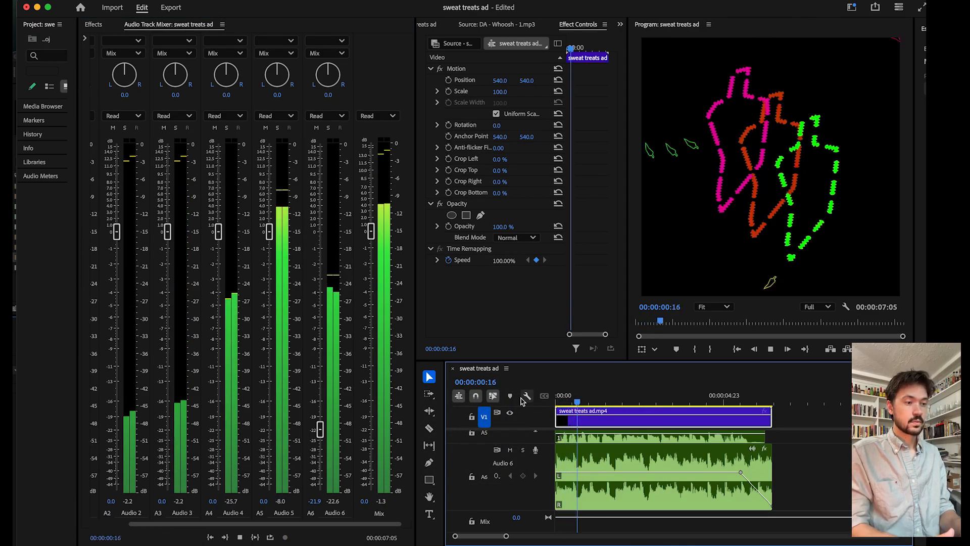
drag(320, 429, 318, 399)
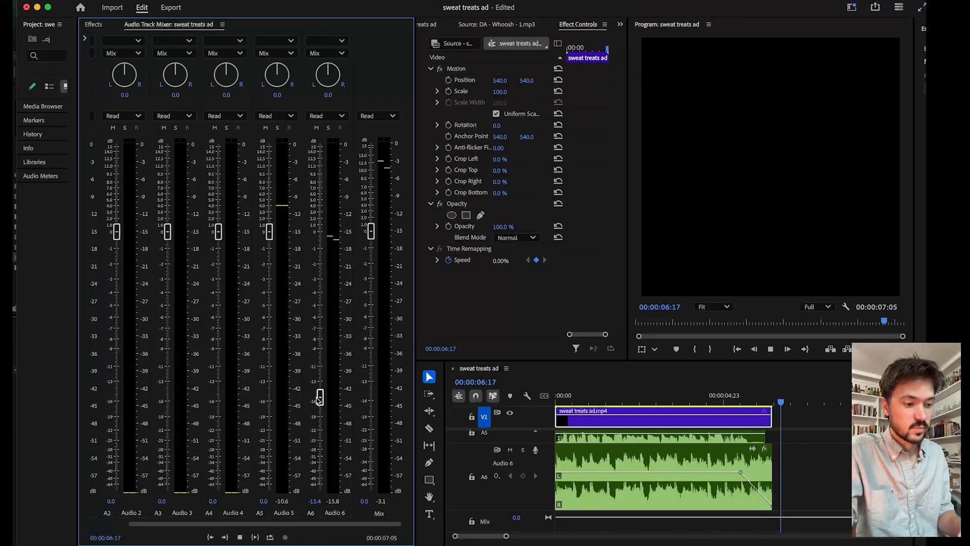
key(space)
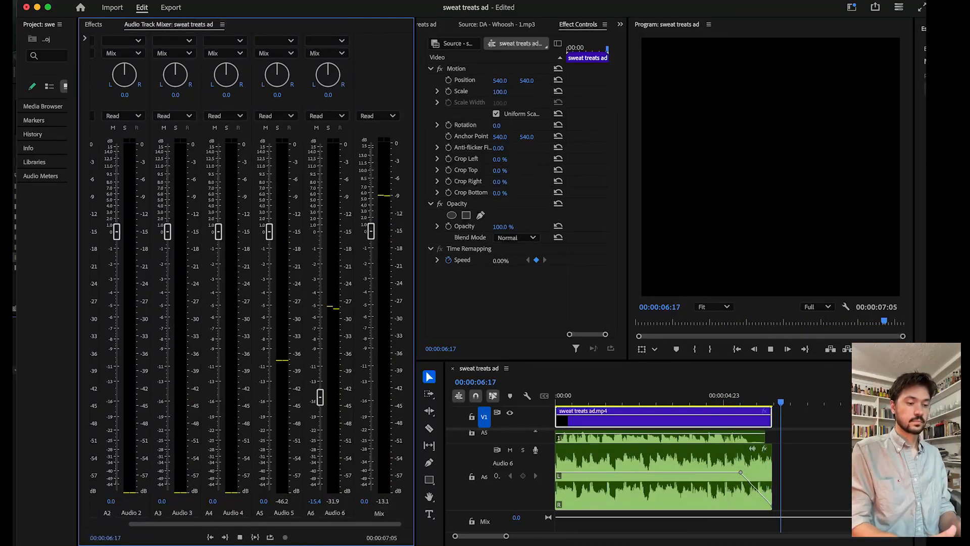
Play the opening to check the music level against the other tracks, and return the playhead to 00:00:00:06.
scroll(836, 467, up, 5)
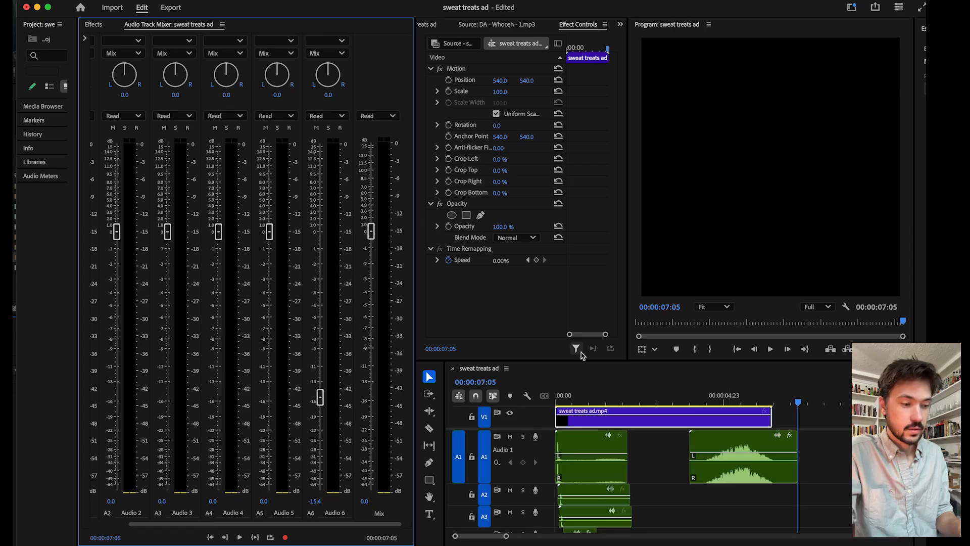
key(space)
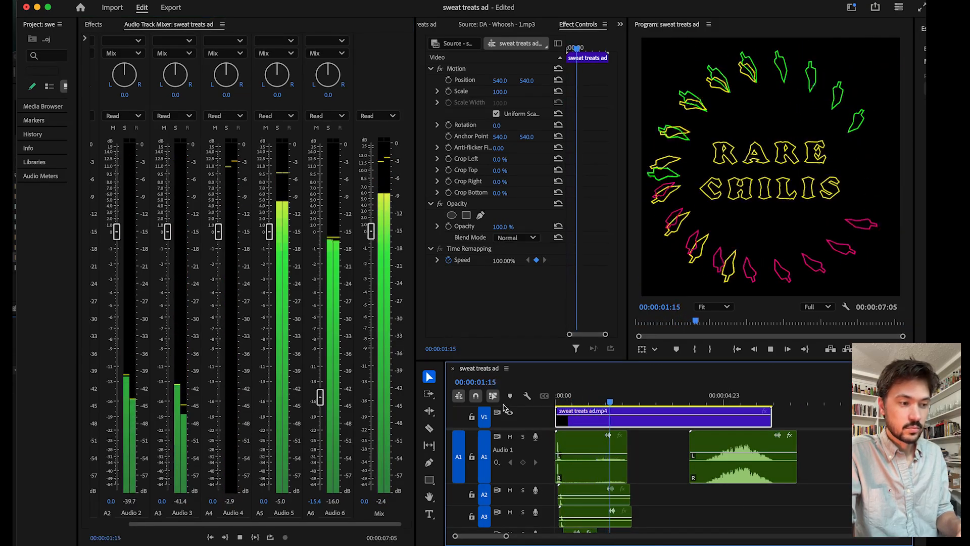
key(space)
key(space)
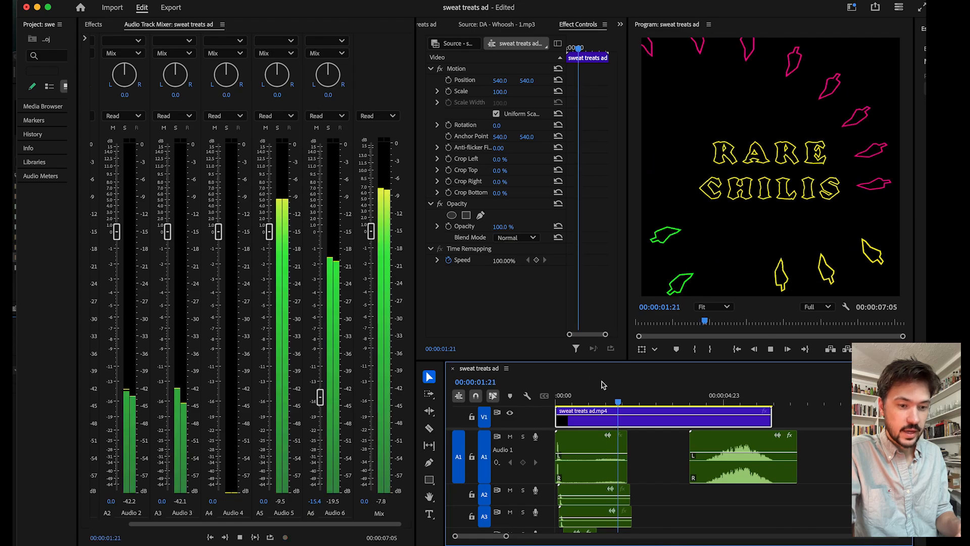
click(570, 401)
mouse_move(570, 401)
mouse_down()
mouse_move(544, 405)
mouse_move(564, 403)
mouse_up()
Lower the volume of the Pop - 04.mp3 clip on A1 to -4.3 dB.
scroll(598, 464, up, 10)
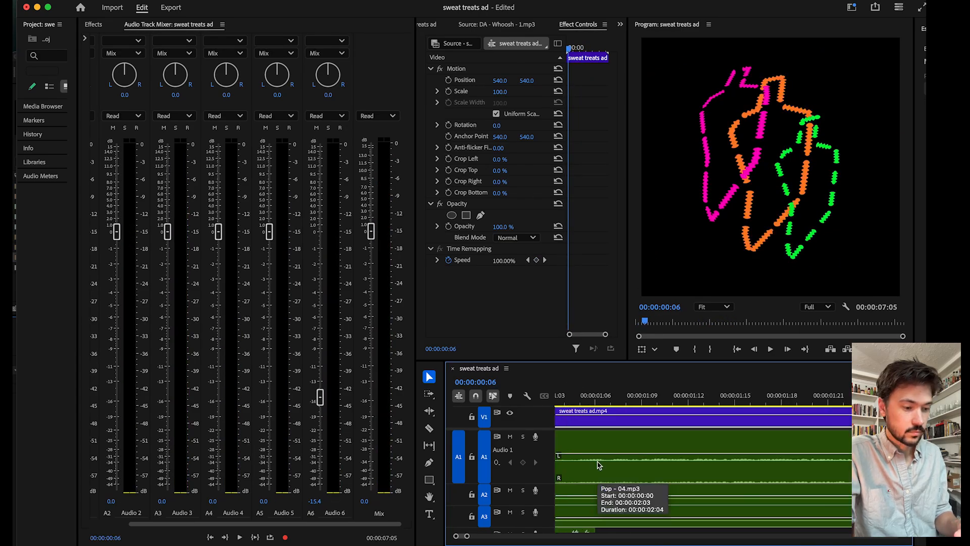
scroll(598, 463, down, 8)
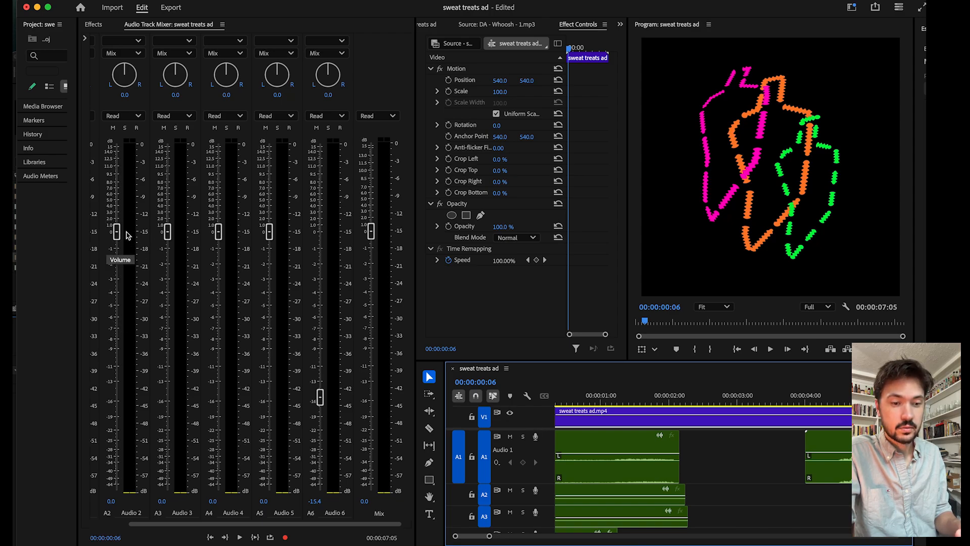
scroll(634, 460, down, 3)
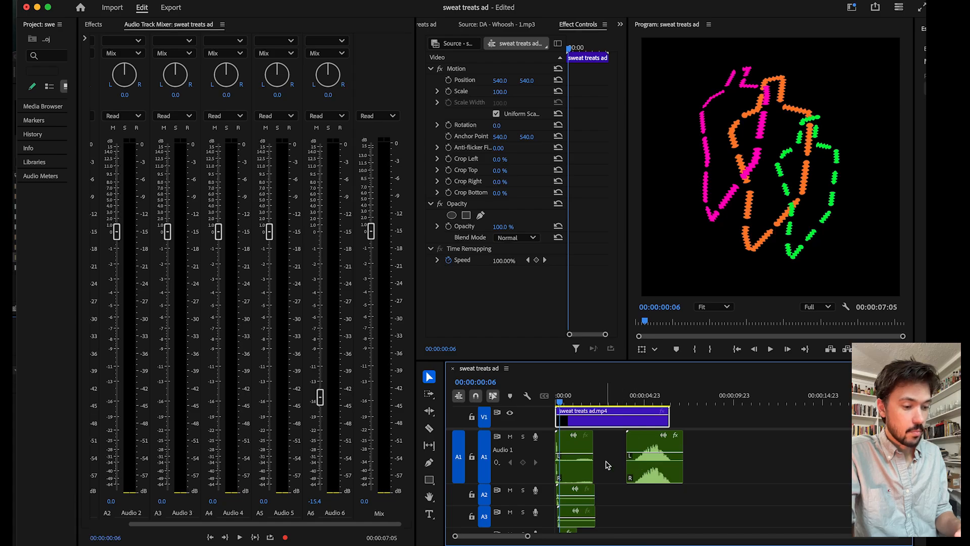
scroll(607, 461, up, 3)
scroll(608, 463, down, 2)
scroll(608, 463, up, 2)
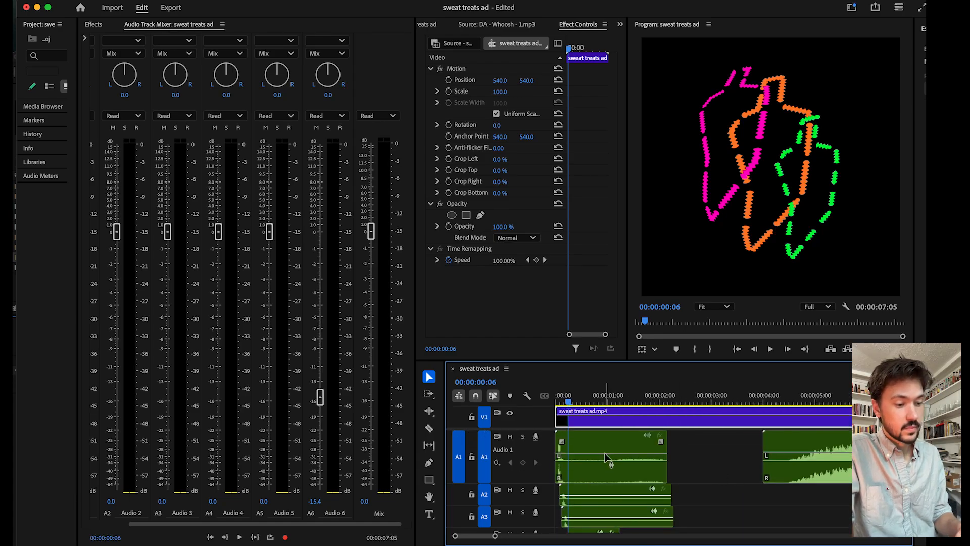
drag(614, 451, 616, 491)
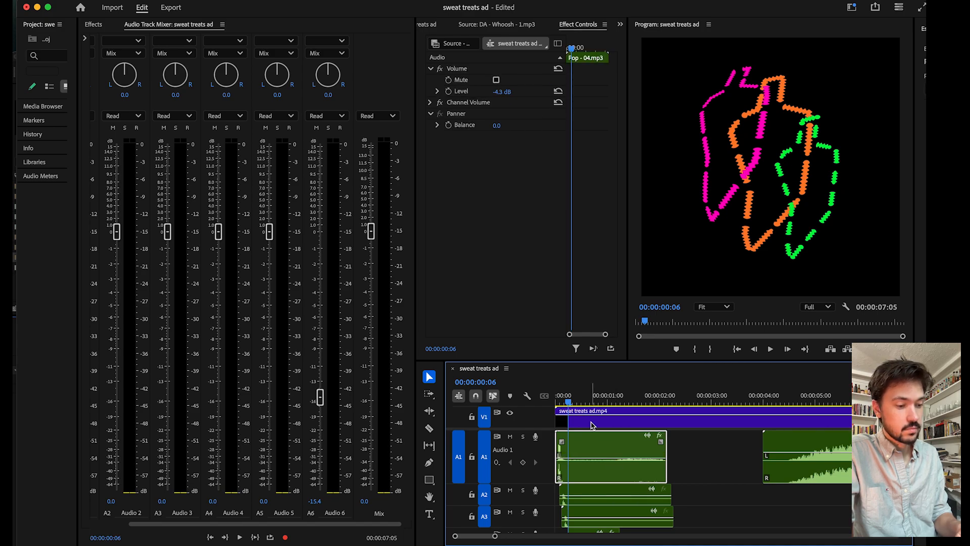
Play the opening briefly and lower the pop clips on A2 and A3, setting the A3 clip's level to -7.6 dB.
key(Home)
key(space)
key(space)
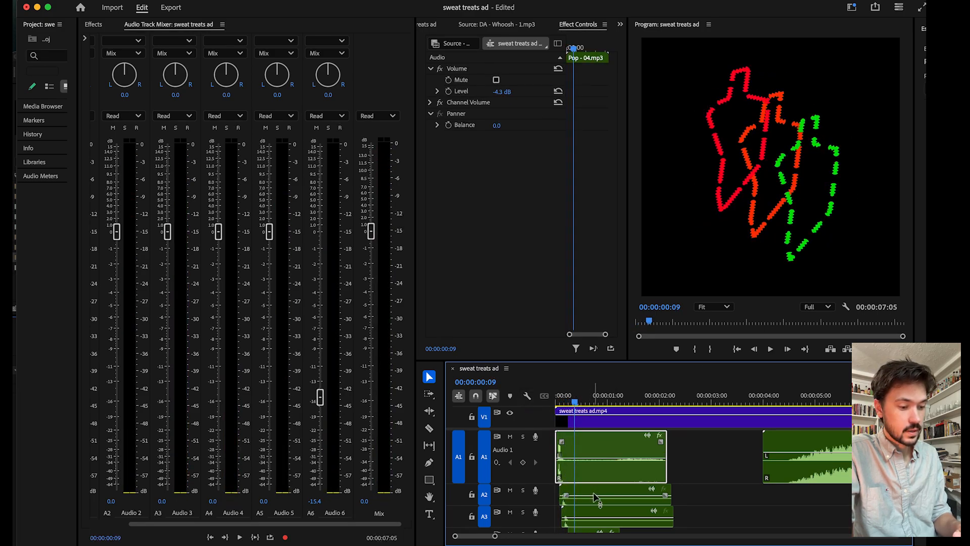
scroll(596, 496, down, 3)
drag(596, 461, 599, 487)
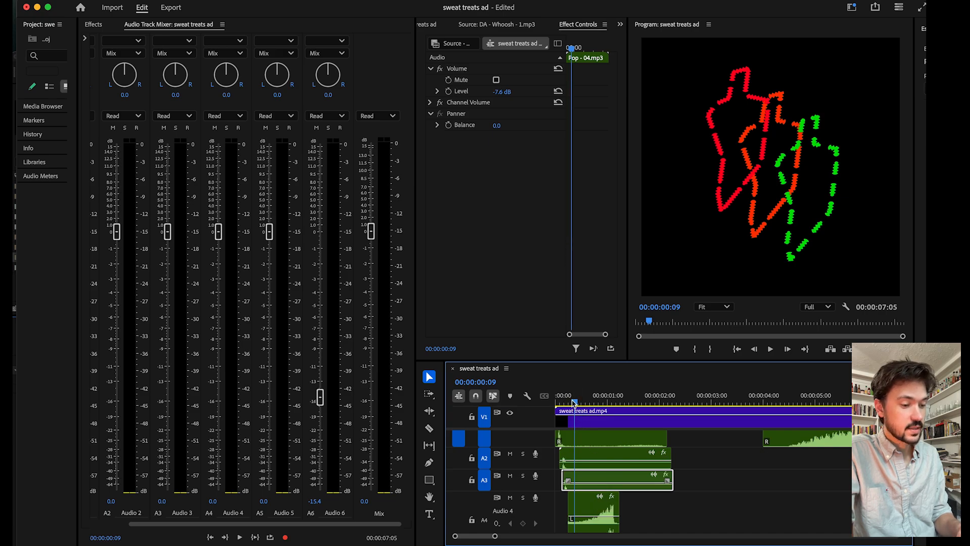
Play the sequence from its start to check the lowered pop sounds against the rest of the mix.
click(562, 419)
key(space)
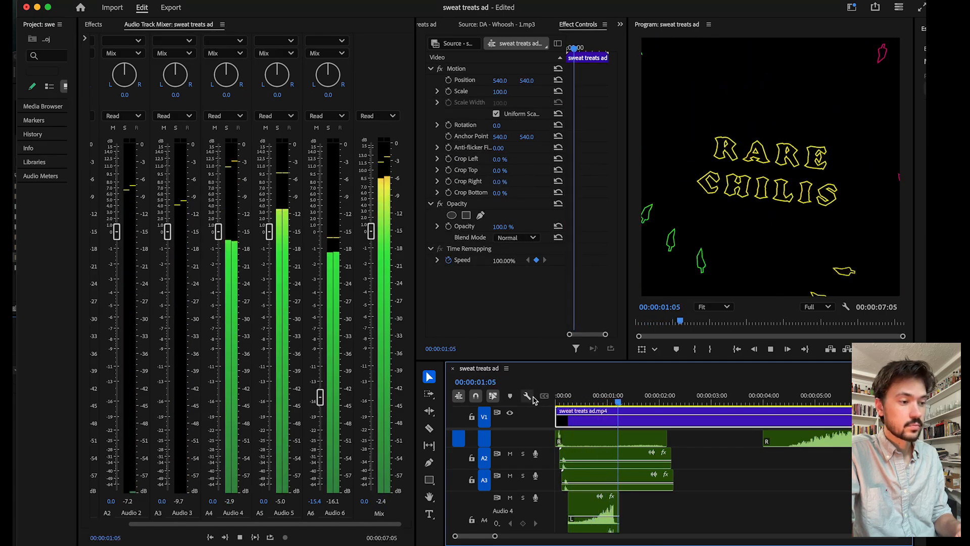
key(space)
click(622, 402)
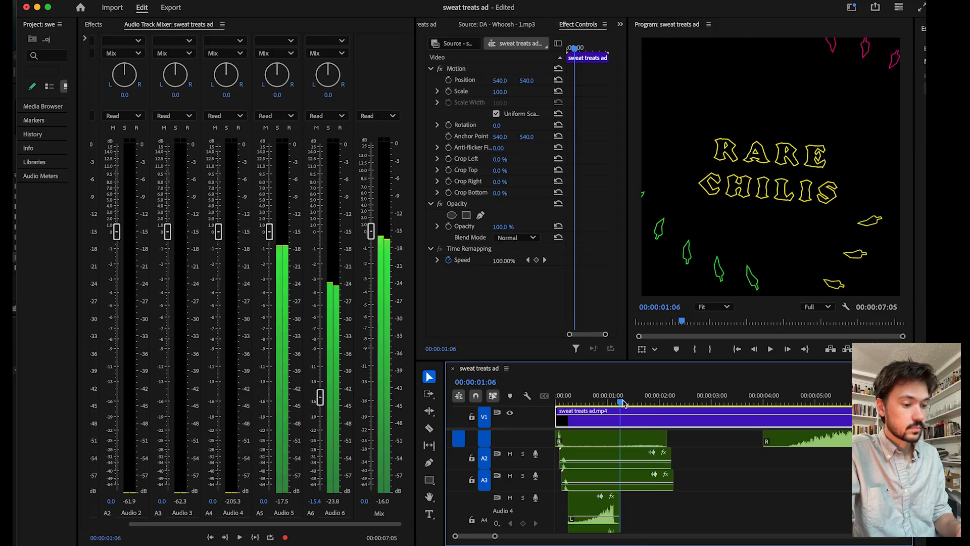
scroll(623, 403, up, 2)
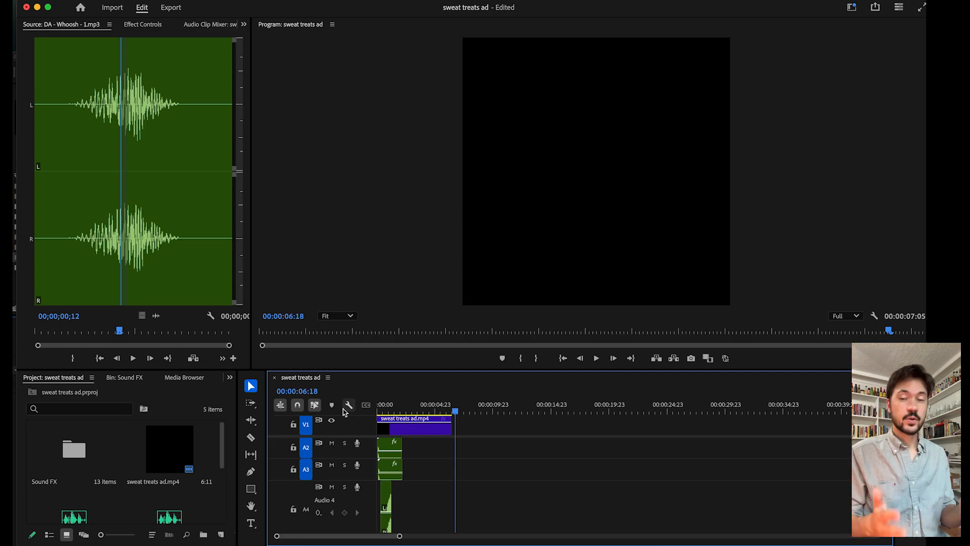
Open the media export settings for the sweat treats ad sequence.
click(360, 180)
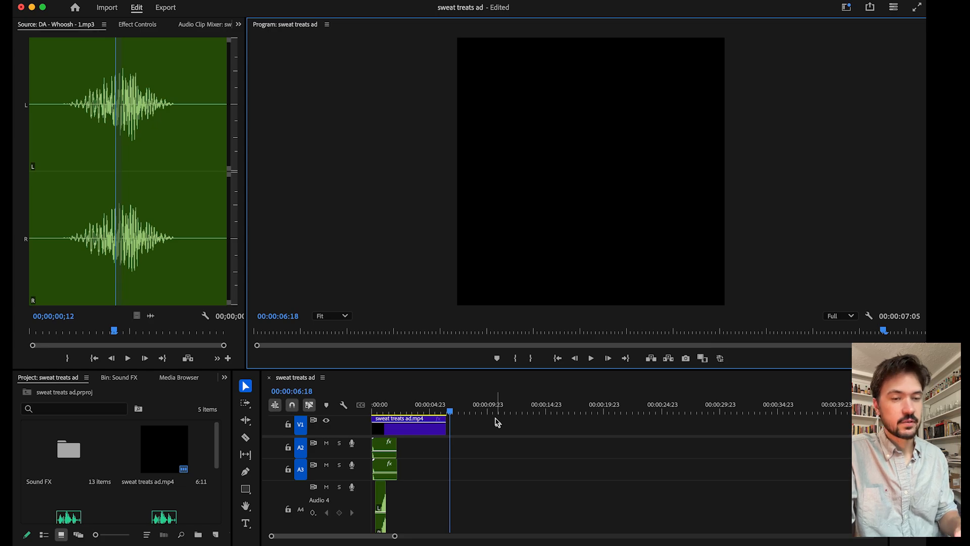
click(98, 0)
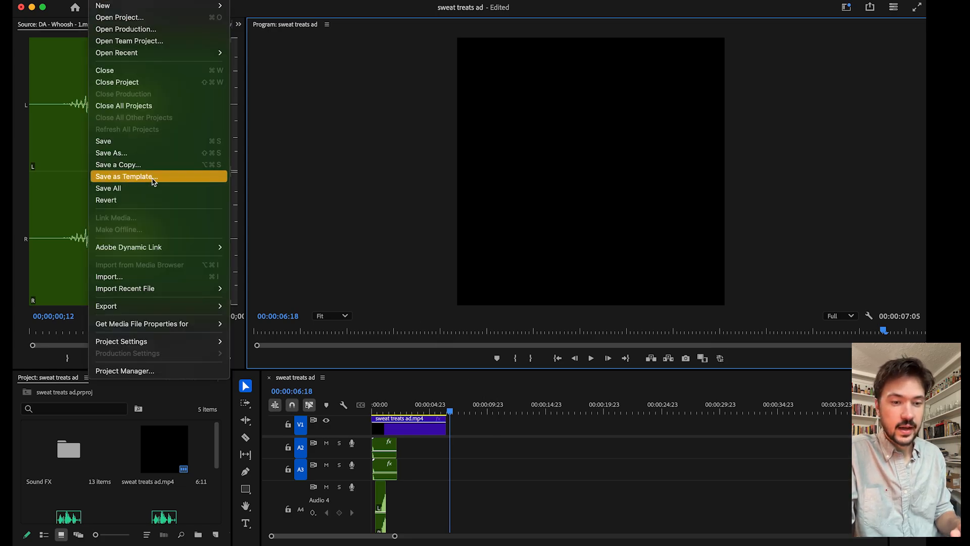
mouse_move(135, 307)
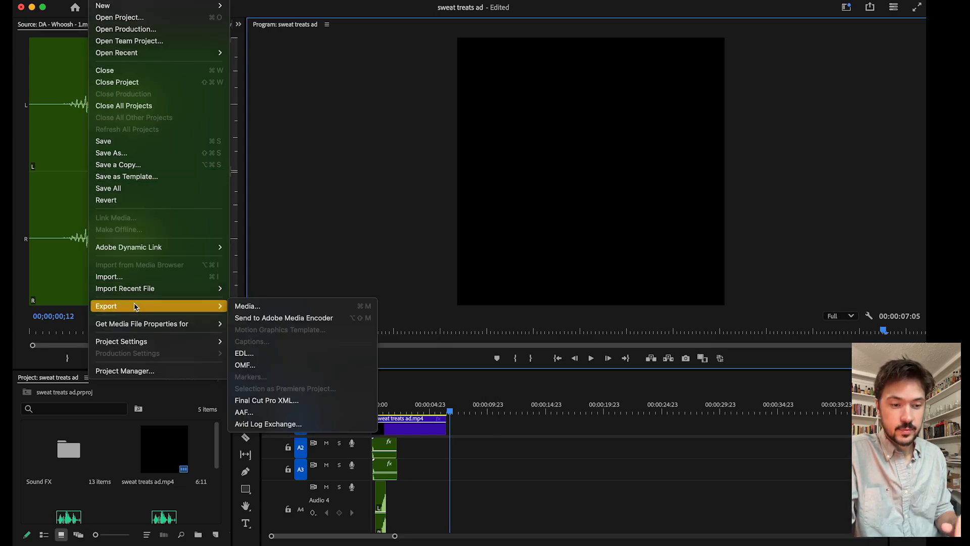
click(293, 307)
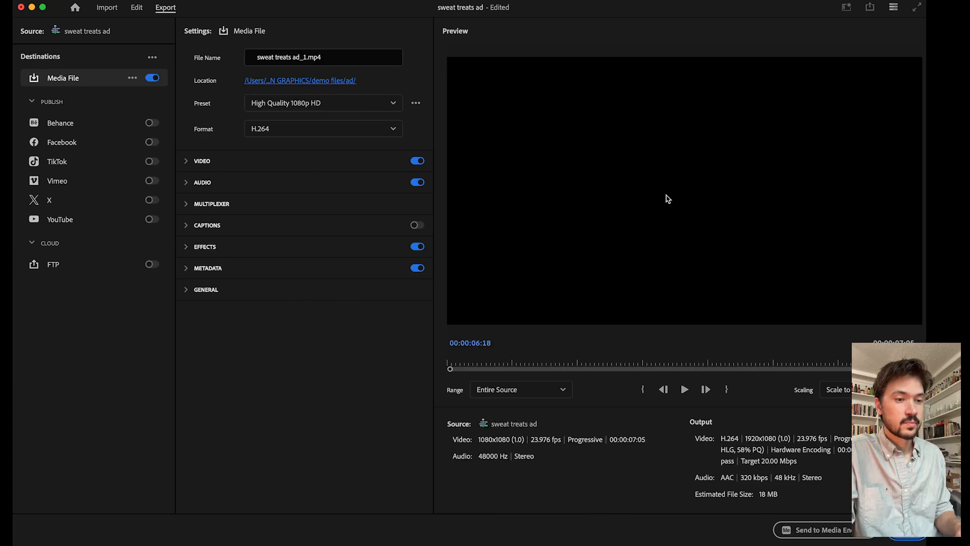
Give the video a custom frame size with unlocked proportions and a width of 1080, and export it as sweat treats ad_1.mp4.
click(312, 81)
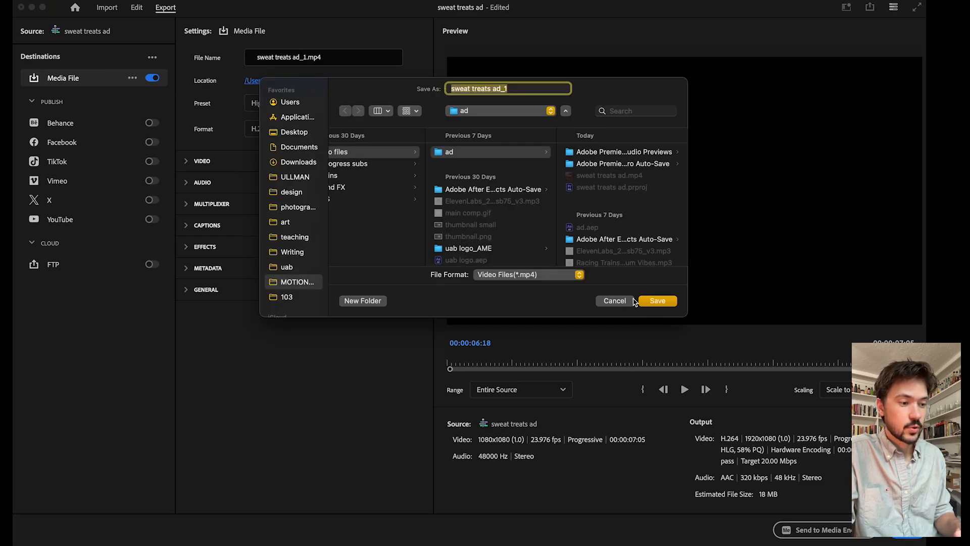
click(618, 302)
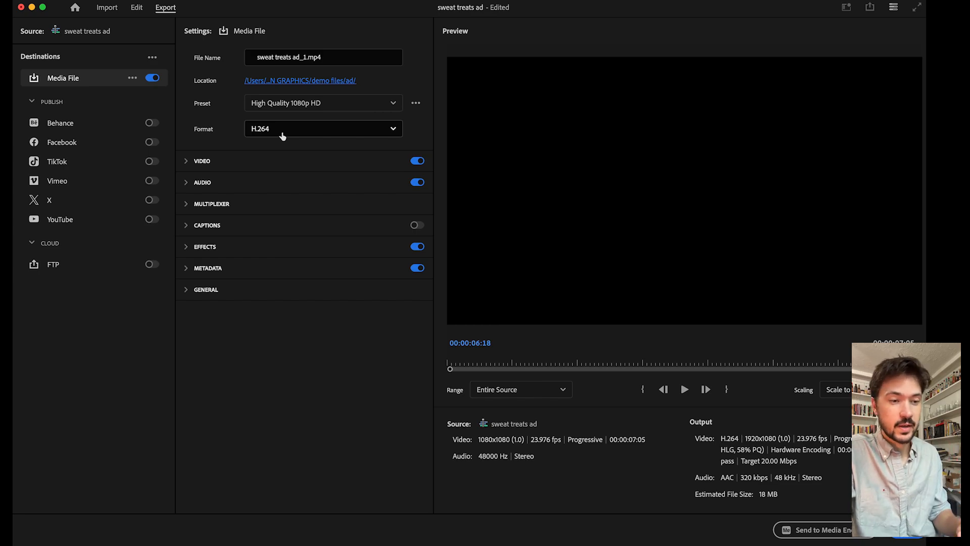
click(186, 162)
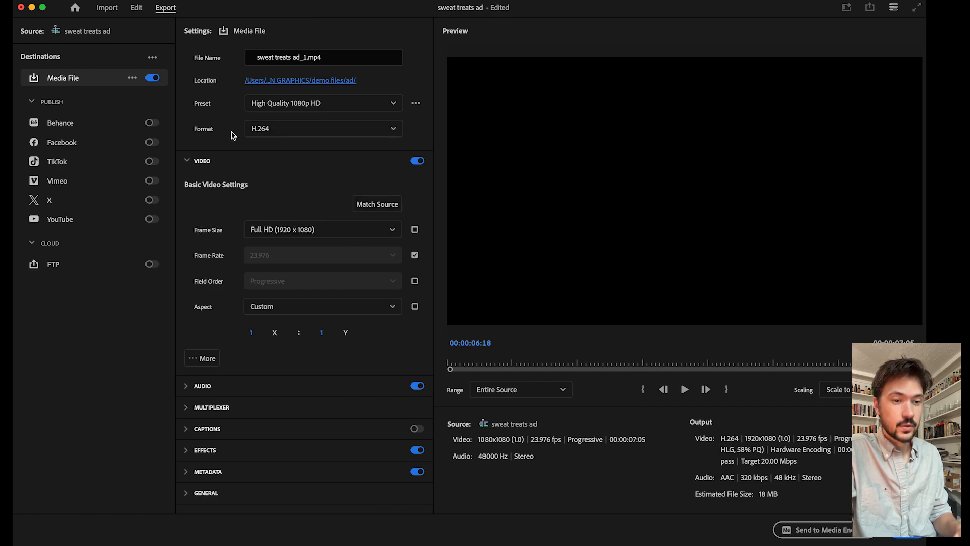
click(299, 233)
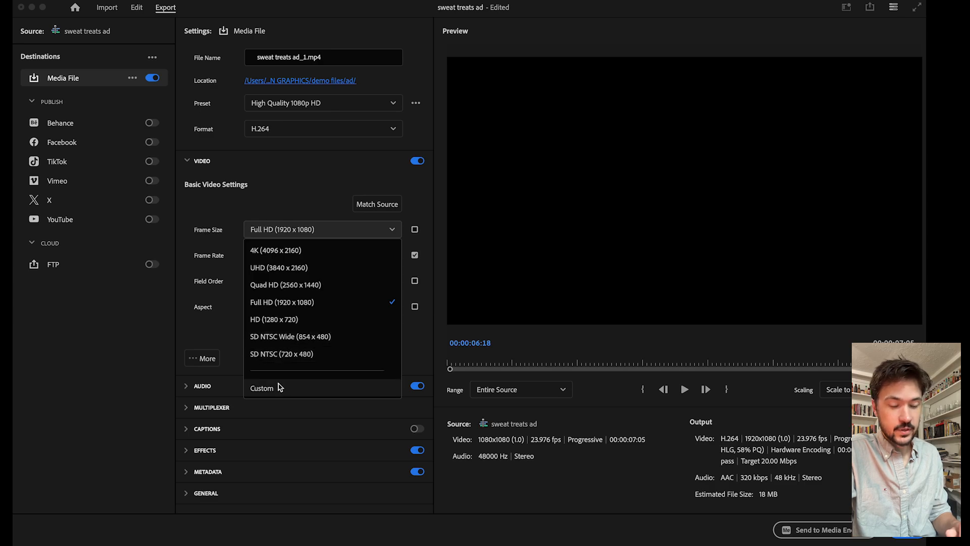
click(277, 387)
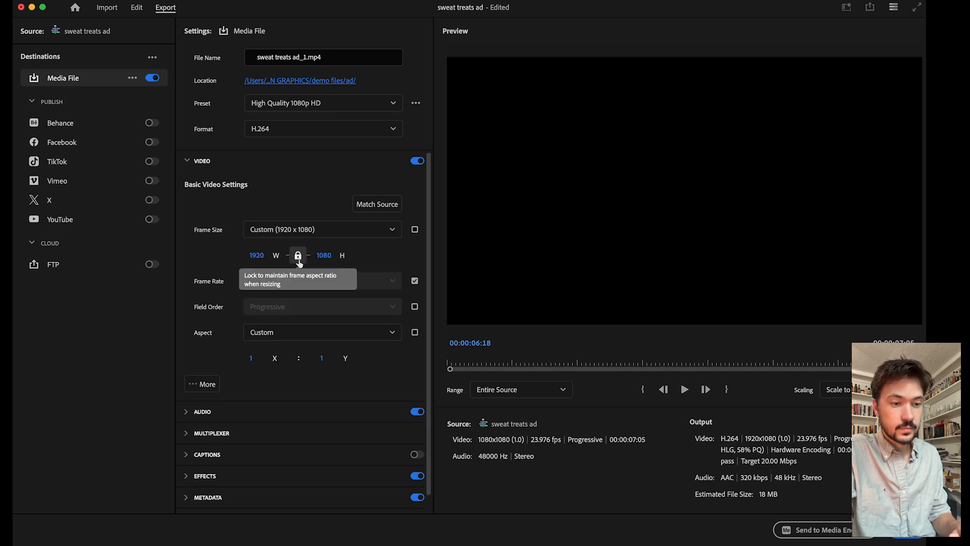
click(298, 256)
click(267, 250)
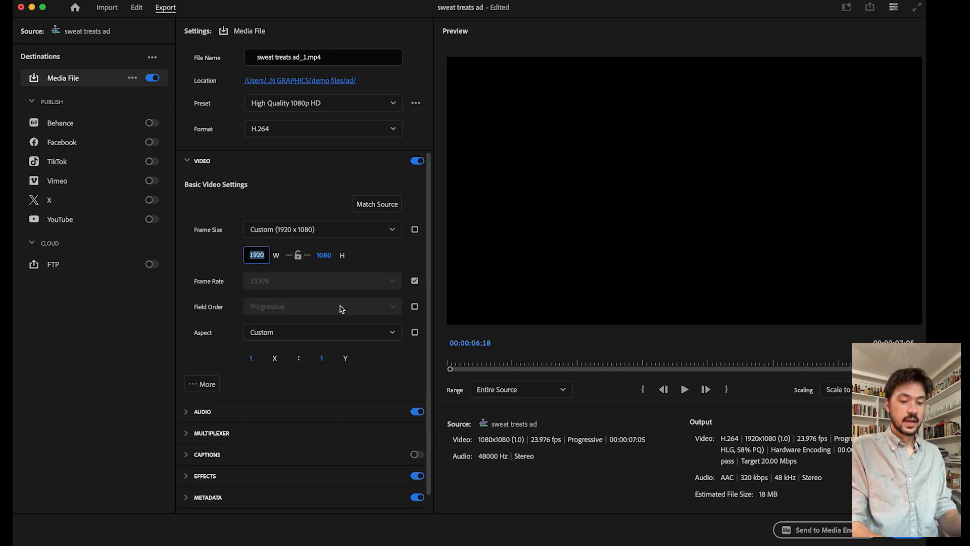
text(1080)
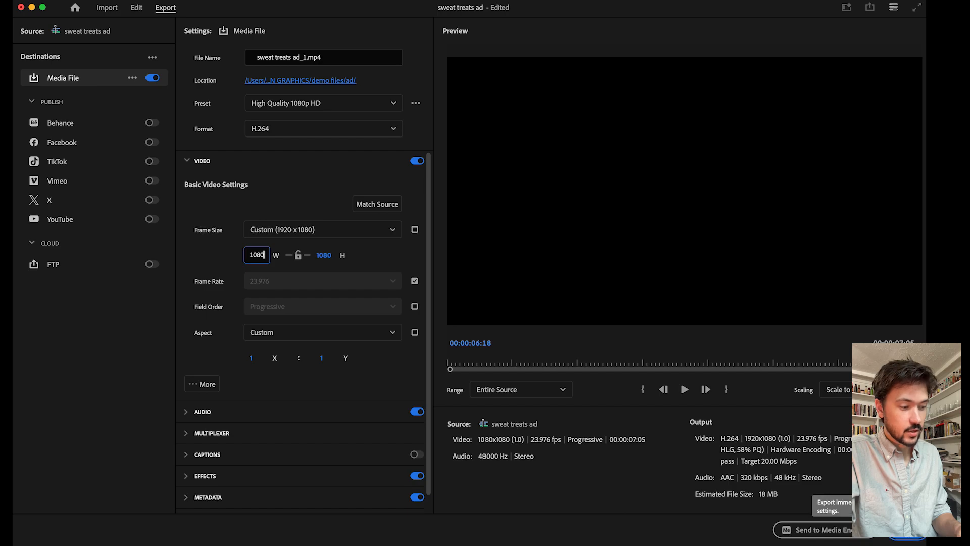
click(907, 531)
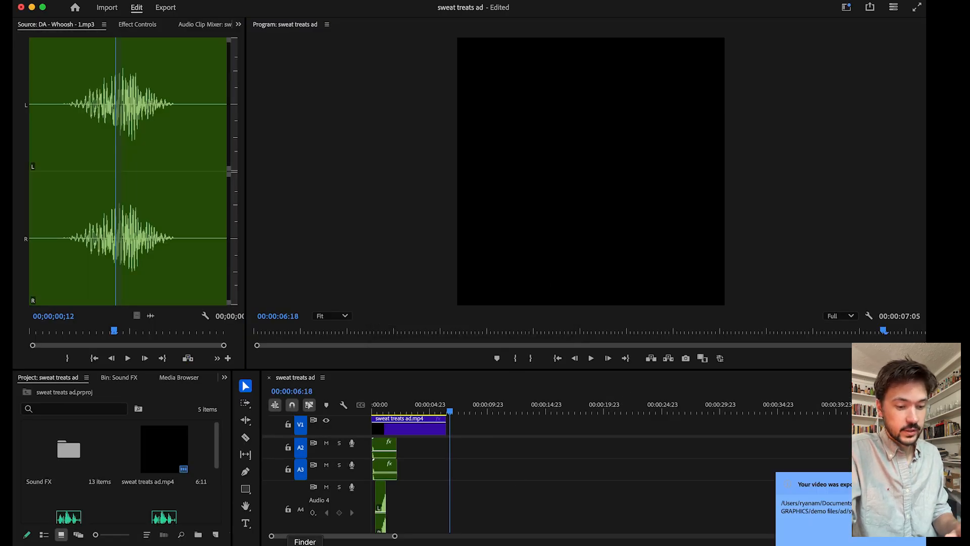
Switch to Finder and preview the exported sweat treats ad_1.mp4 in the ad folder, closing the preview when done.
click(306, 543)
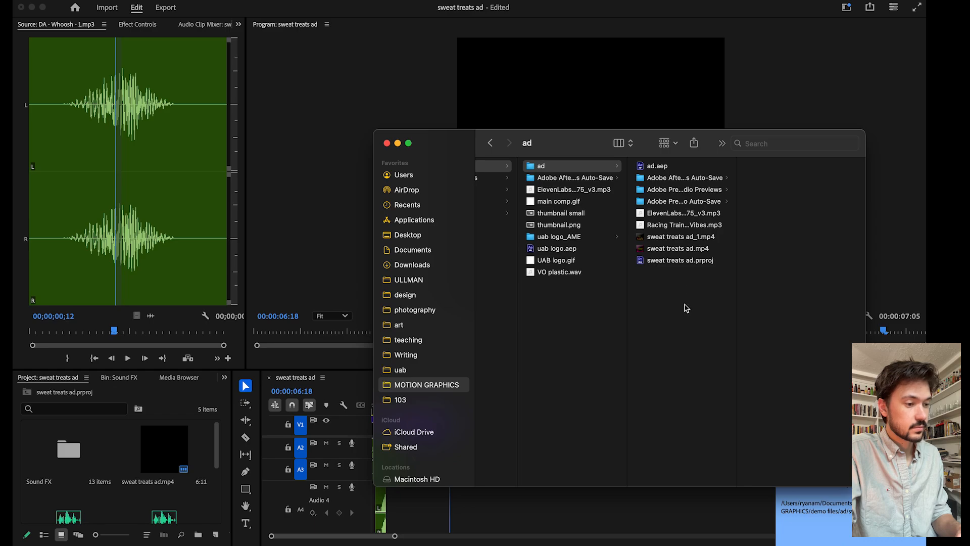
click(687, 238)
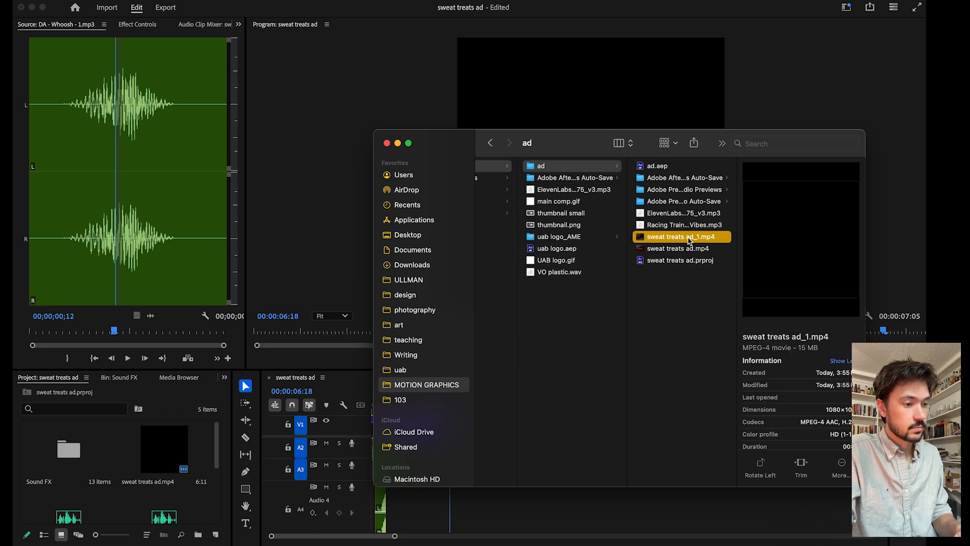
key(space)
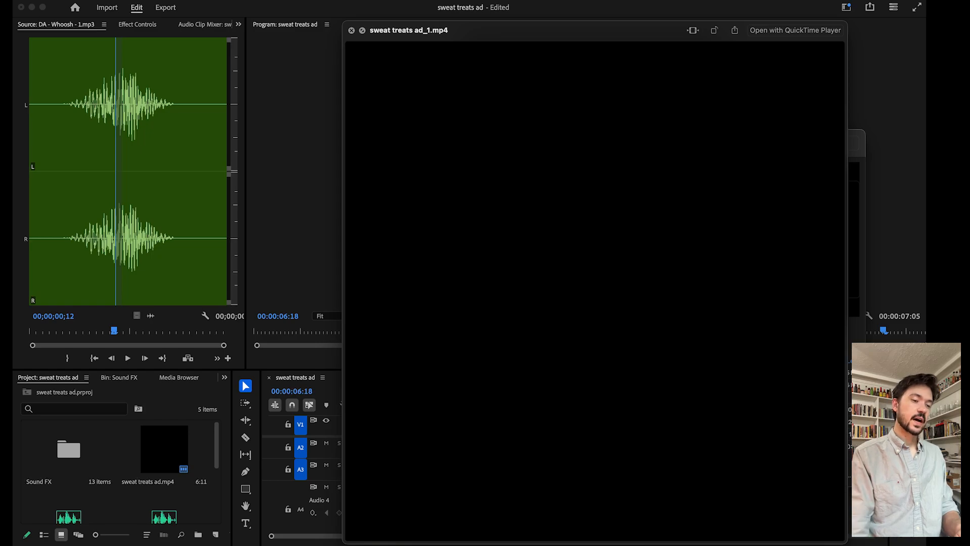
key(space)
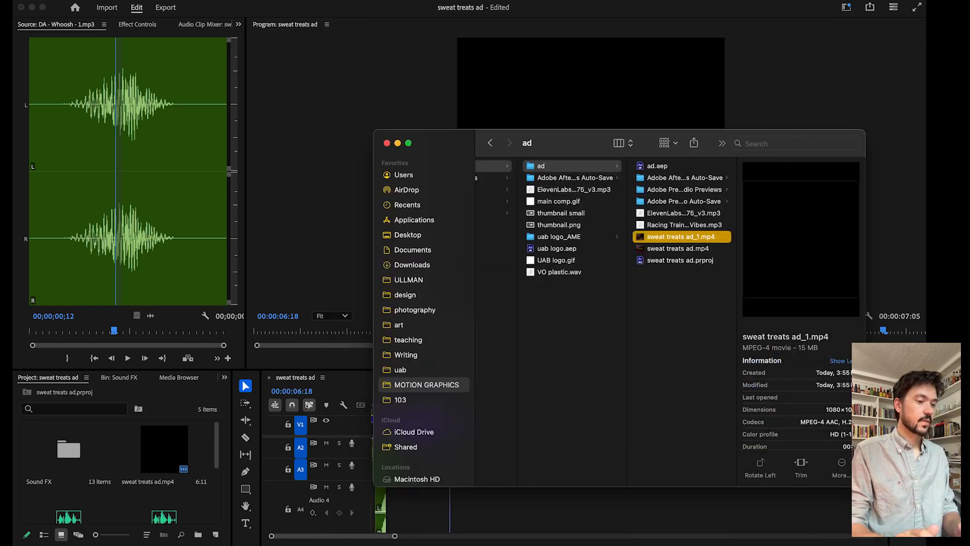